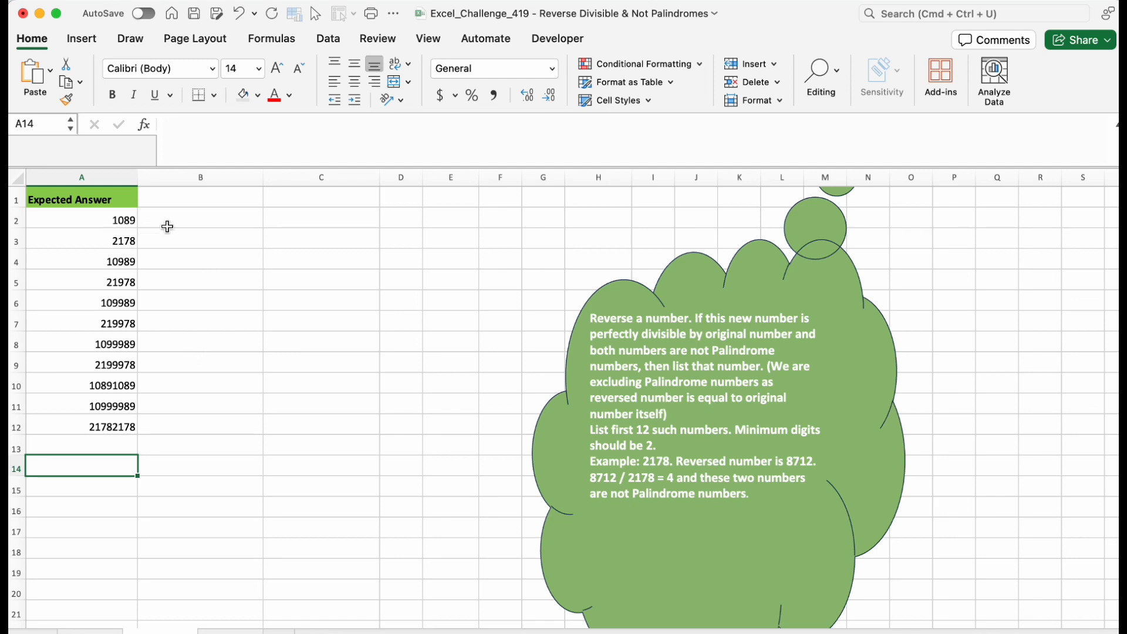
# Enter =MID(A2,1,1) in B2 to extract the first digit of A2.
pyautogui.click(200, 221)
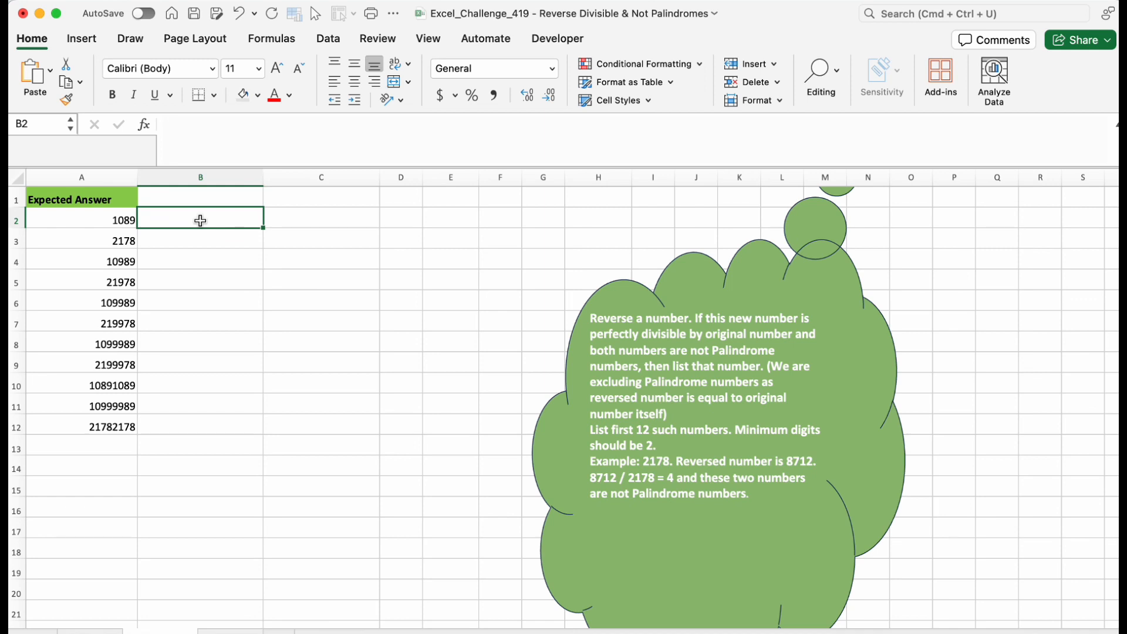
pyautogui.write('=m')
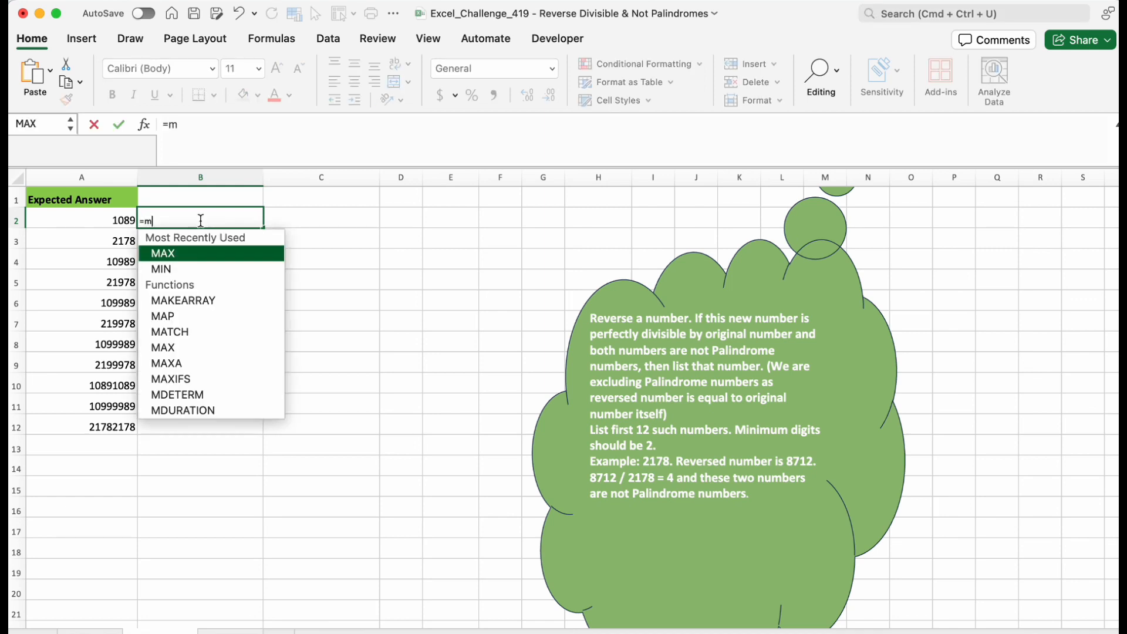
pyautogui.write('id')
pyautogui.press('Tab')
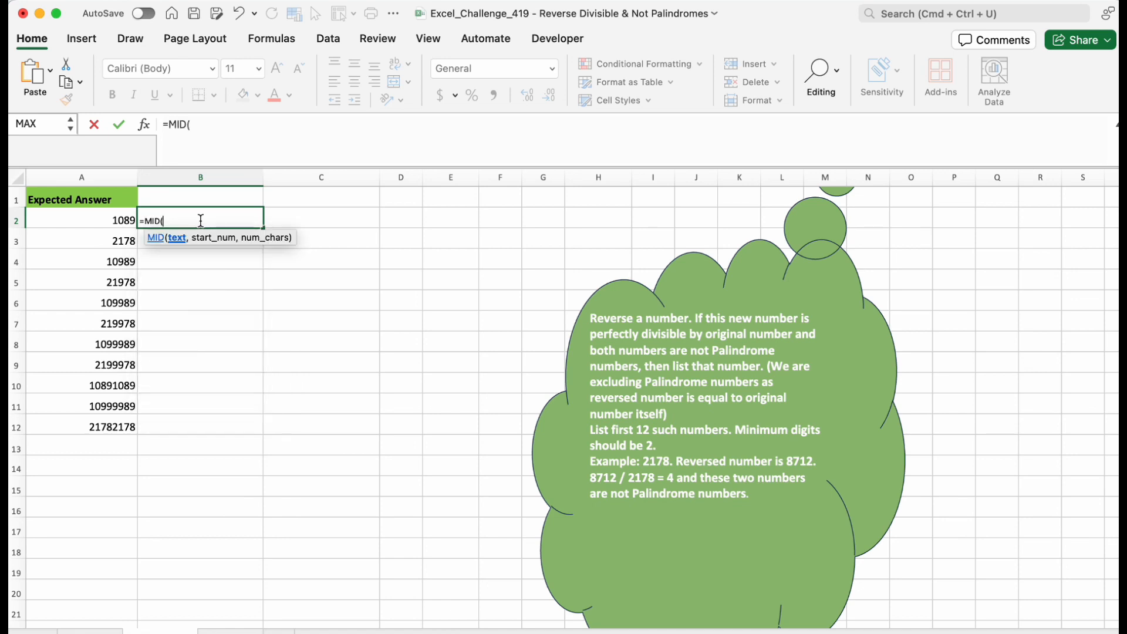
pyautogui.click(116, 221)
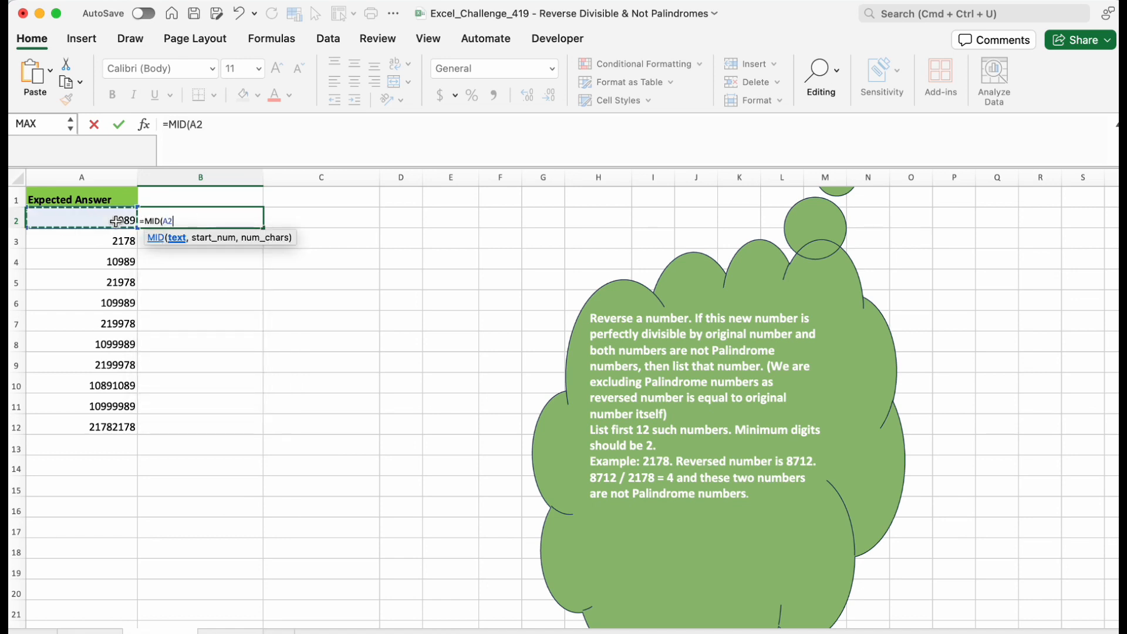
pyautogui.write(',')
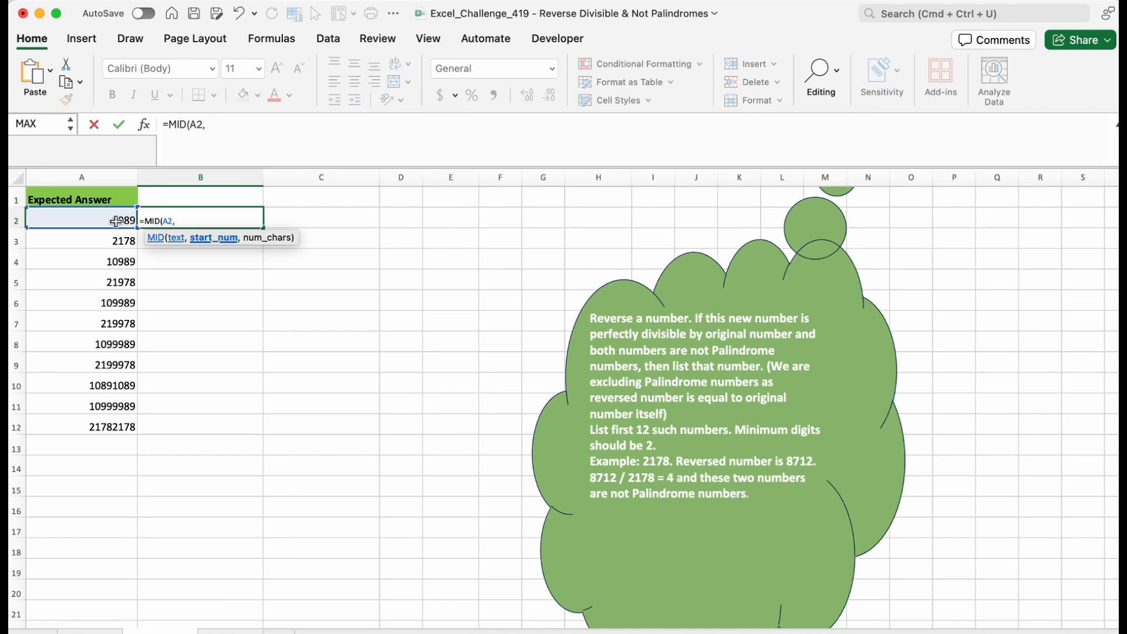
pyautogui.write('1,1')
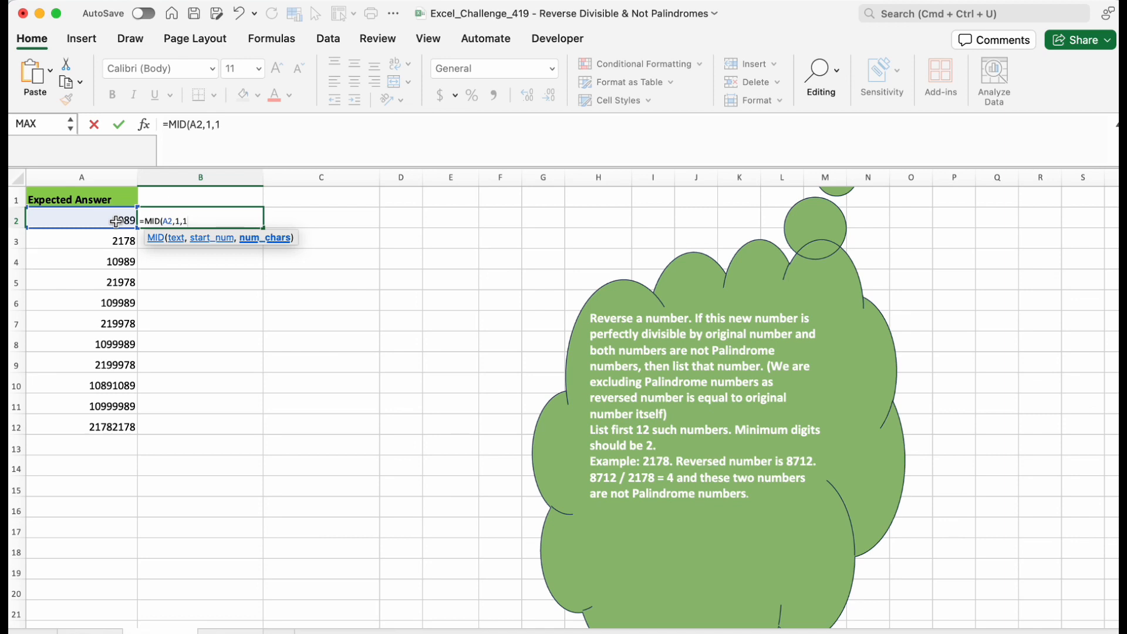
pyautogui.write(')')
pyautogui.press('Return')
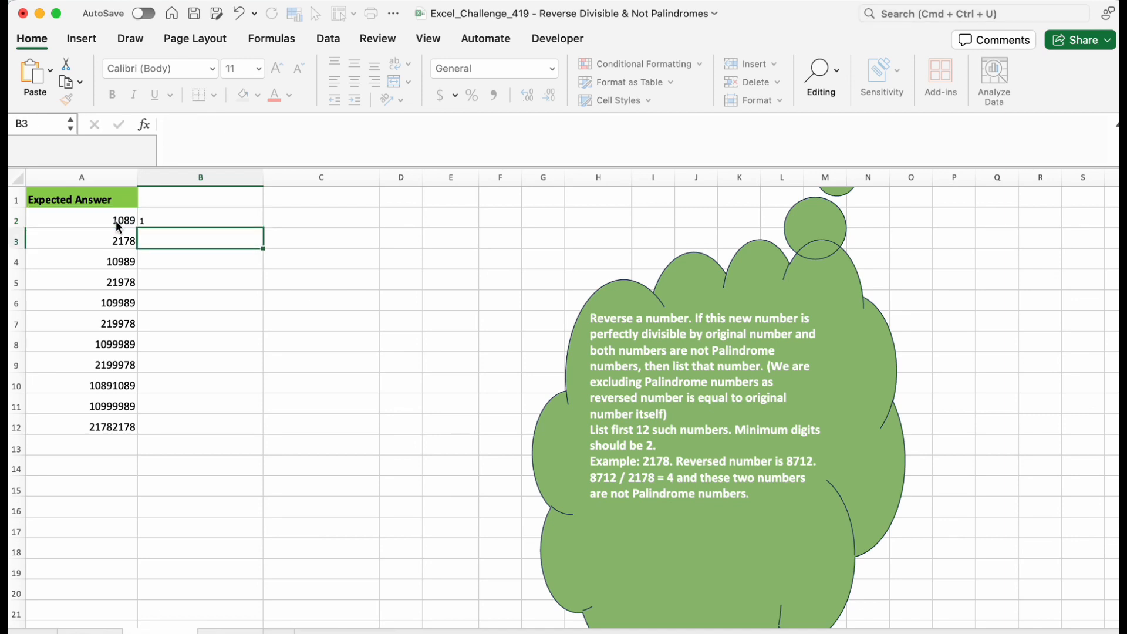
# Change the MID formula's start position in B2 to 3.
pyautogui.click(192, 214)
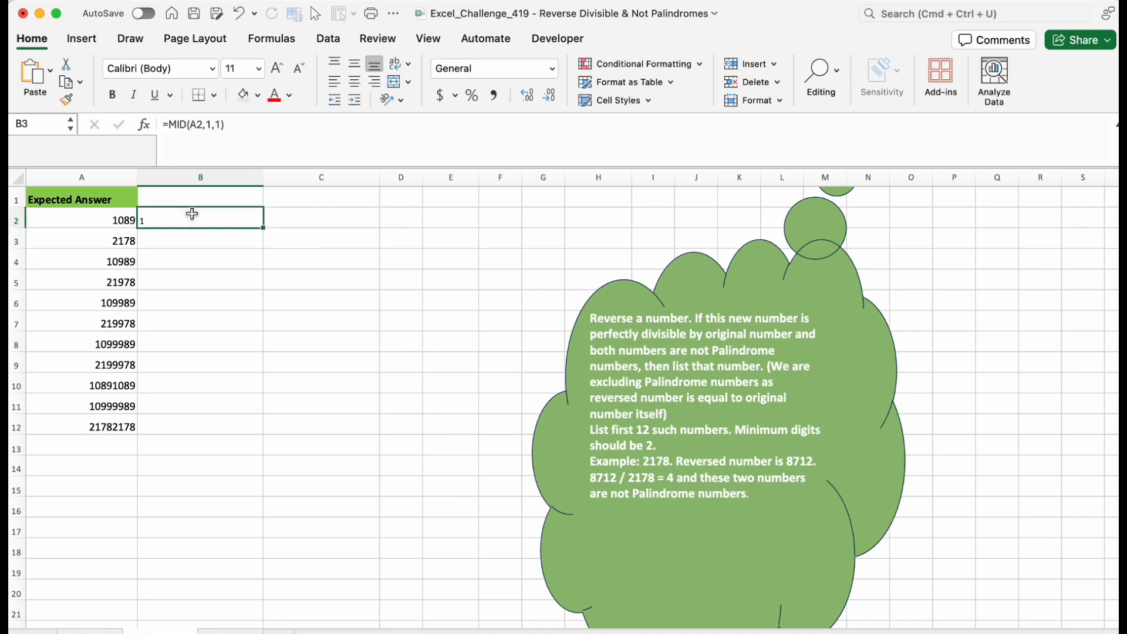
pyautogui.click(208, 124)
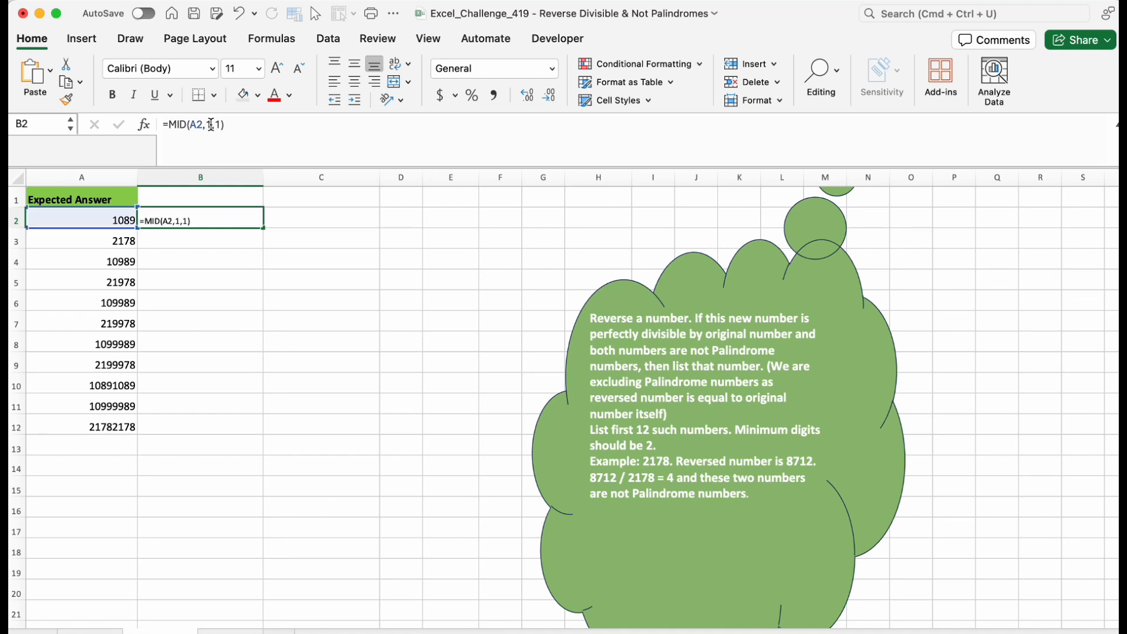
pyautogui.doubleClick(208, 124)
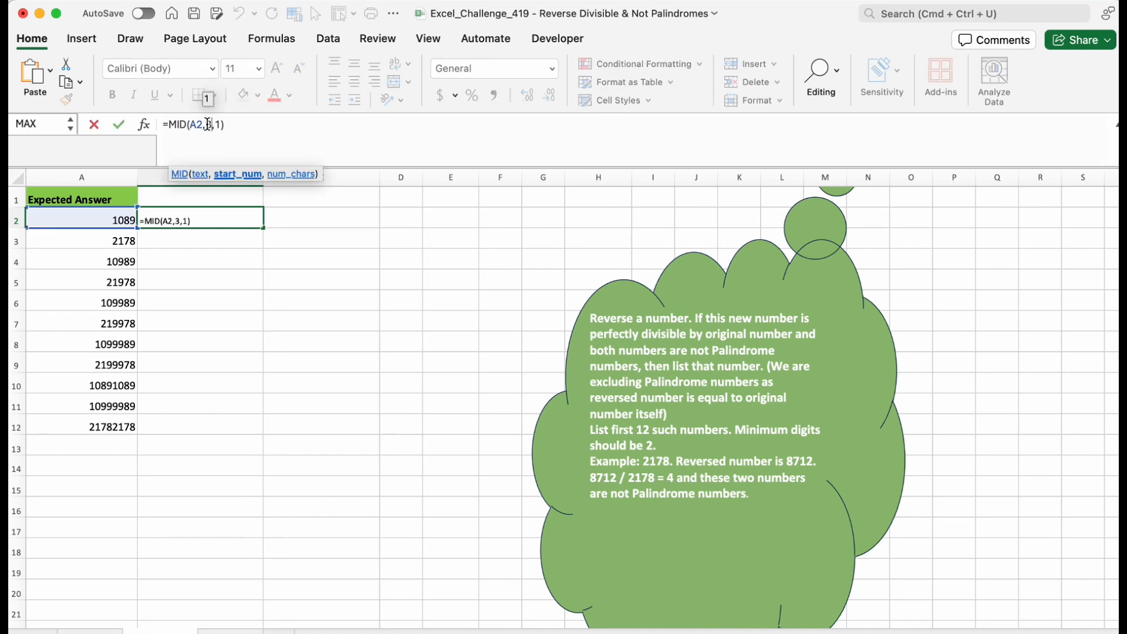
pyautogui.write('3')
pyautogui.press('Return')
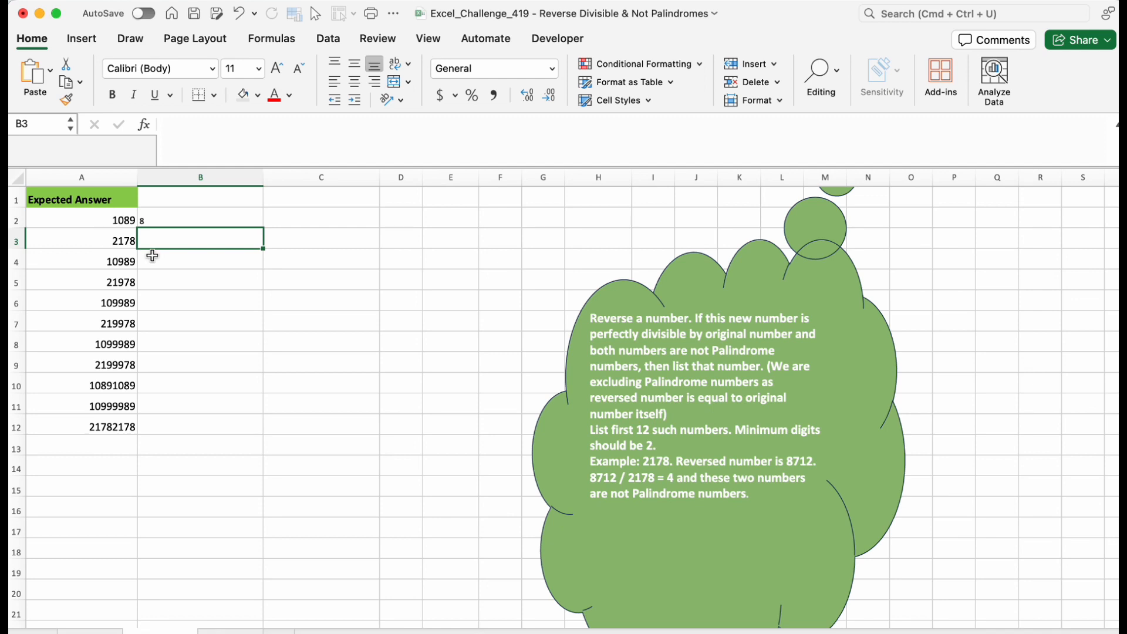
# Replace the formula in B2 with =LEN(A2) to count the digits of A2.
pyautogui.click(163, 219)
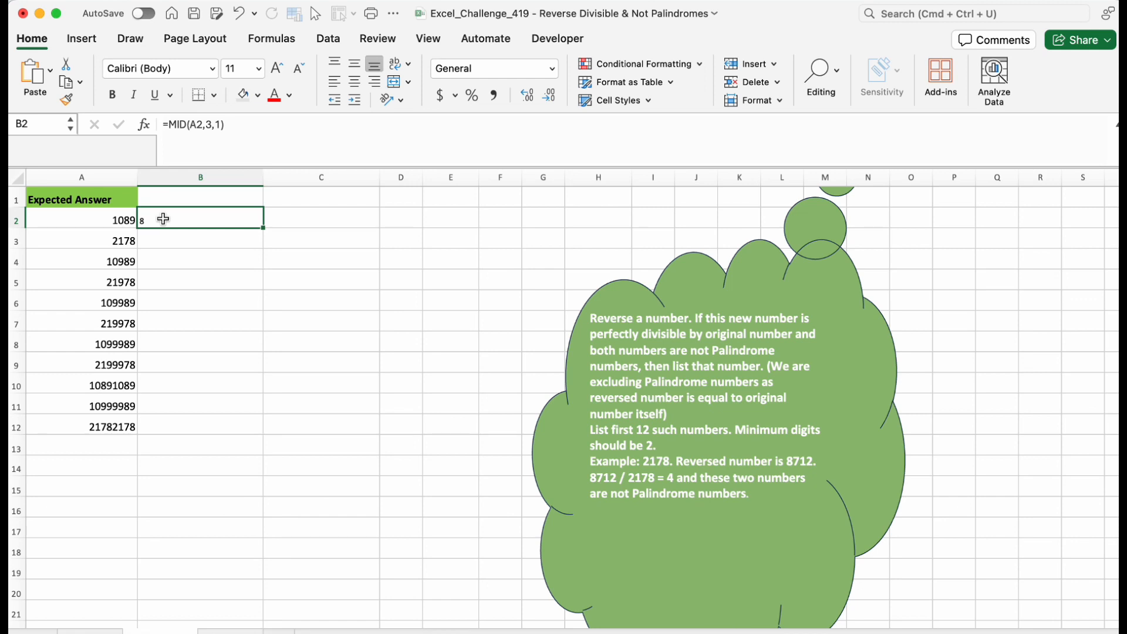
pyautogui.click(123, 219)
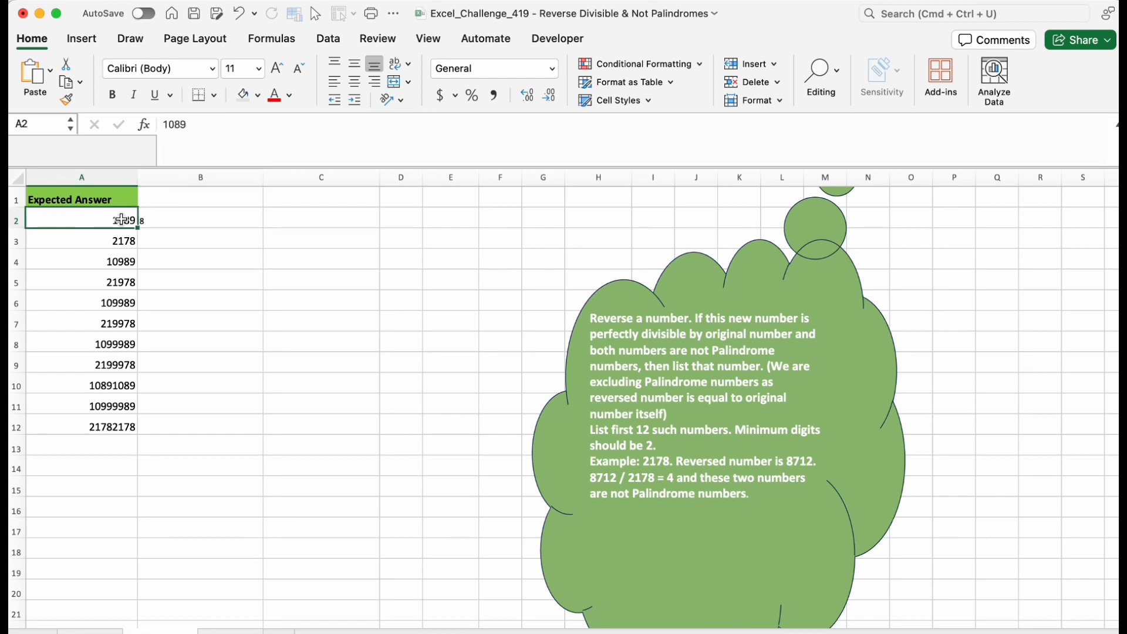
pyautogui.click(176, 217)
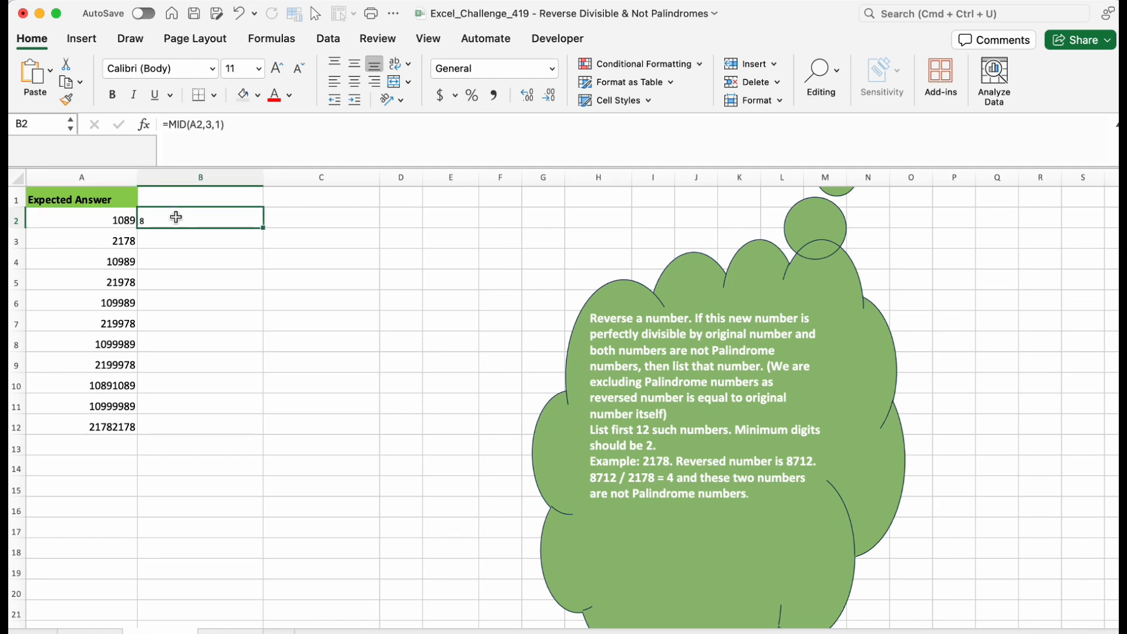
pyautogui.press('Delete')
pyautogui.write('=l')
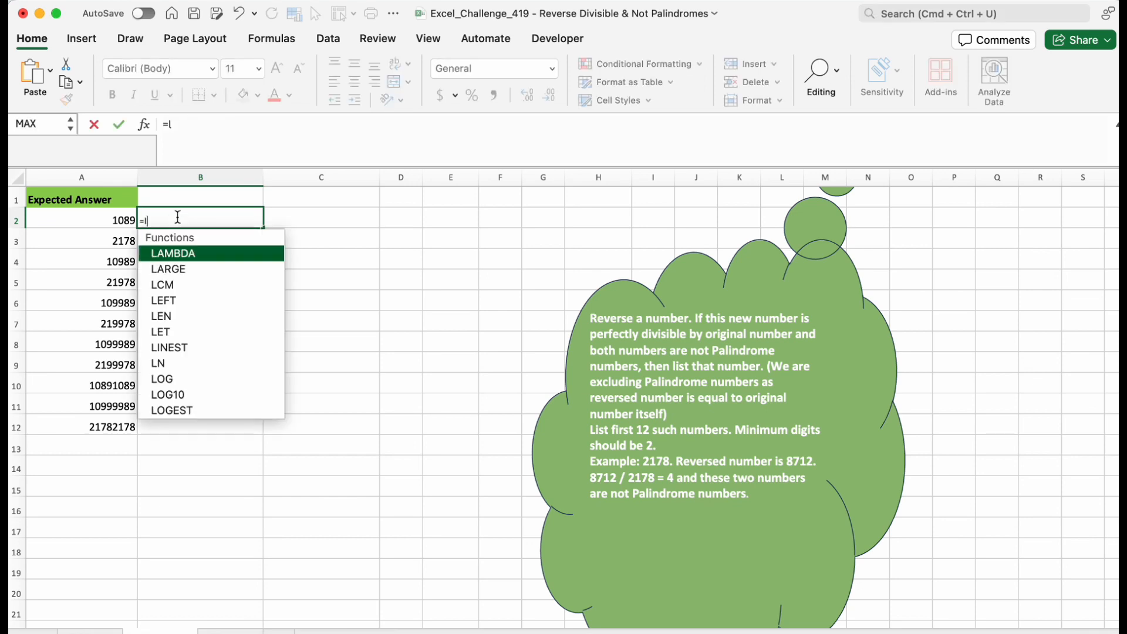
pyautogui.write('en')
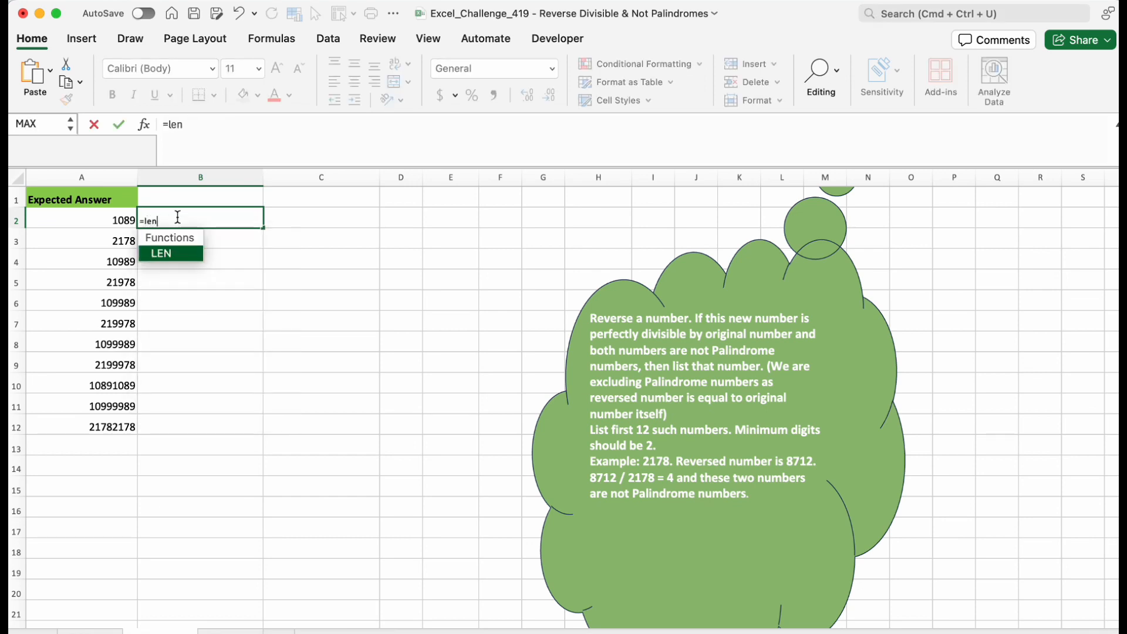
pyautogui.write('(')
pyautogui.click(112, 218)
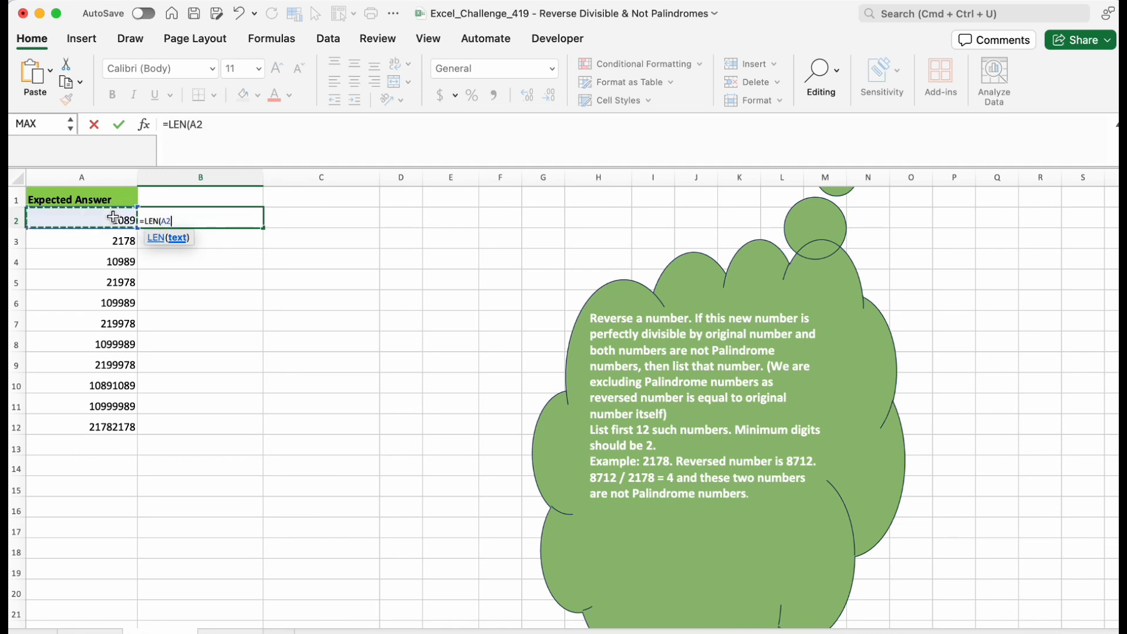
pyautogui.write(')')
pyautogui.press('Return')
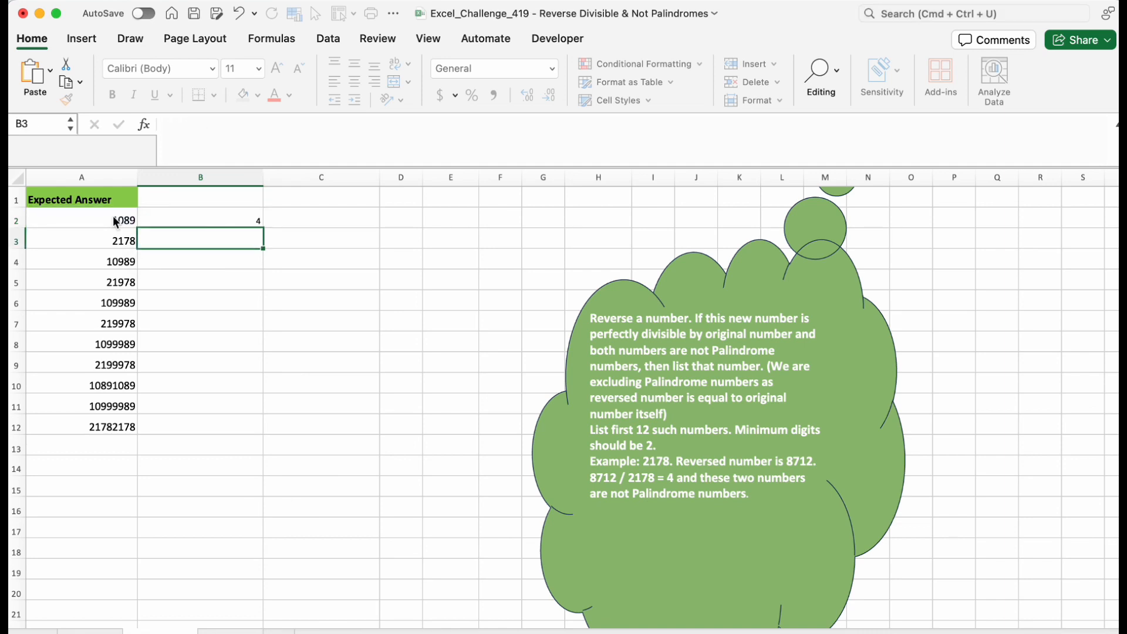
# Wrap the LEN formula in B2 in SEQUENCE, making =SEQUENCE(LEN(A2)).
pyautogui.click(249, 219)
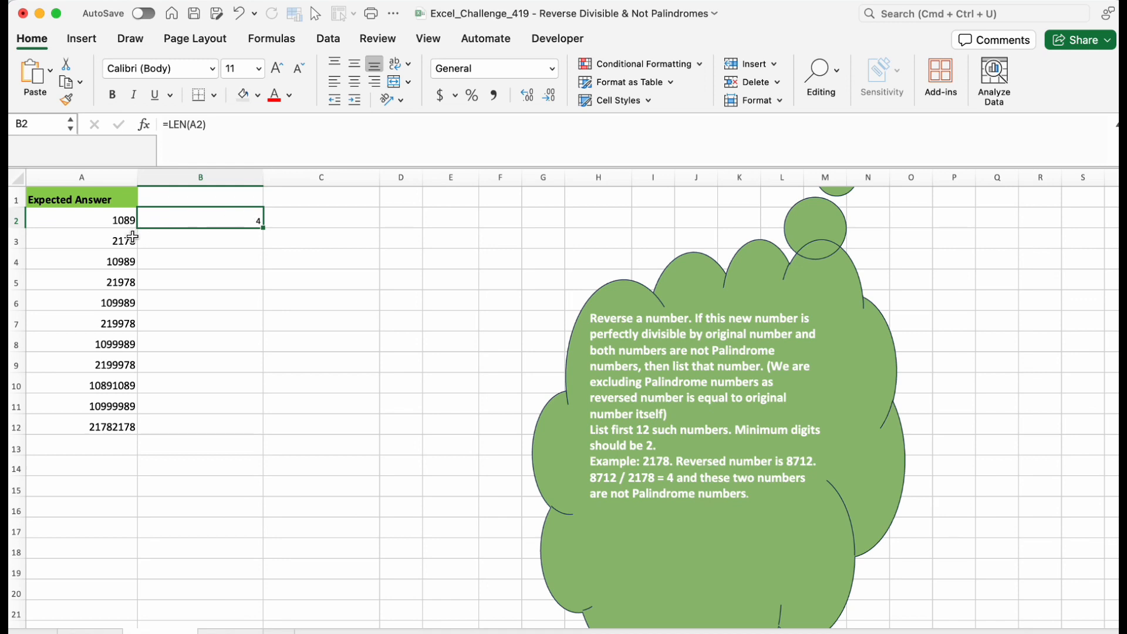
pyautogui.doubleClick(219, 218)
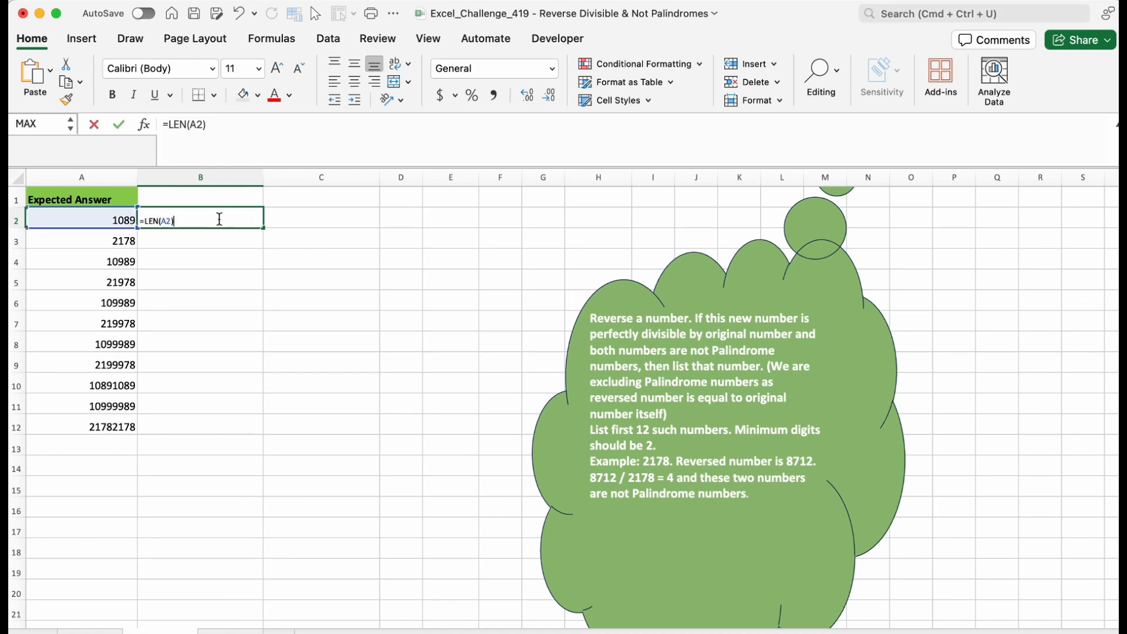
pyautogui.click(147, 221)
pyautogui.write('sequ')
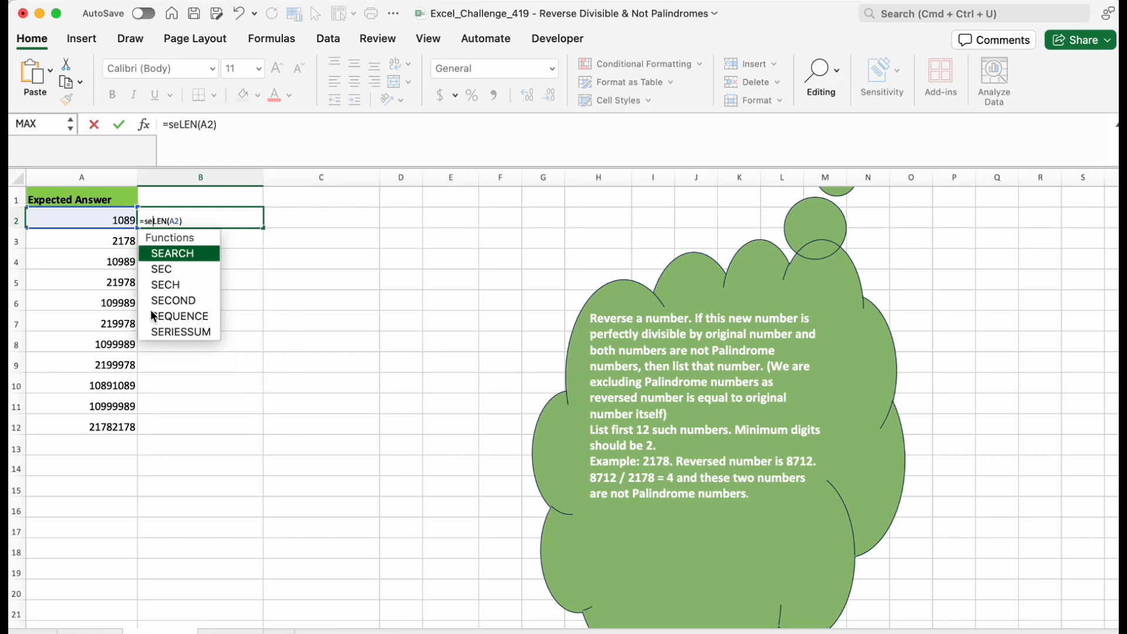
pyautogui.write('enc')
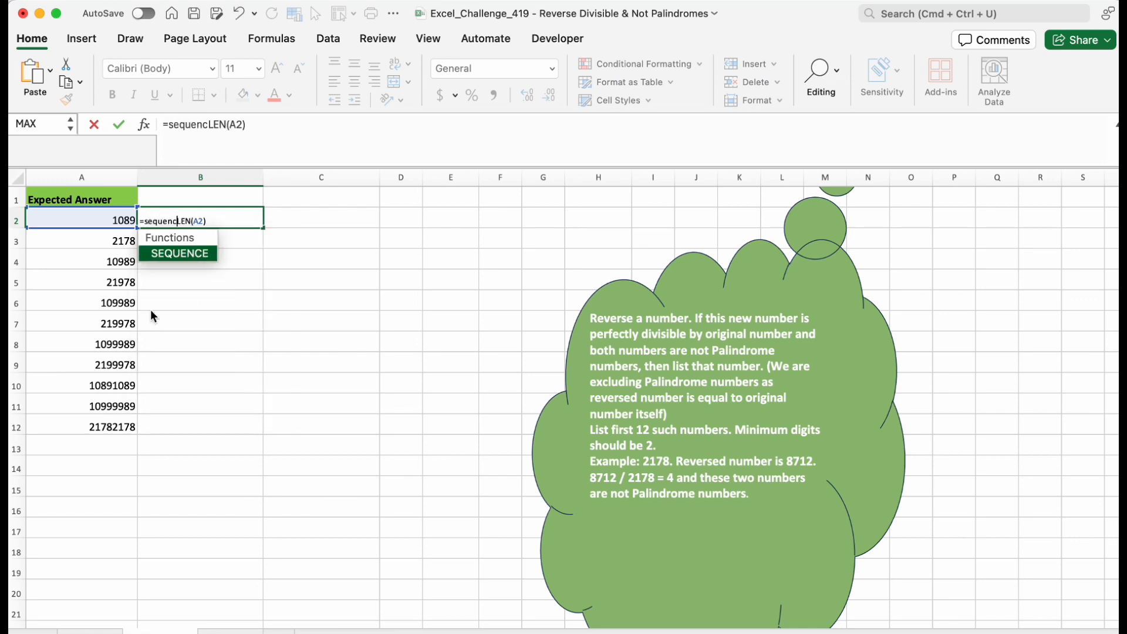
pyautogui.press('Tab')
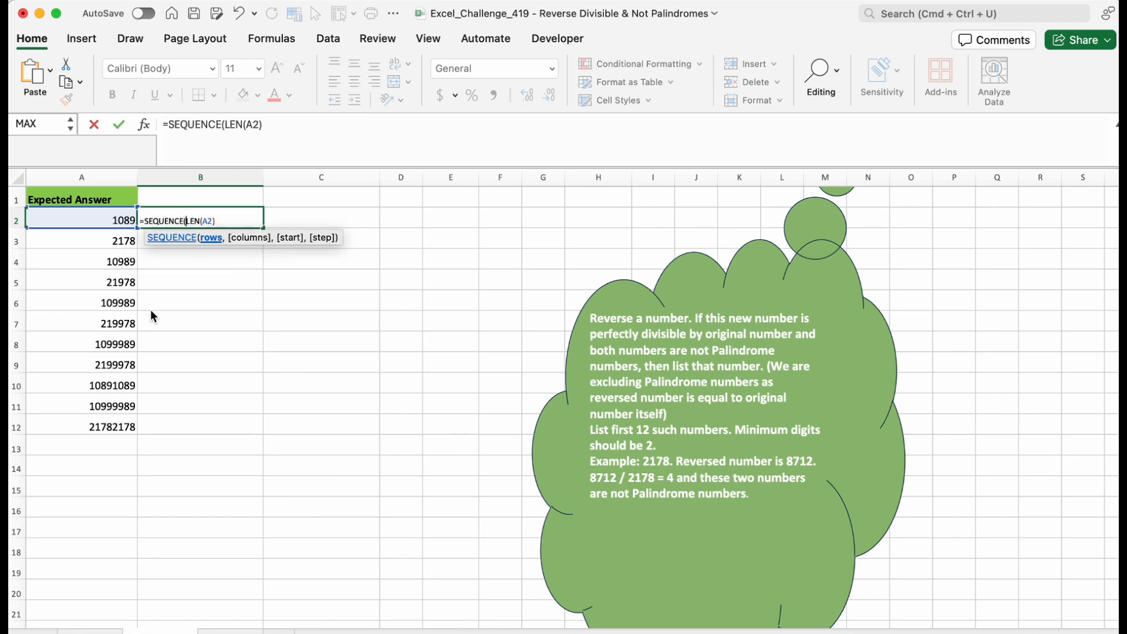
pyautogui.click(218, 219)
pyautogui.write(')')
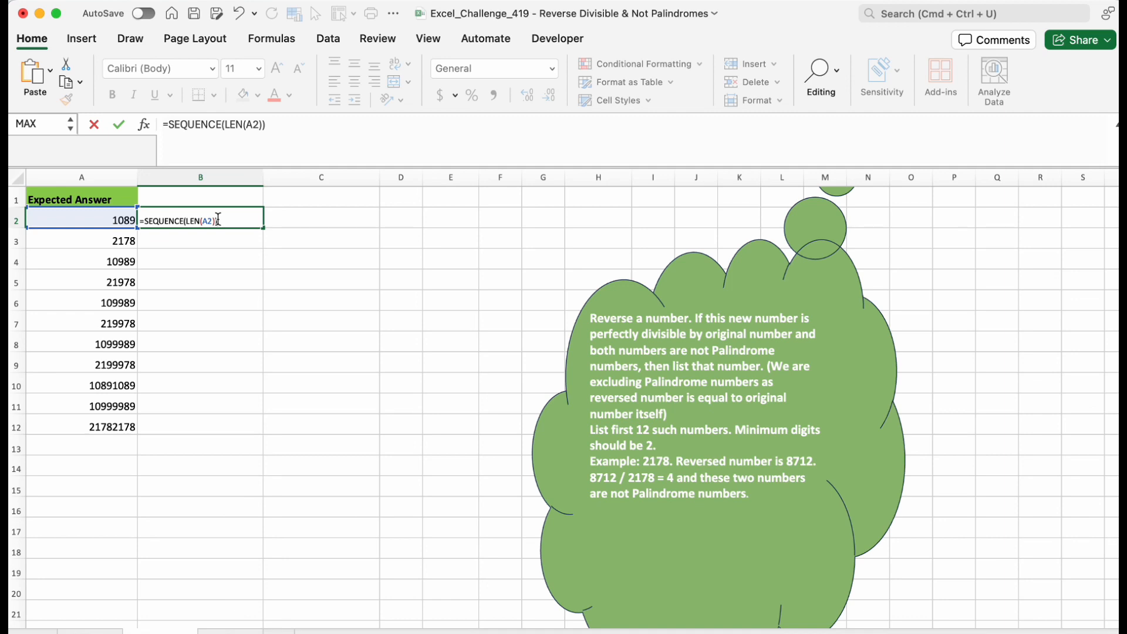
pyautogui.press('Return')
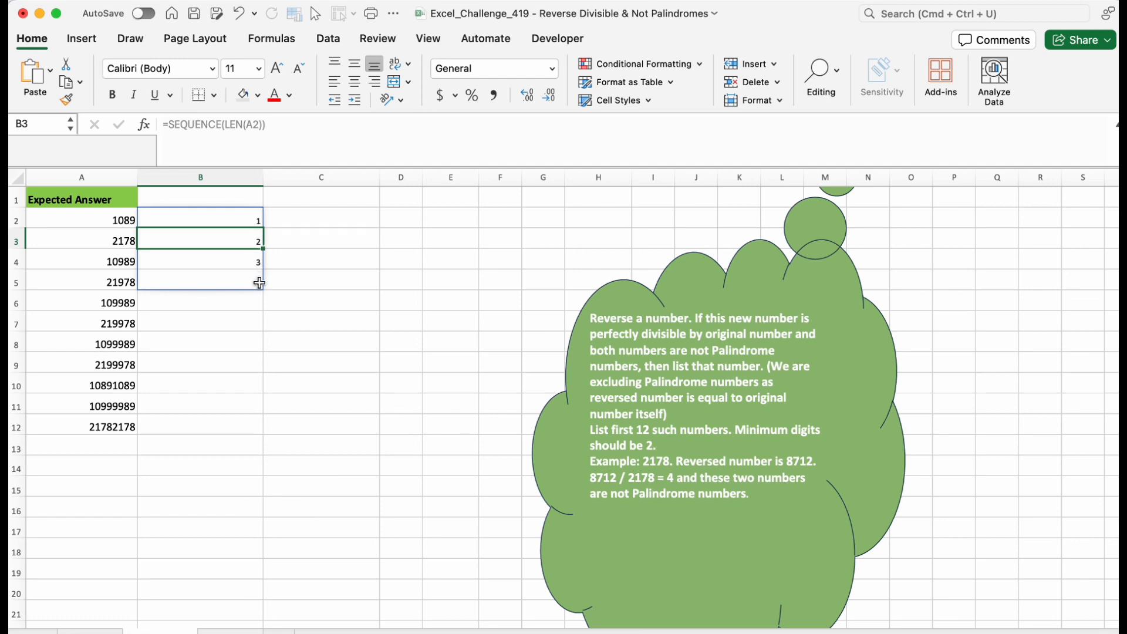
# Add LEN(A2) as the start argument, making B2's formula =SEQUENCE(LEN(A2),,LEN(A2)).
pyautogui.click(160, 213)
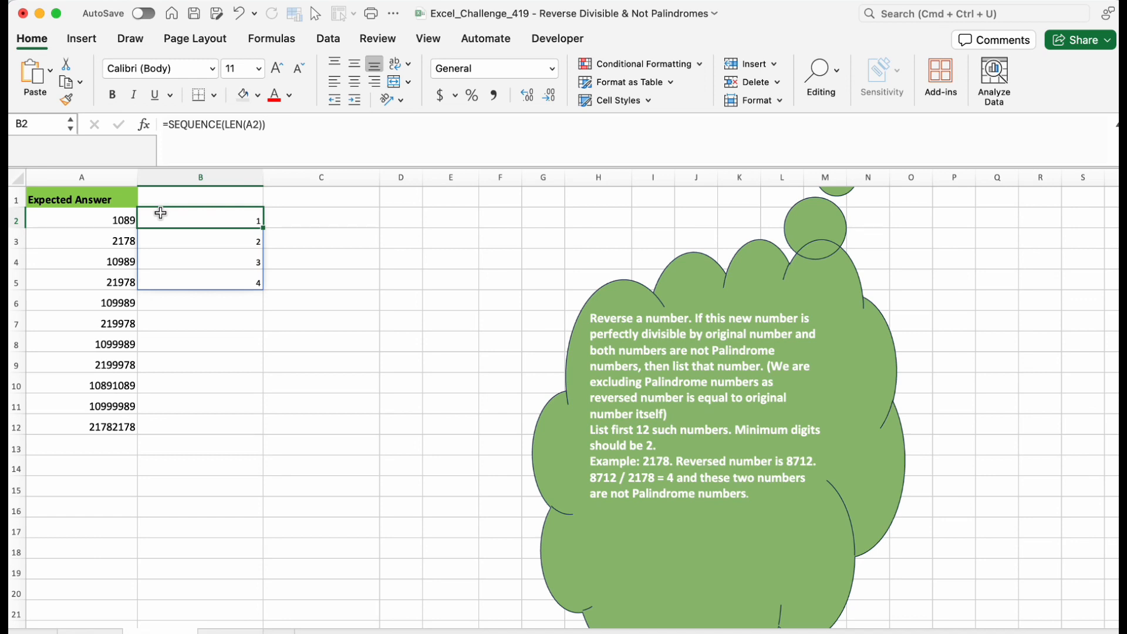
pyautogui.doubleClick(160, 212)
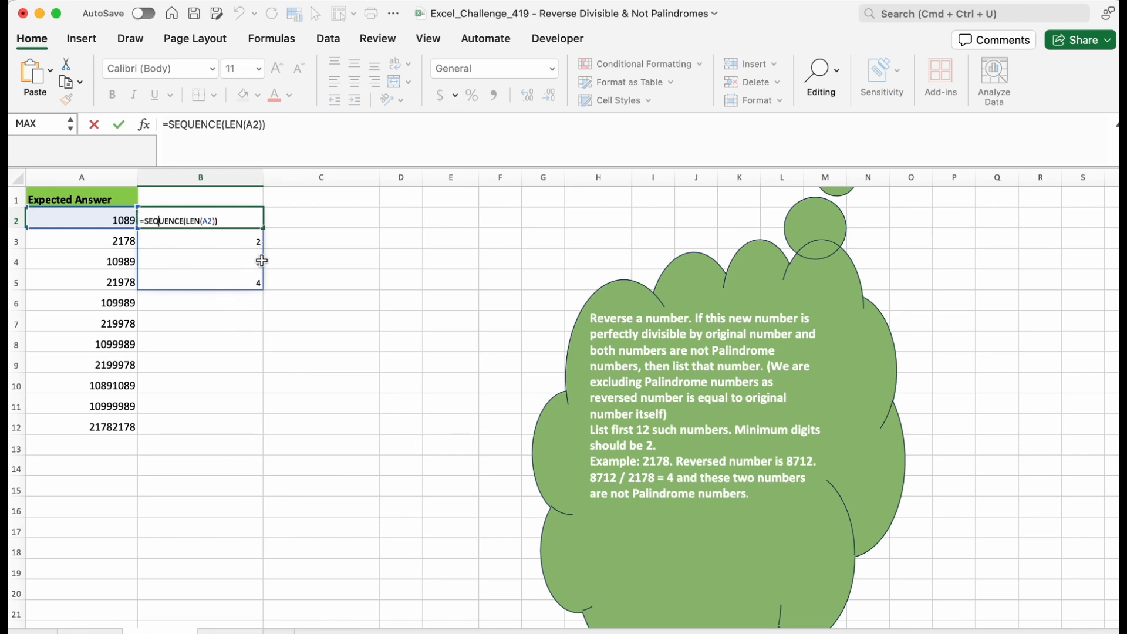
pyautogui.click(265, 126)
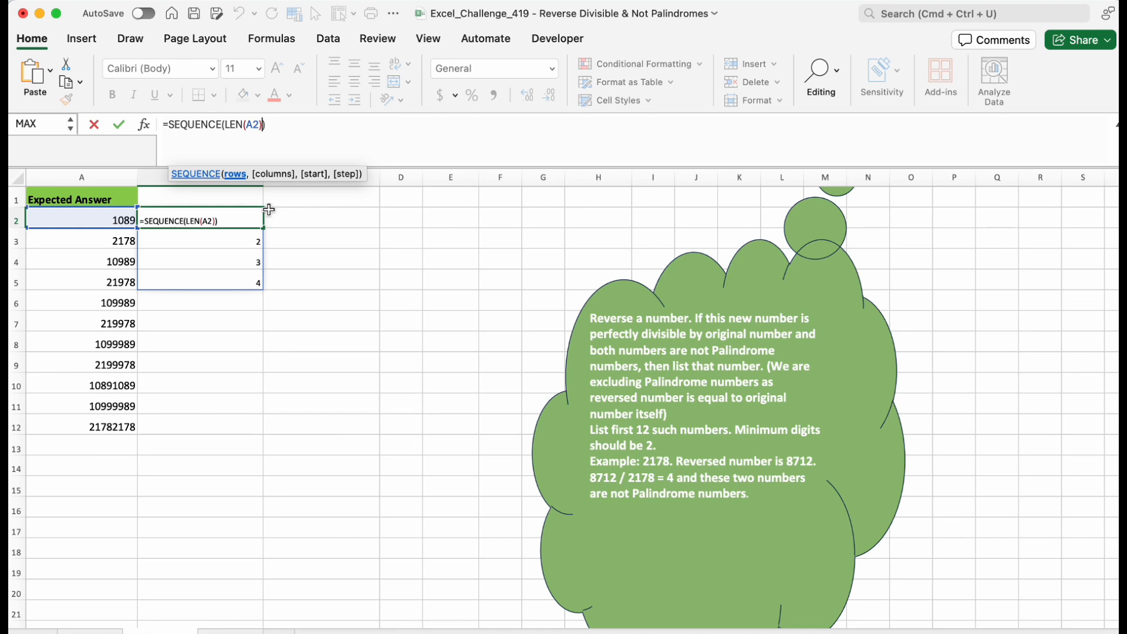
pyautogui.write(',')
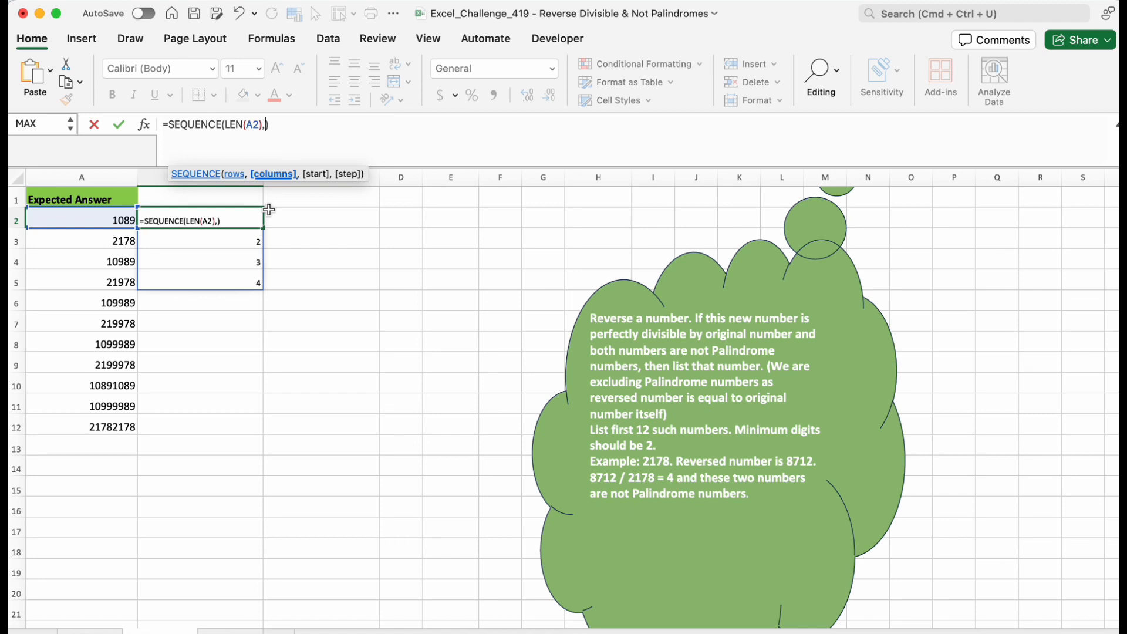
pyautogui.write(',')
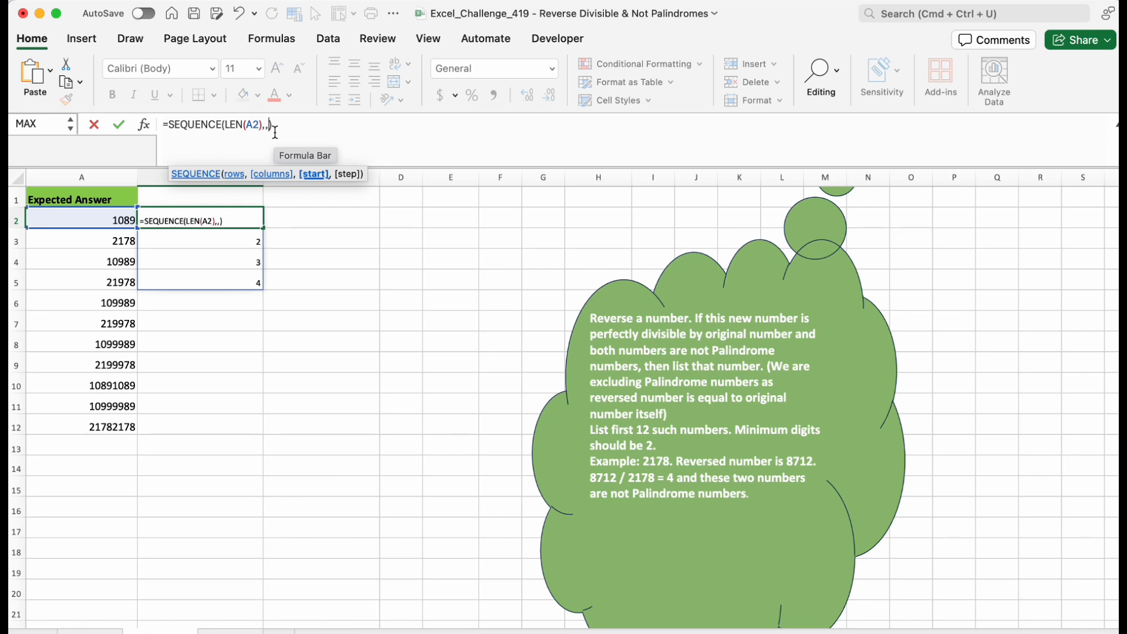
pyautogui.write('len')
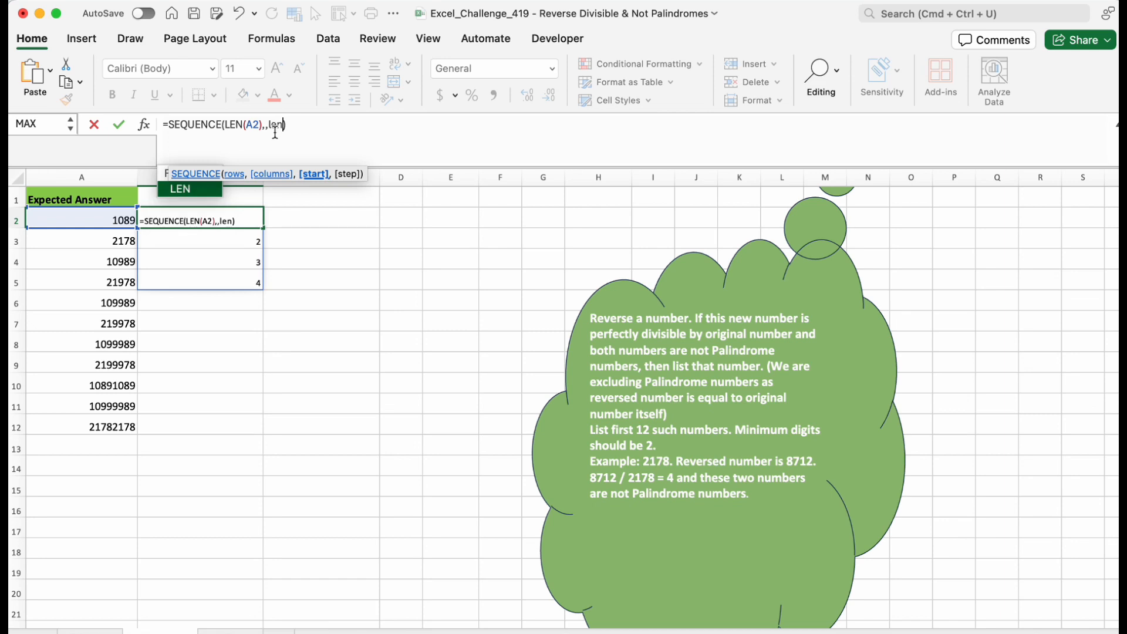
pyautogui.press('Tab')
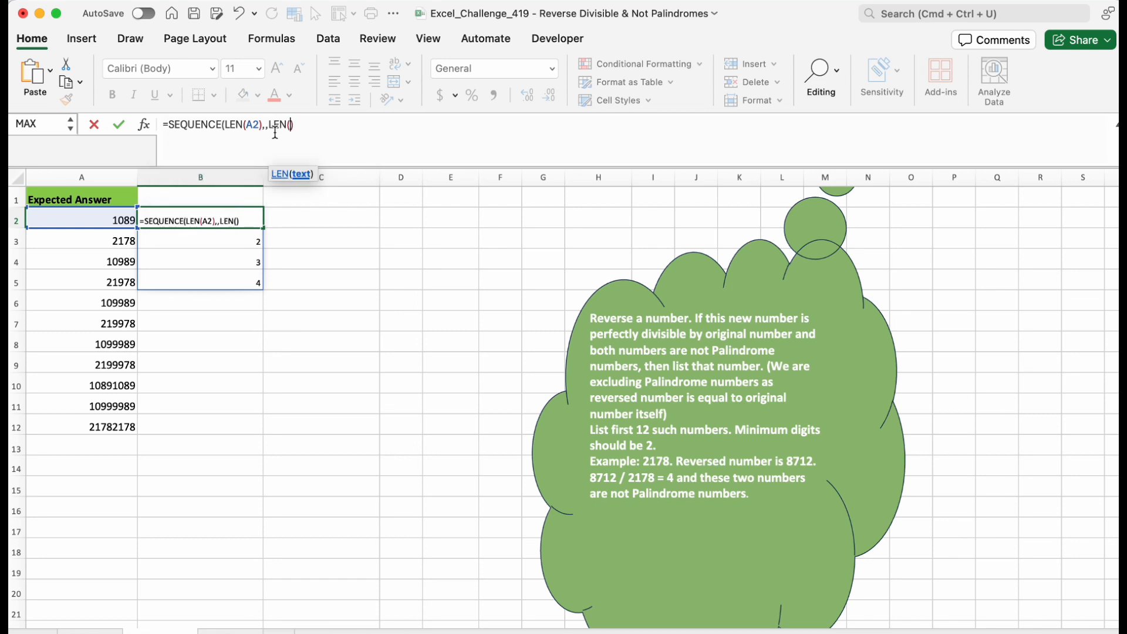
pyautogui.click(100, 220)
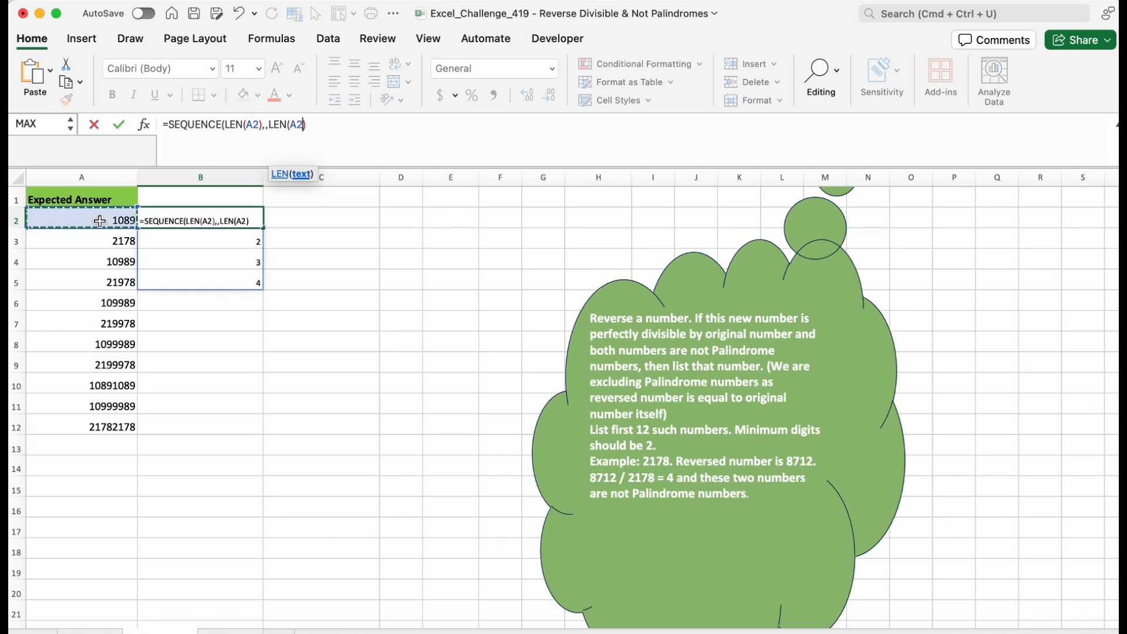
pyautogui.write(')')
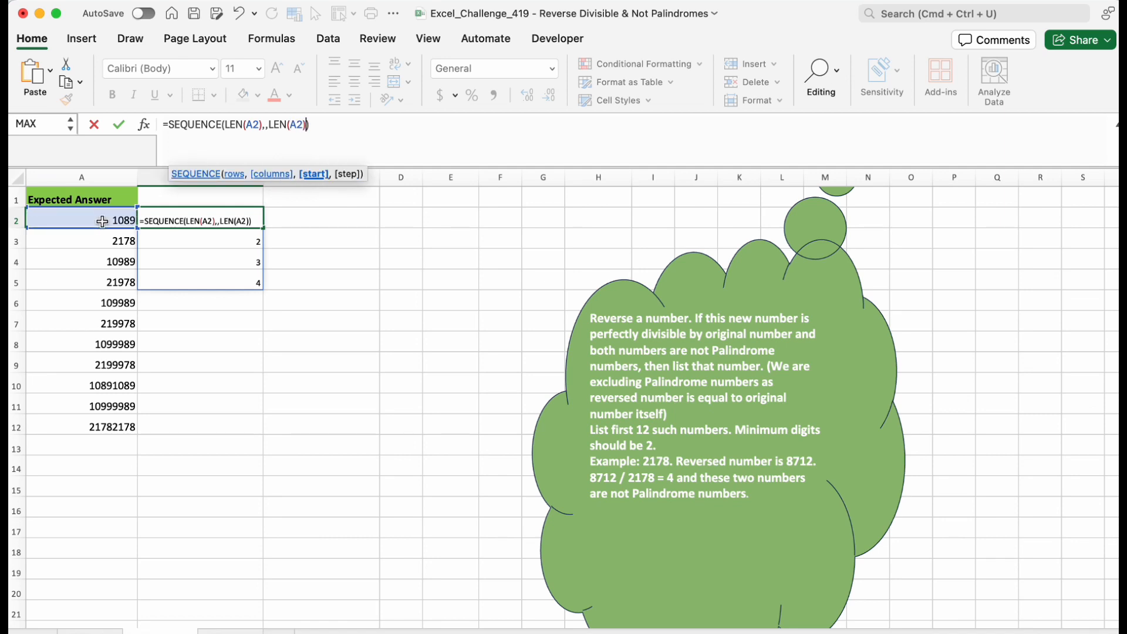
pyautogui.press('Return')
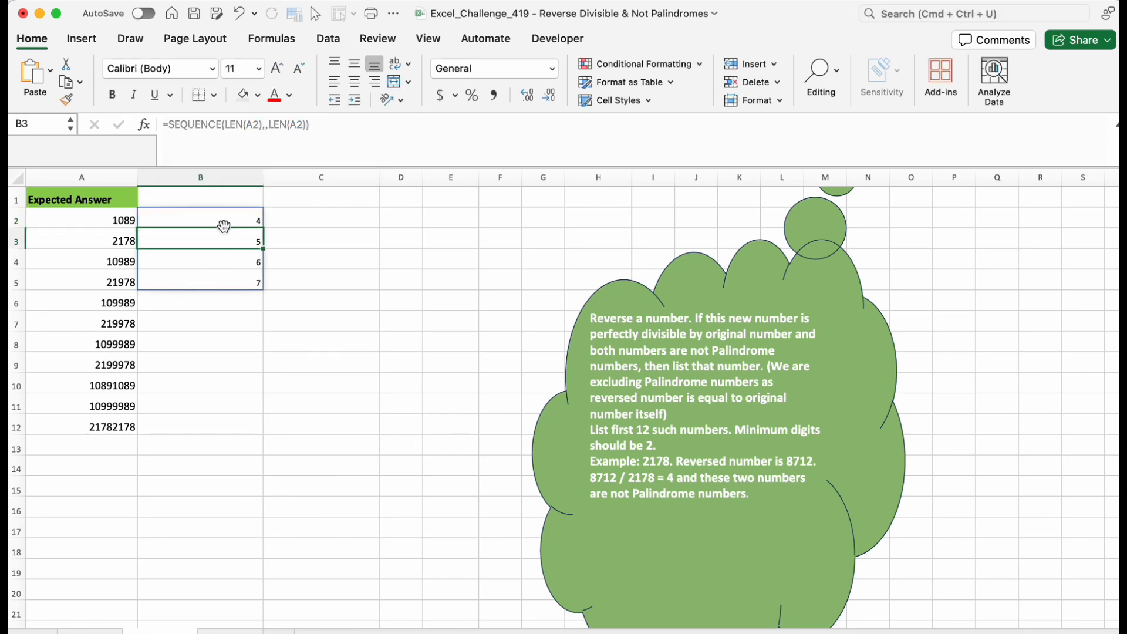
# Add -1 as the step argument, making B2's formula =SEQUENCE(LEN(A2),,LEN(A2),-1).
pyautogui.click(234, 219)
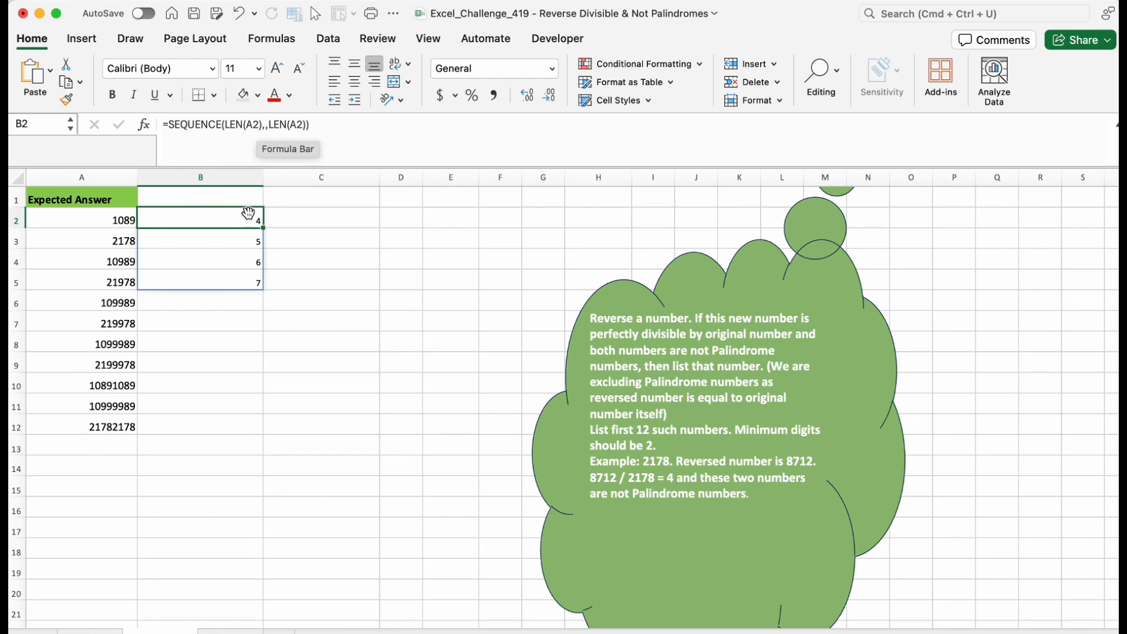
pyautogui.click(306, 125)
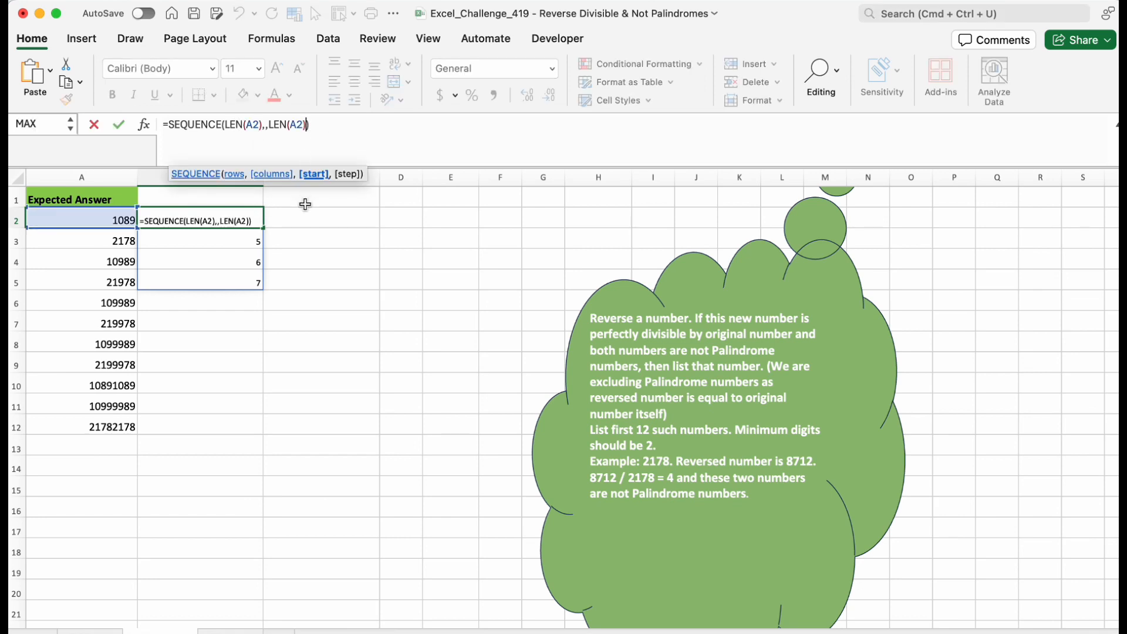
pyautogui.write(',-1')
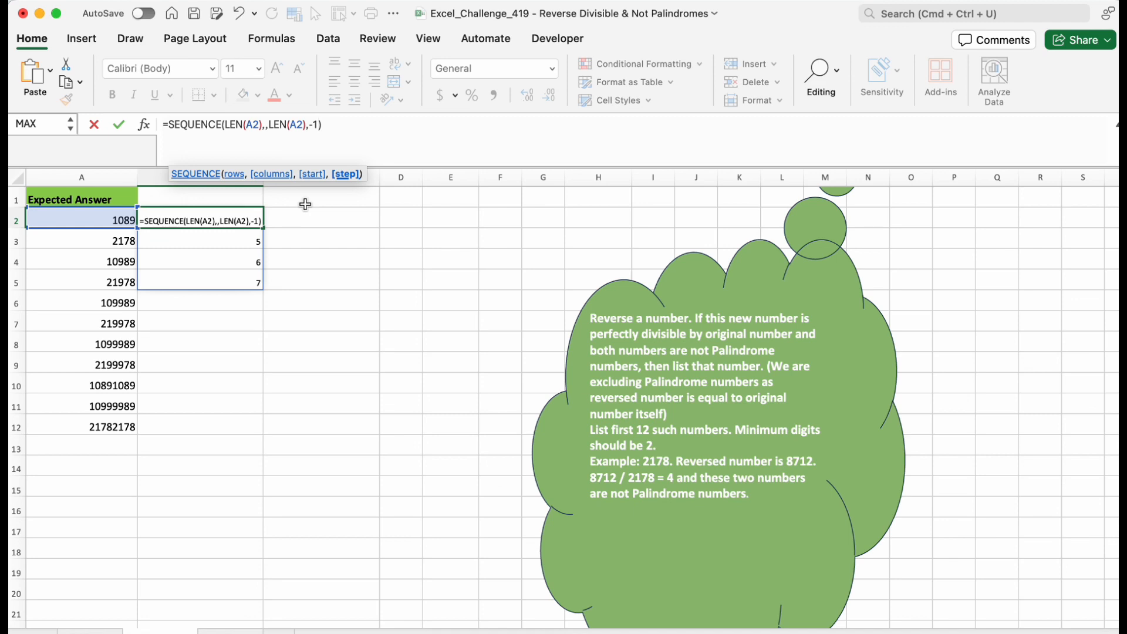
pyautogui.press('Return')
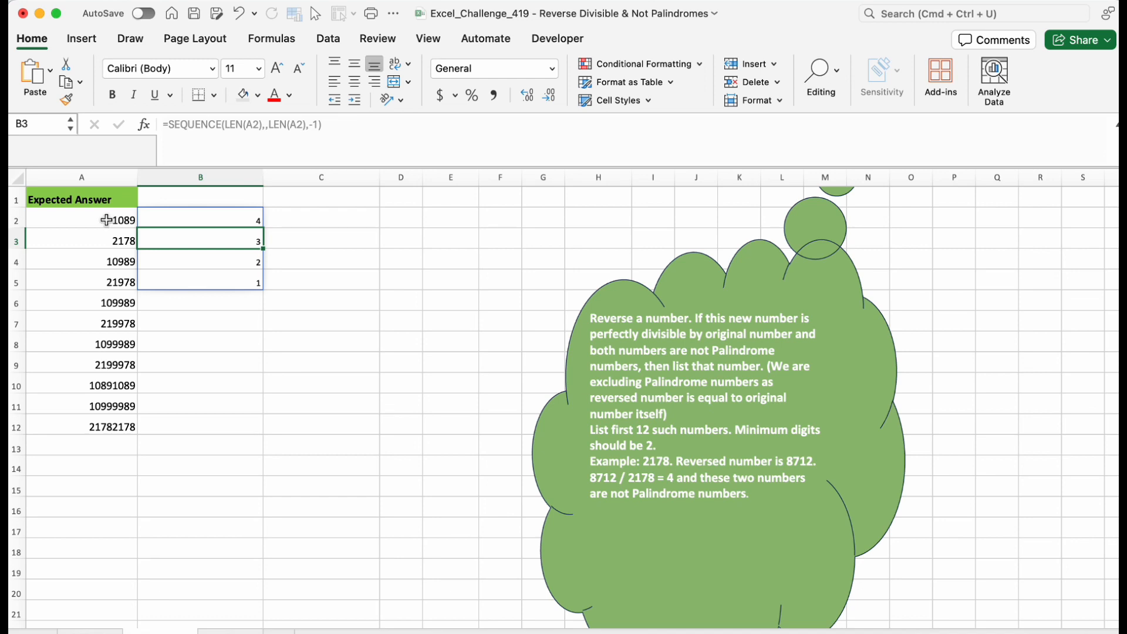
# Wrap the sequence in MID to extract single digits from A2, making =MID(A2,SEQUENCE(LEN(A2),,LEN(A2),-1),1).
pyautogui.doubleClick(186, 220)
pyautogui.click(166, 124)
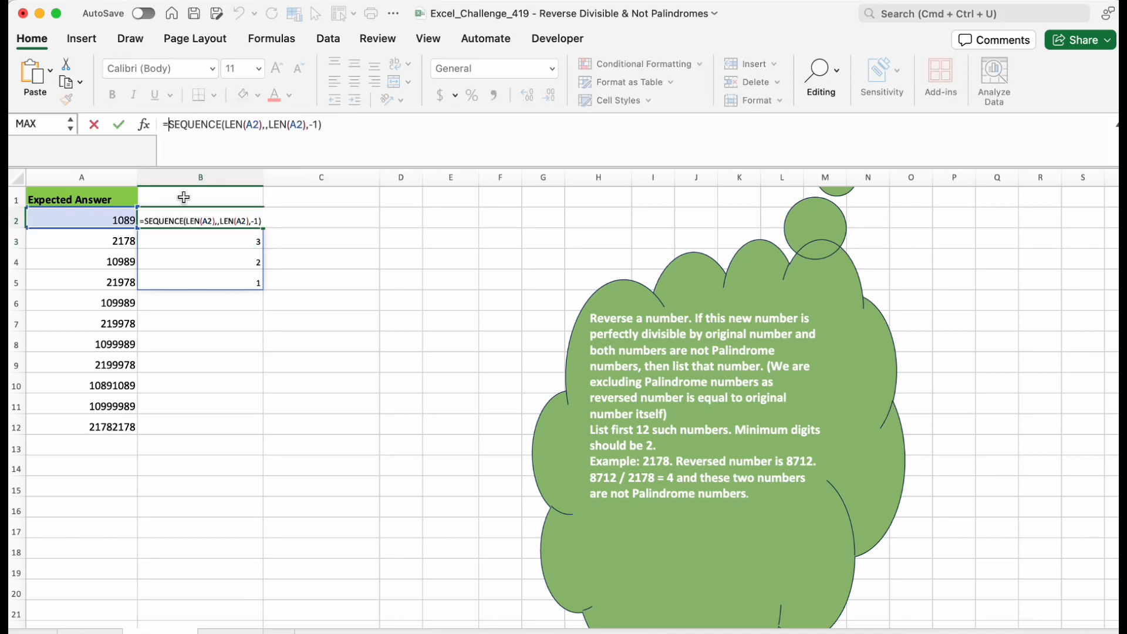
pyautogui.write('mid')
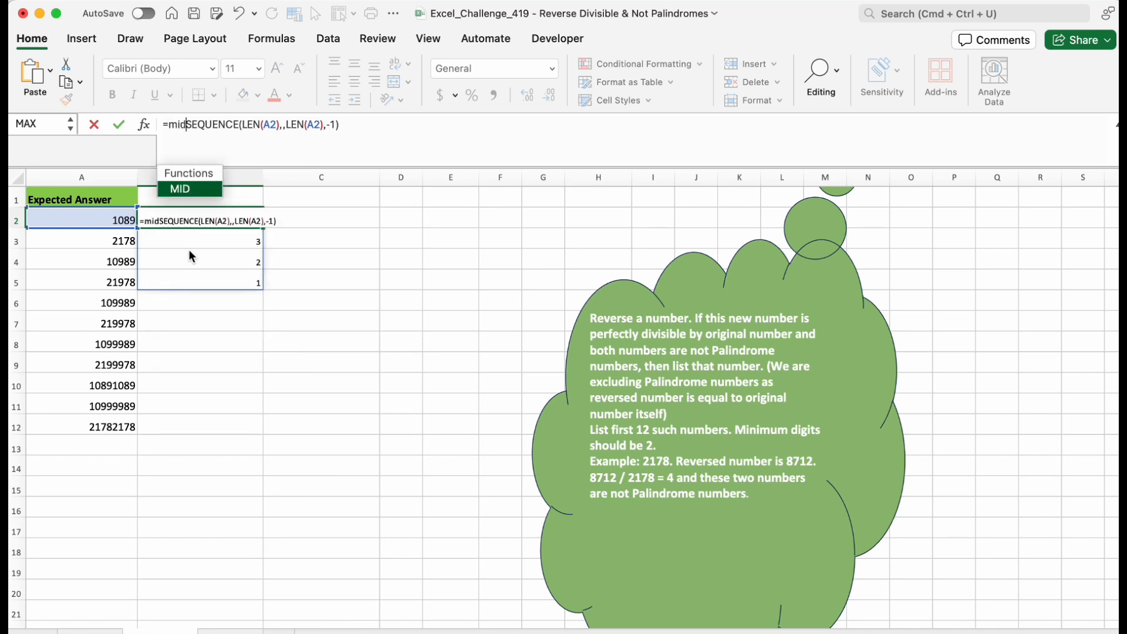
pyautogui.press('Tab')
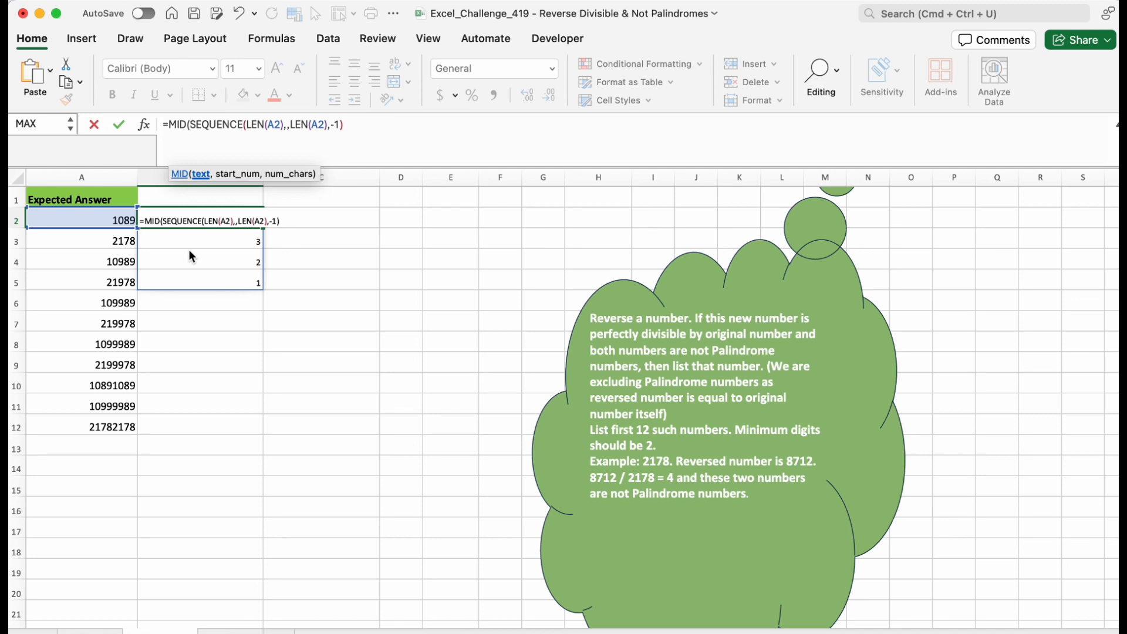
pyautogui.click(116, 219)
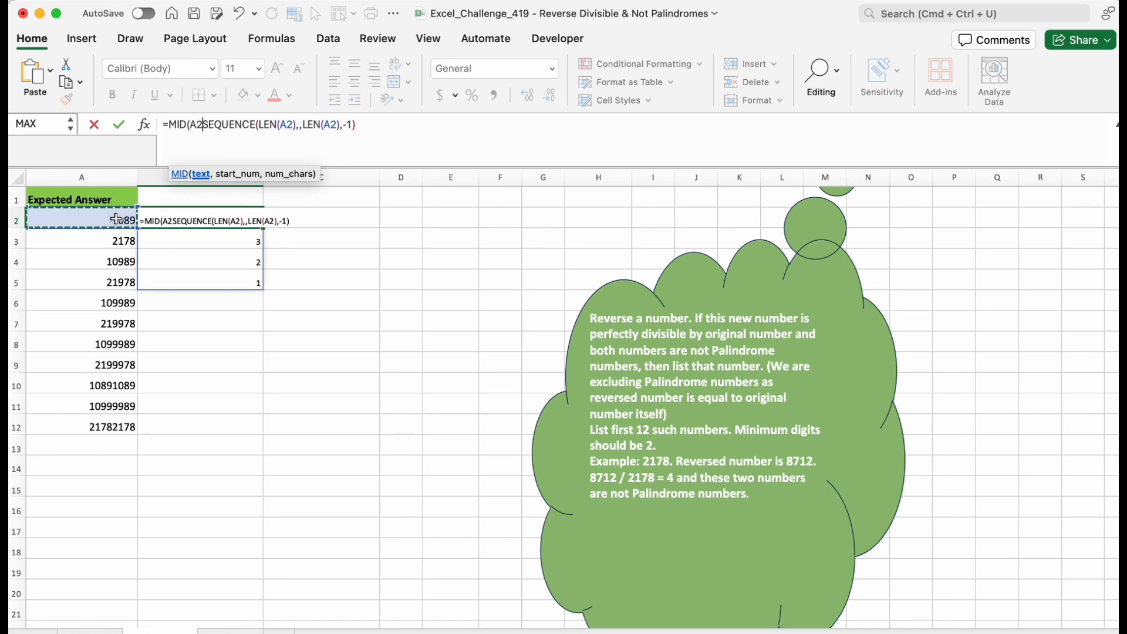
pyautogui.write(',')
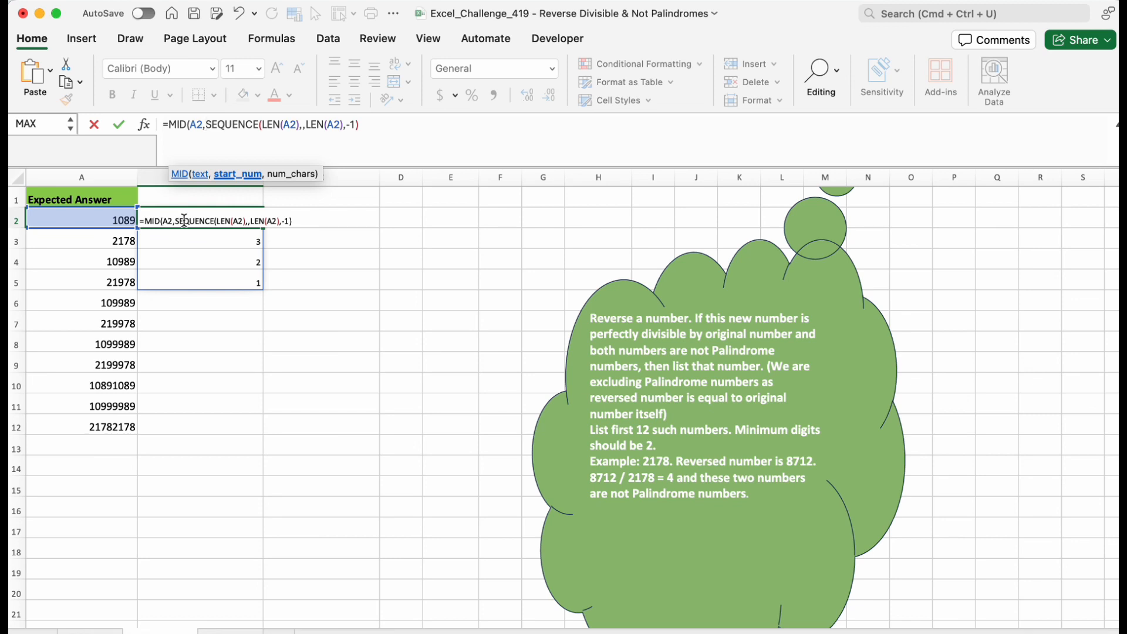
pyautogui.click(366, 125)
pyautogui.write(',')
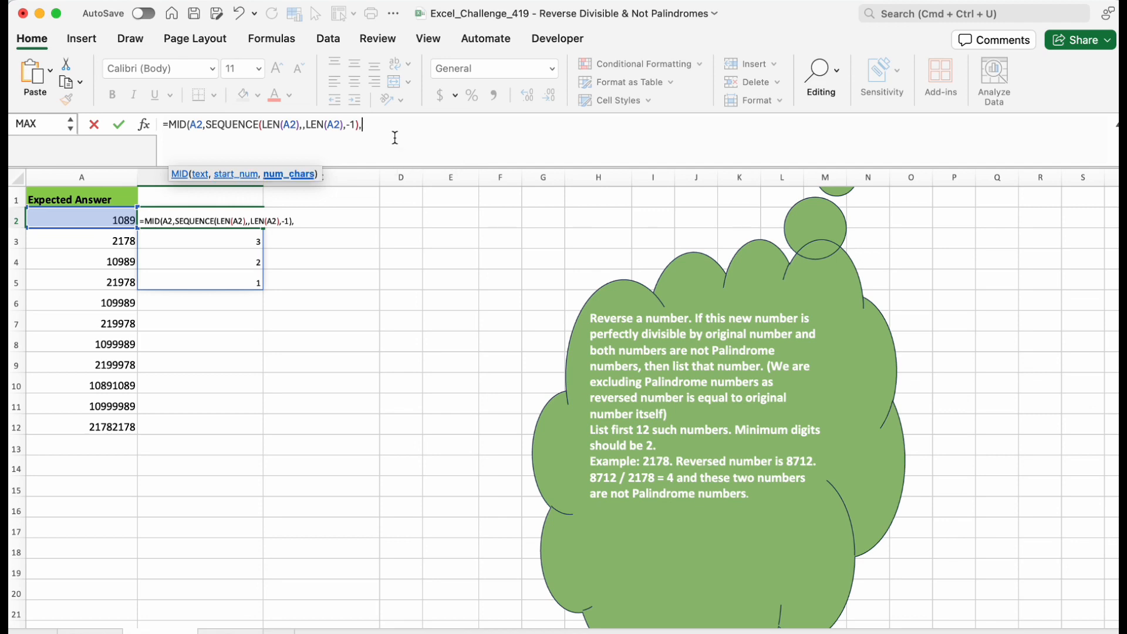
pyautogui.write('1)')
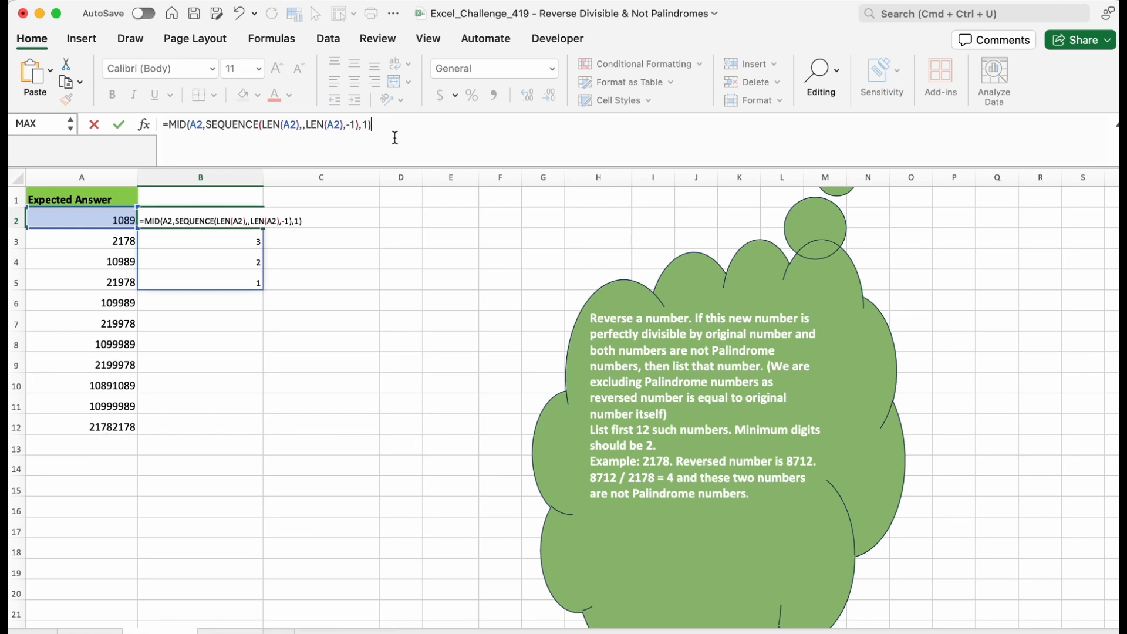
pyautogui.press('Return')
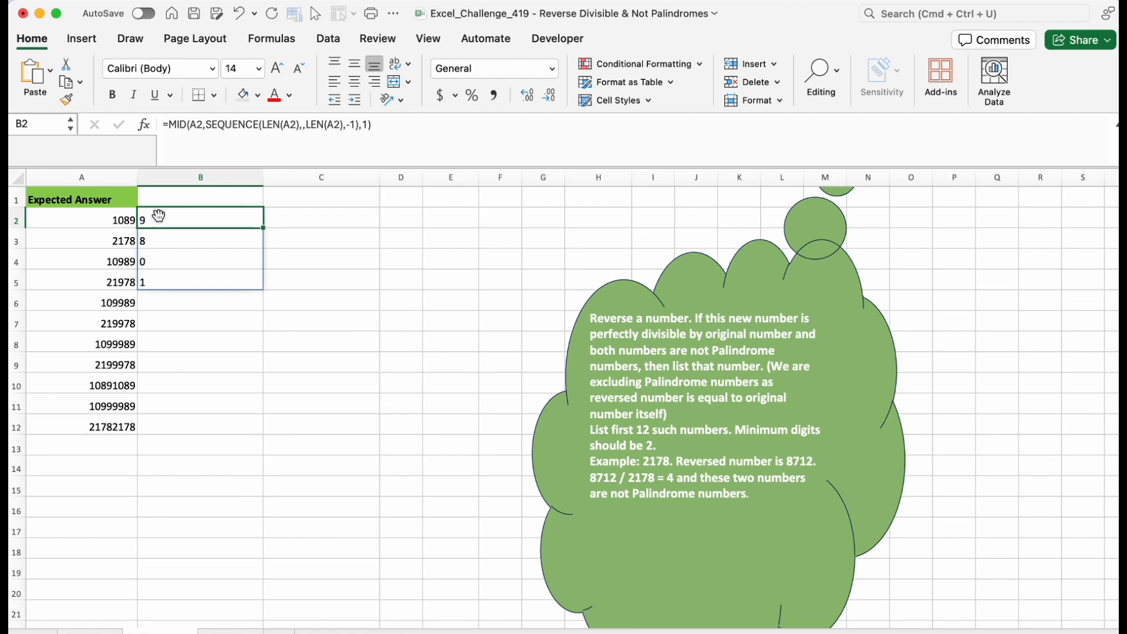
# Wrap B2's MID formula in CONCAT to join the reversed digits into one value.
pyautogui.click(168, 134)
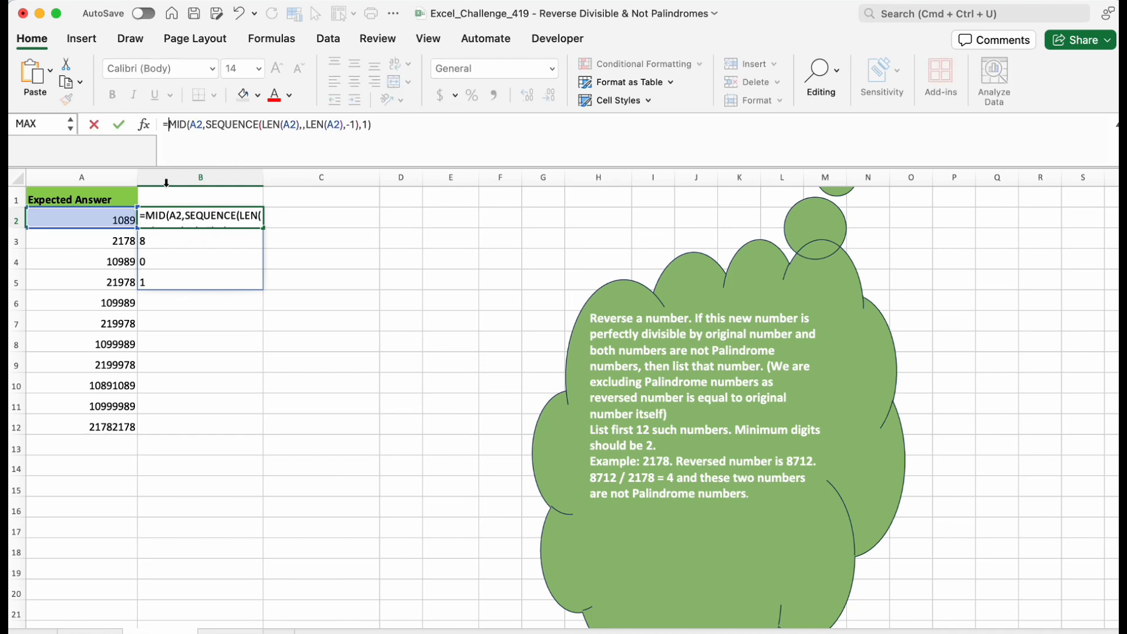
pyautogui.write('concat')
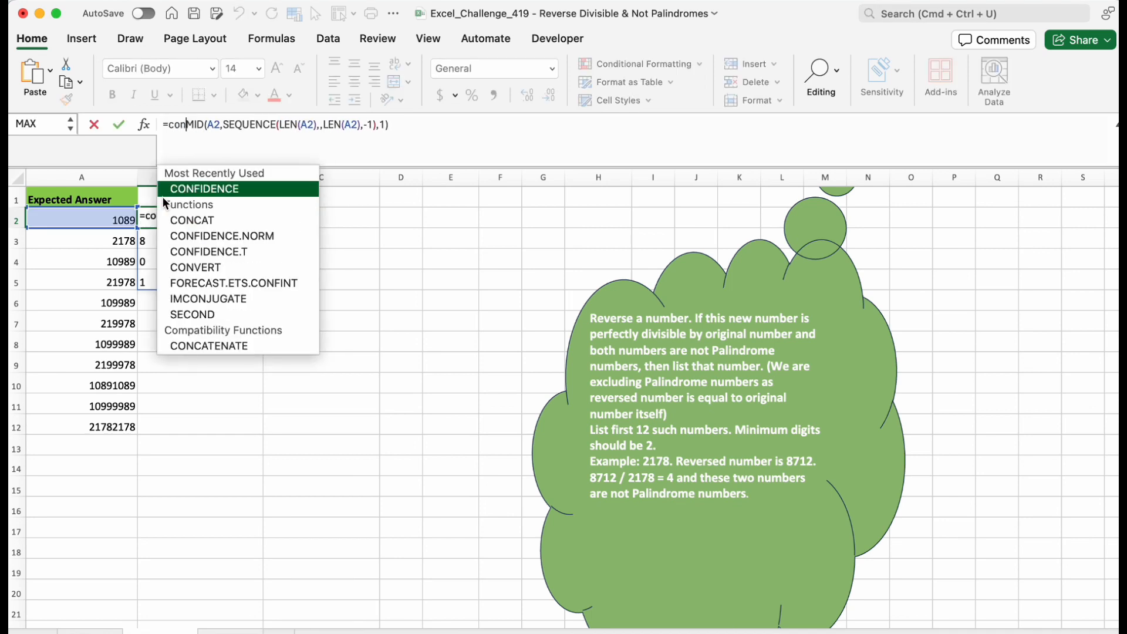
pyautogui.press('Tab')
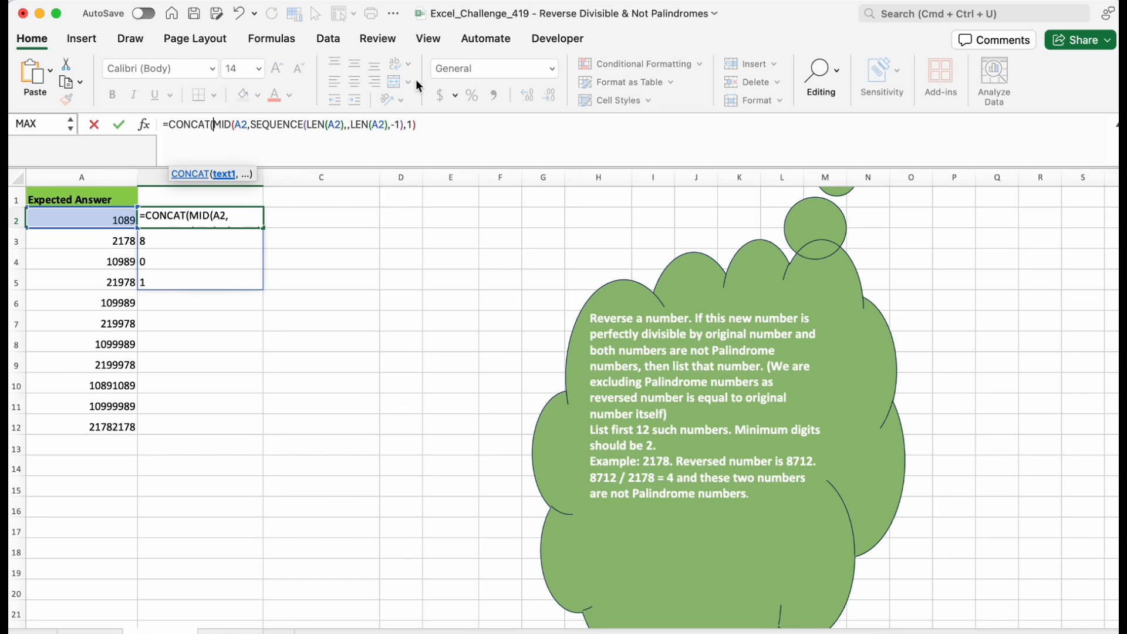
pyautogui.click(426, 125)
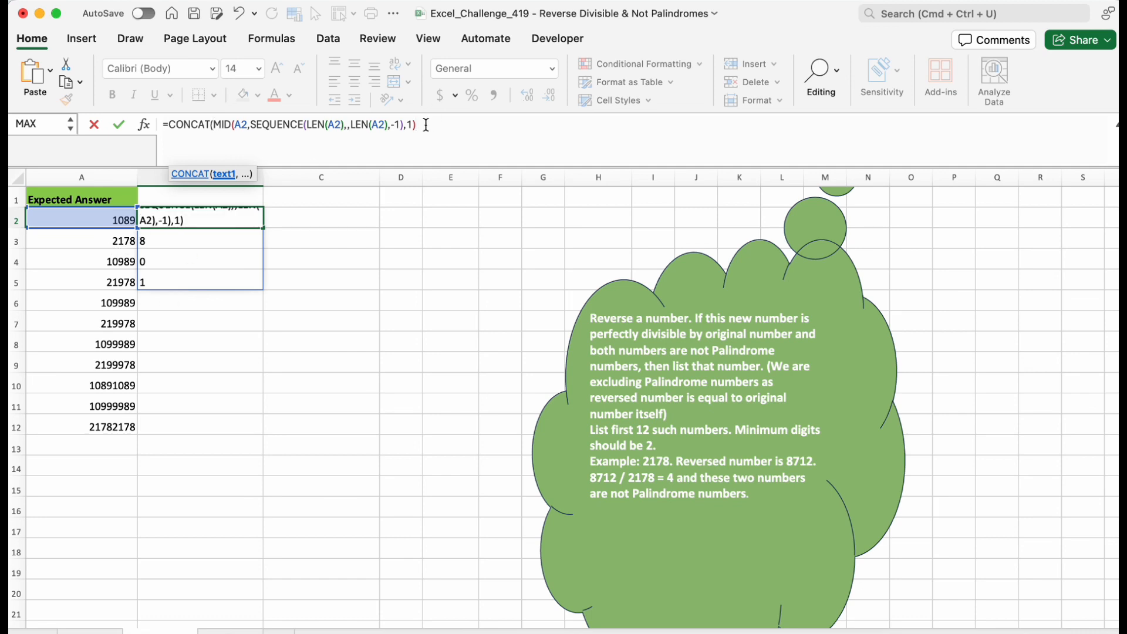
pyautogui.write(')')
pyautogui.press('Return')
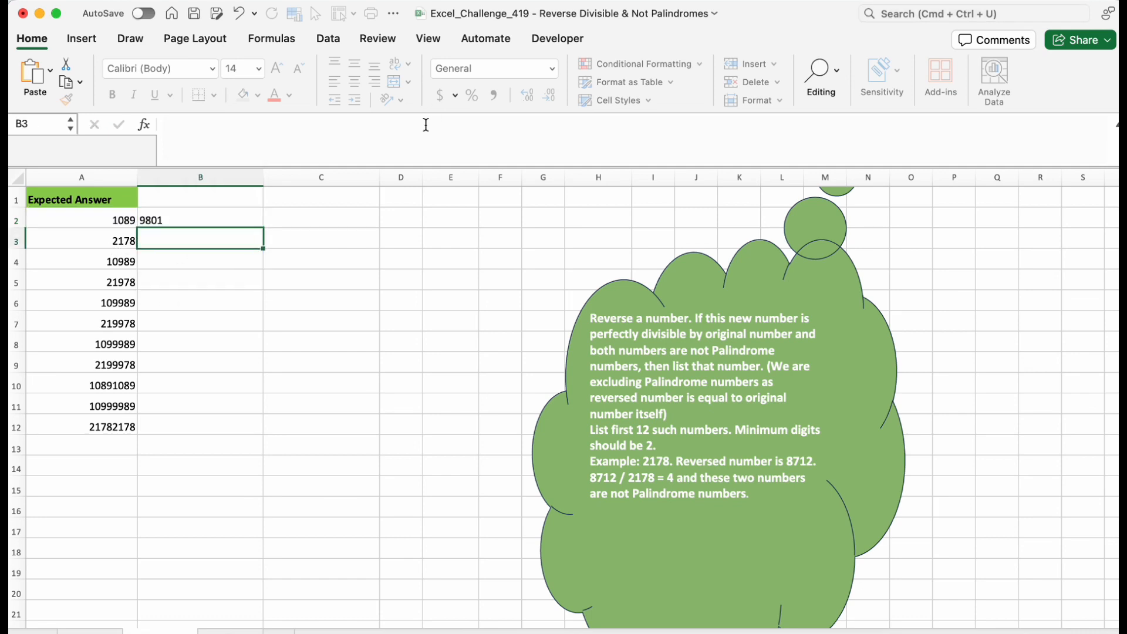
# Prefix B2's CONCAT formula with -- to convert the reversed digits into a number.
pyautogui.click(169, 219)
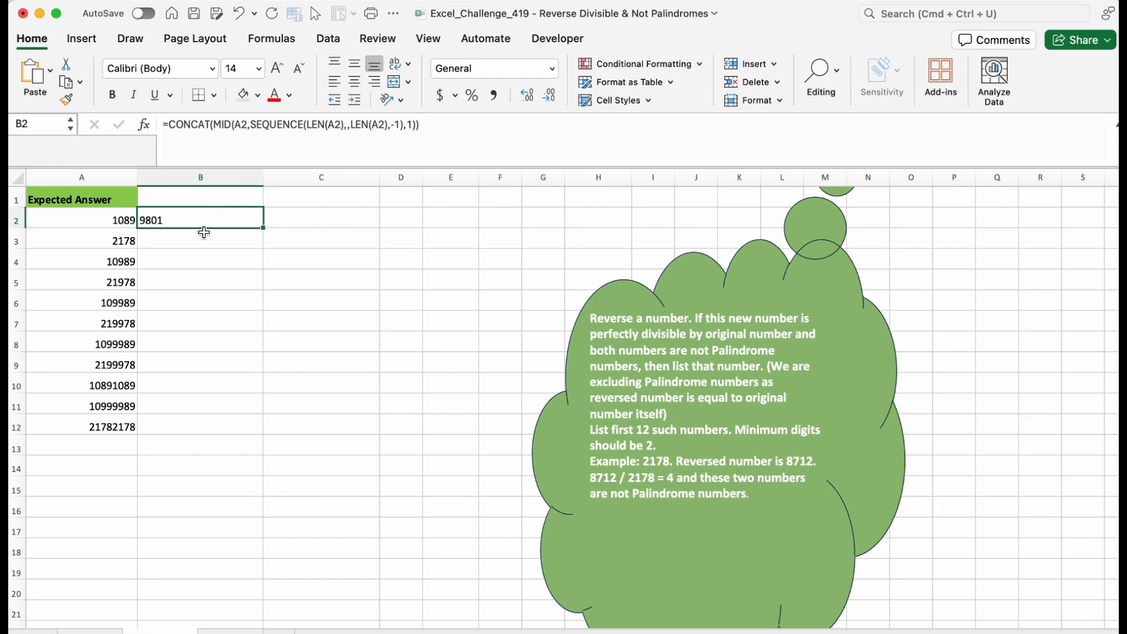
pyautogui.click(199, 256)
pyautogui.click(186, 223)
pyautogui.click(169, 125)
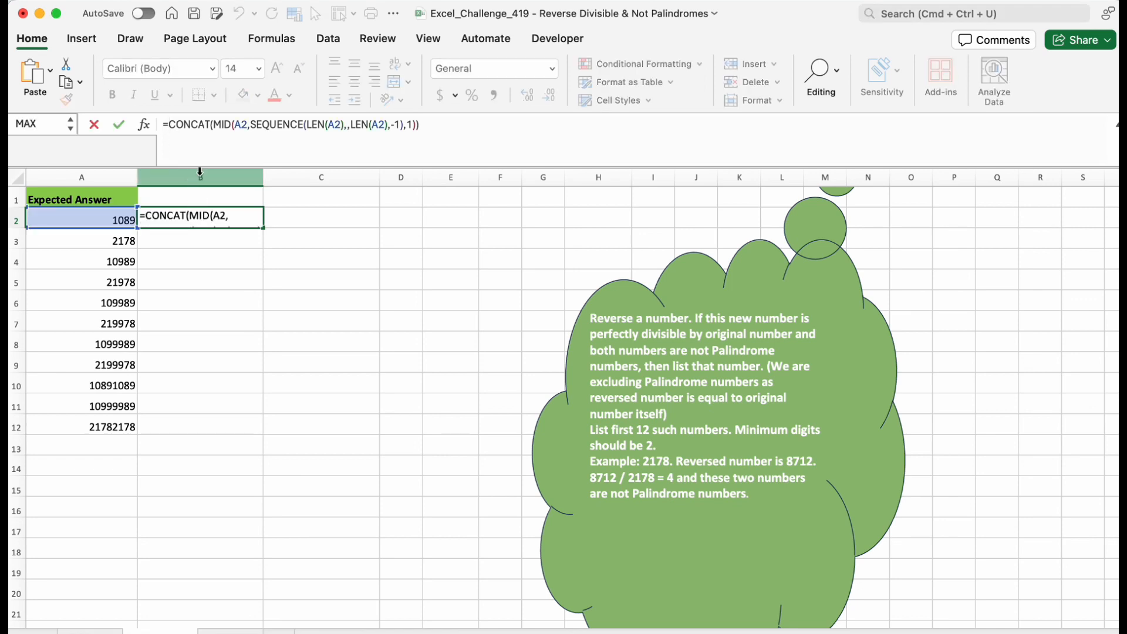
pyautogui.write('--')
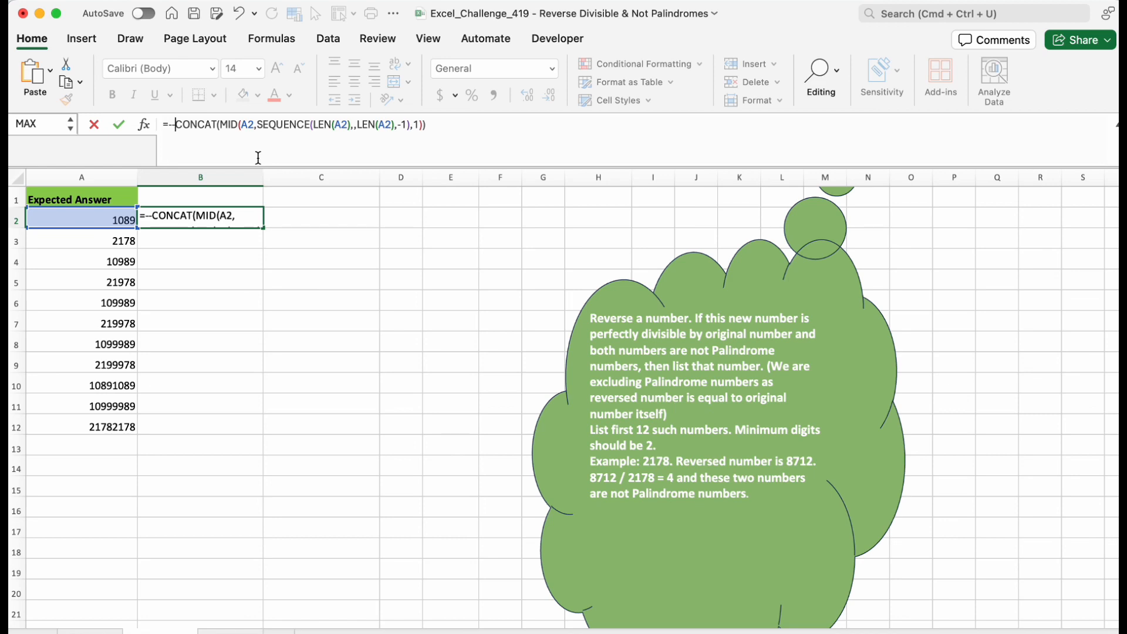
pyautogui.press('Return')
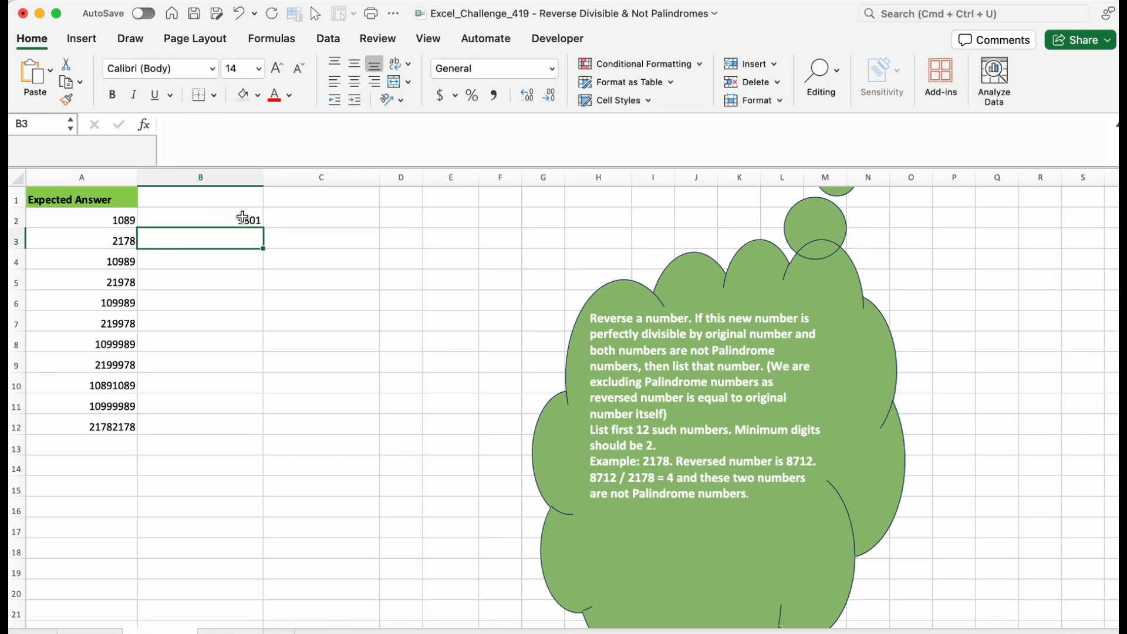
pyautogui.click(247, 219)
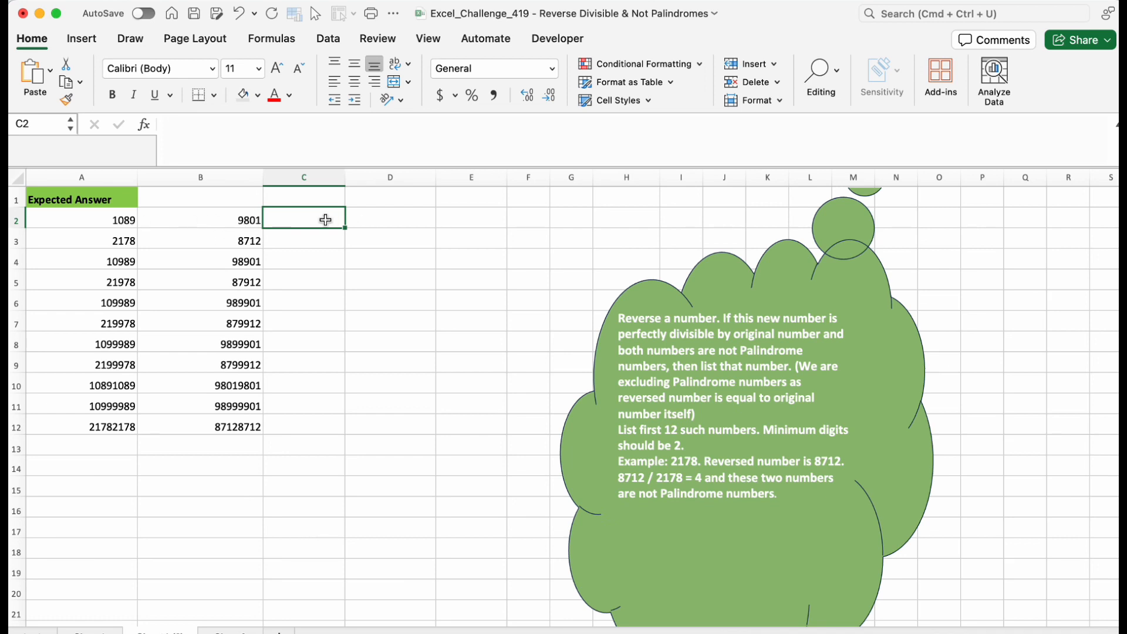
# Enter =B2<>A2 in C2 to test for non-palindromes and fill it down to C12.
pyautogui.write('=')
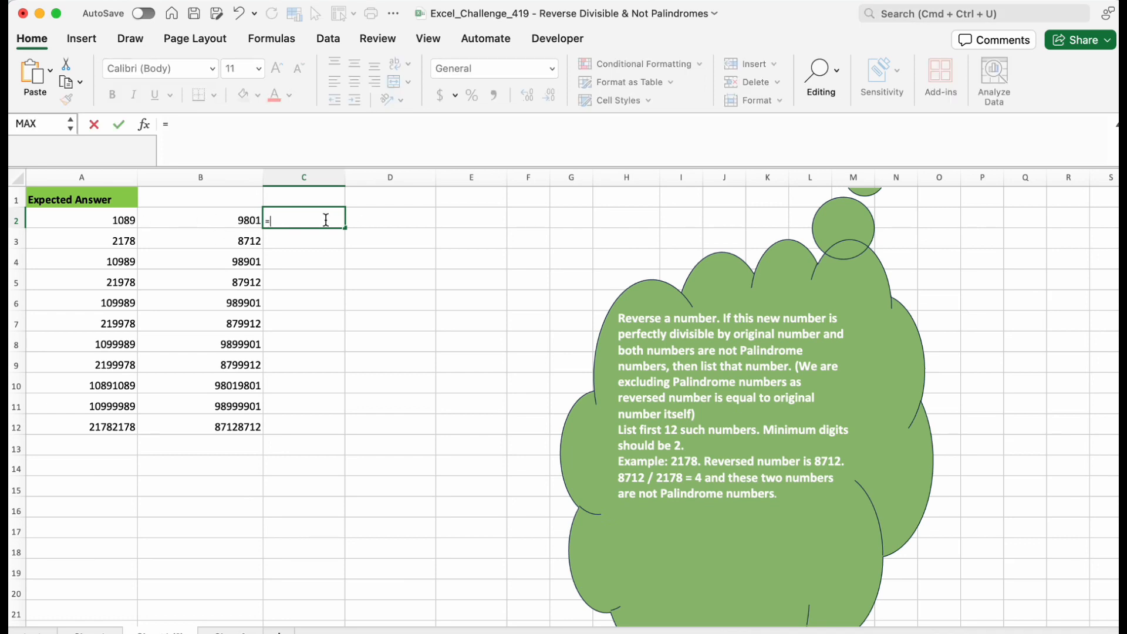
pyautogui.click(237, 221)
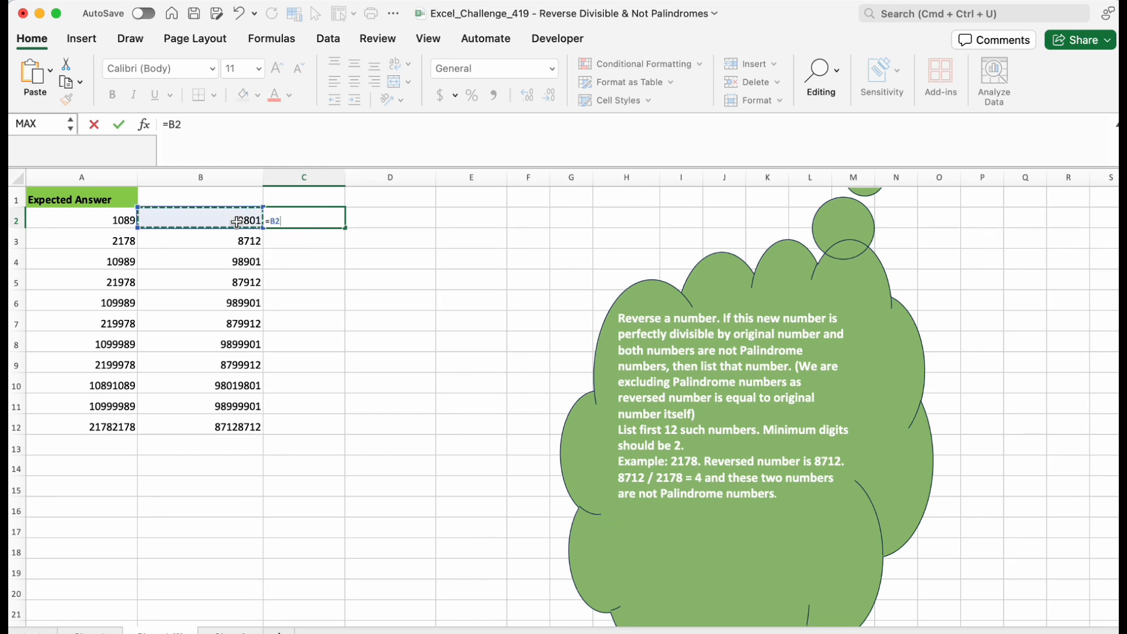
pyautogui.write('<>')
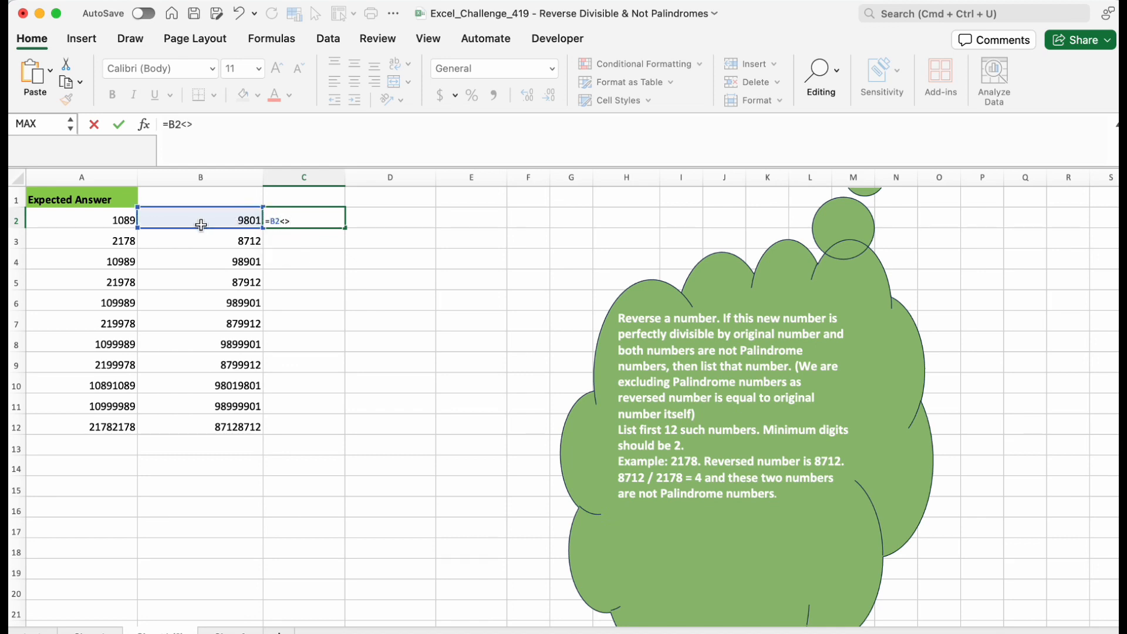
pyautogui.click(120, 221)
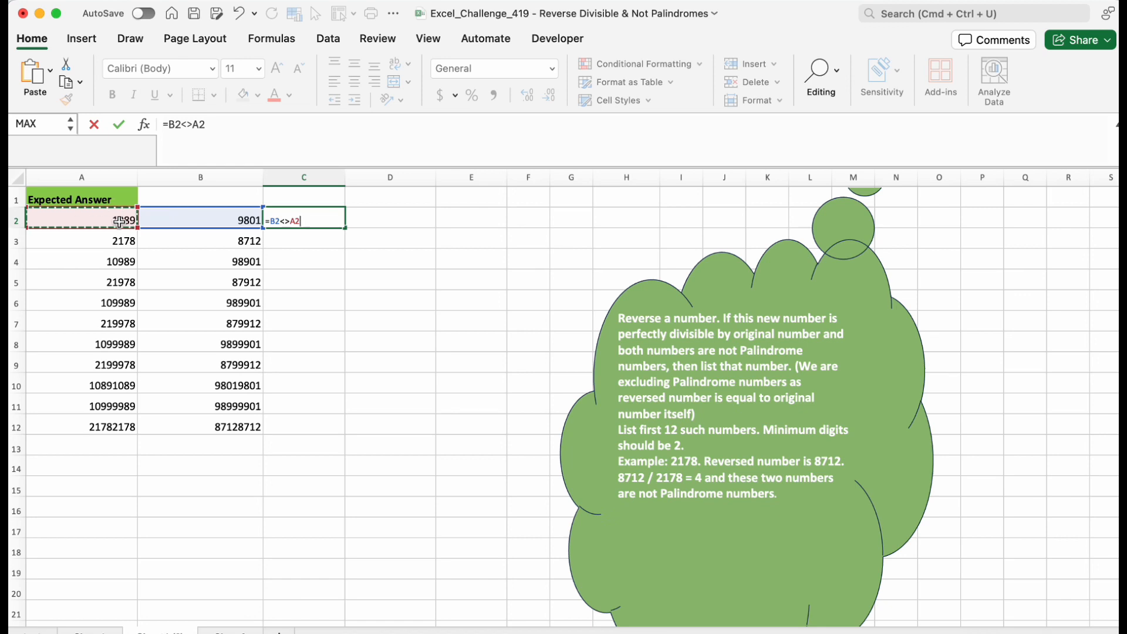
pyautogui.press('Return')
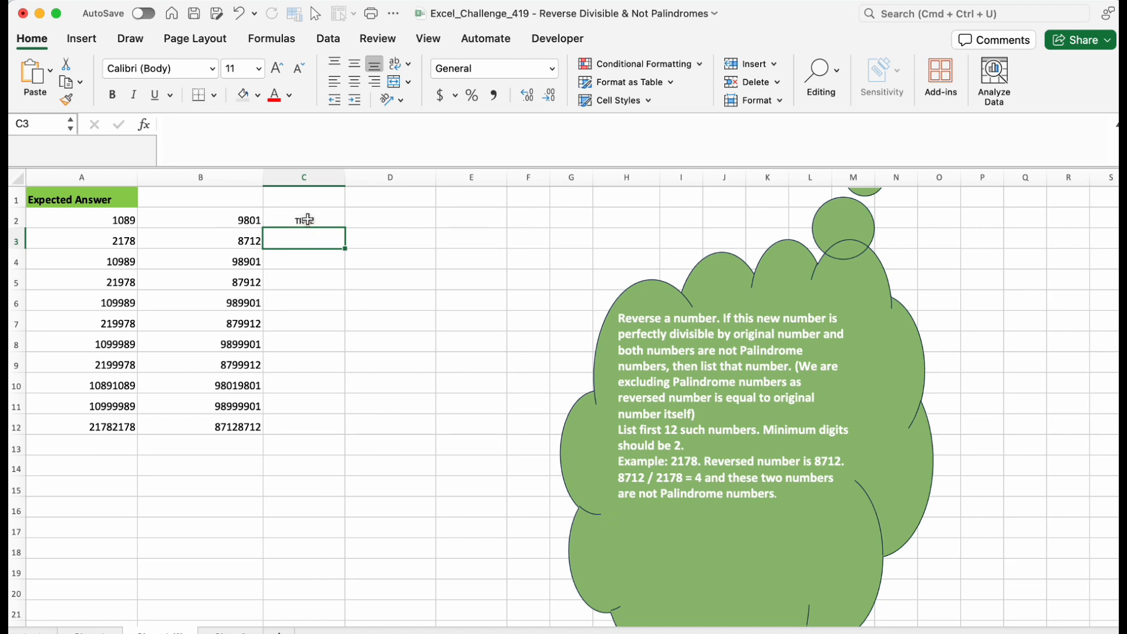
pyautogui.click(272, 220)
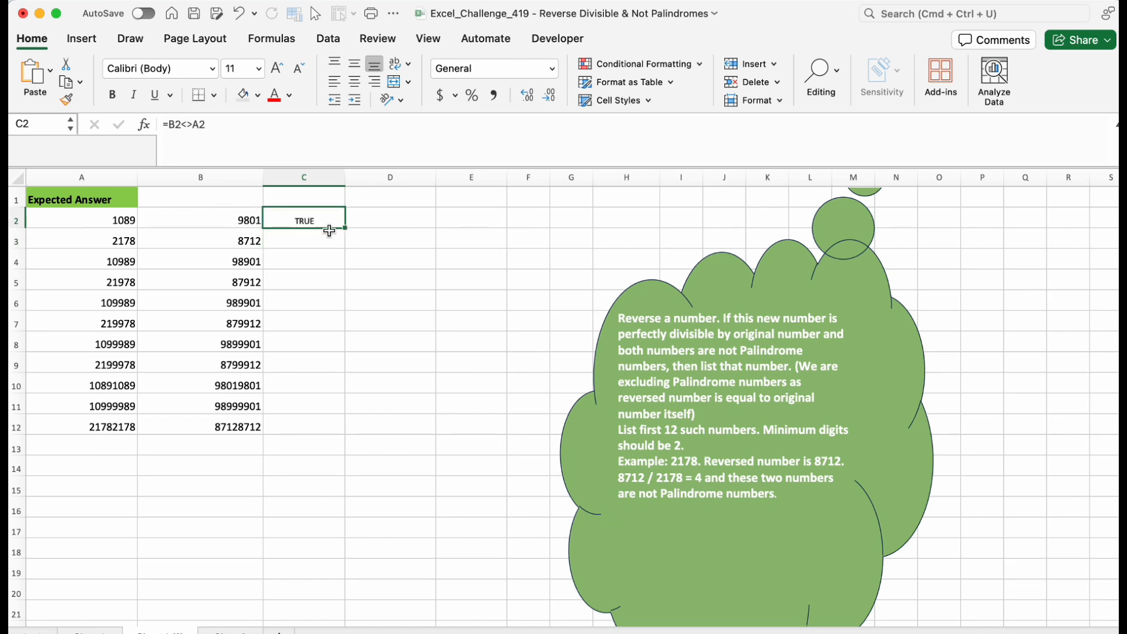
pyautogui.moveTo(346, 228); pyautogui.dragTo(331, 437)
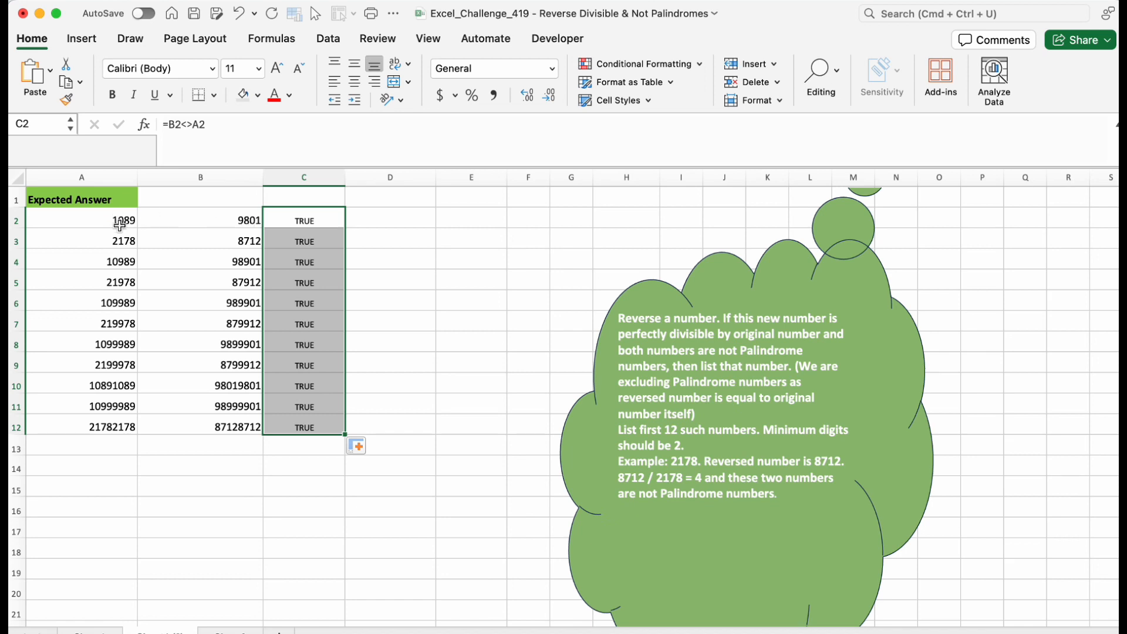
# Enter =MOD(B2,A2) in D2 to get the remainder of the reversed number divided by the original.
pyautogui.click(382, 227)
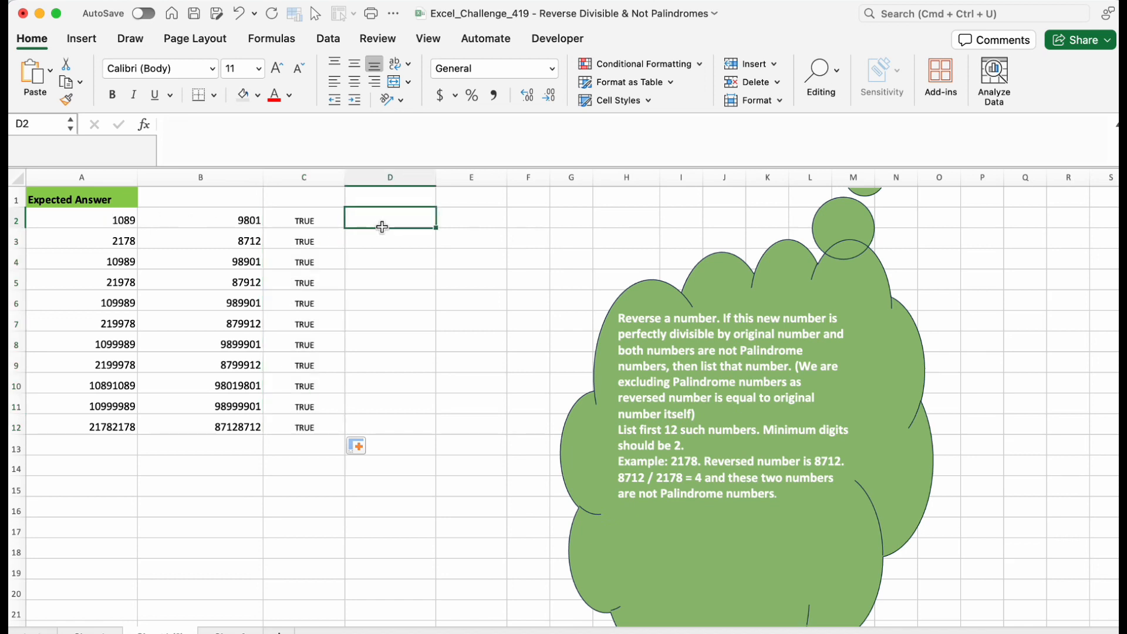
pyautogui.write('=mod')
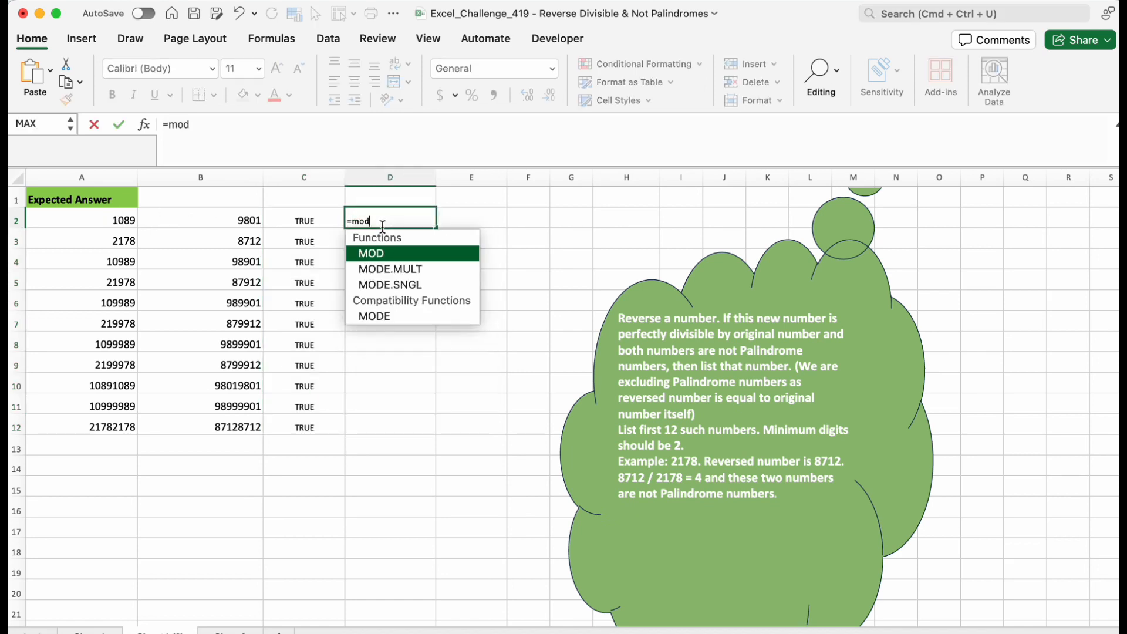
pyautogui.press('Tab')
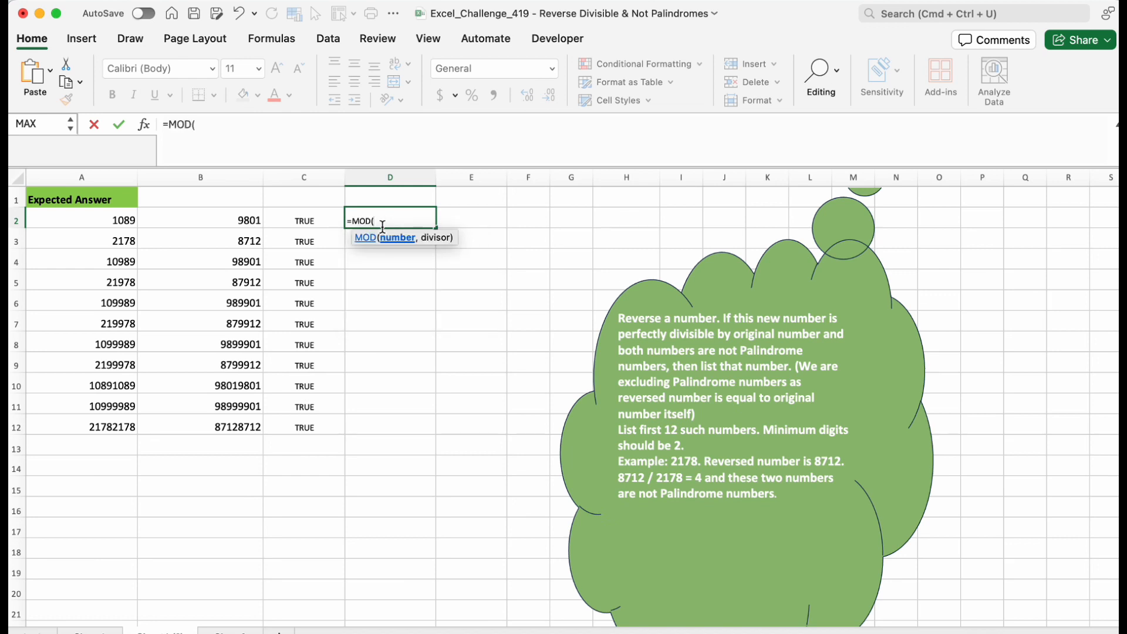
pyautogui.click(238, 221)
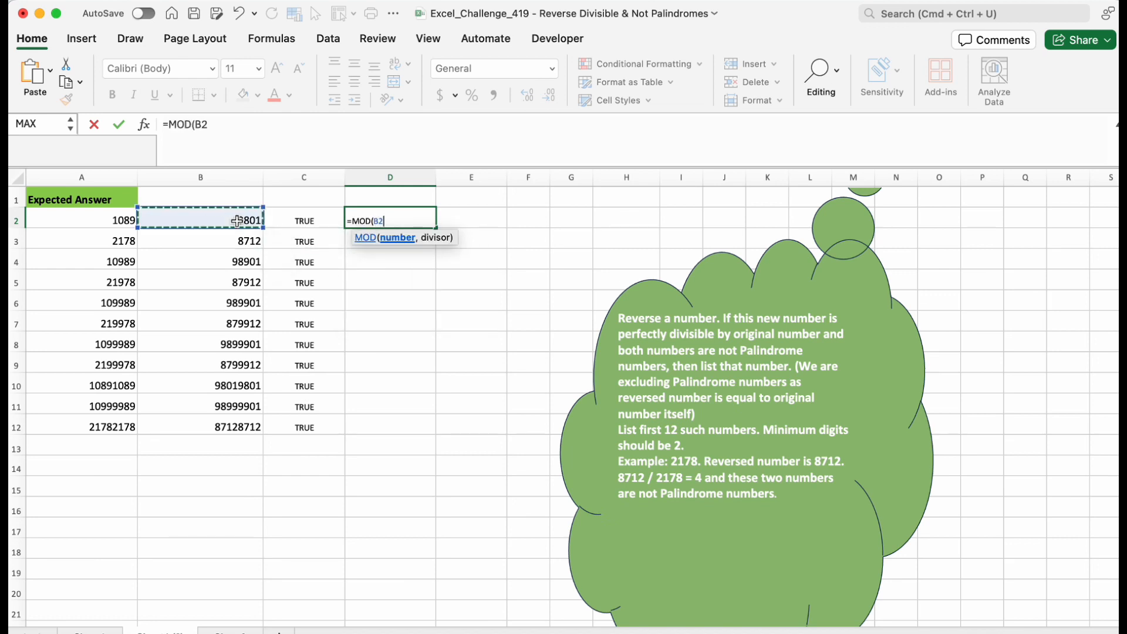
pyautogui.write(',')
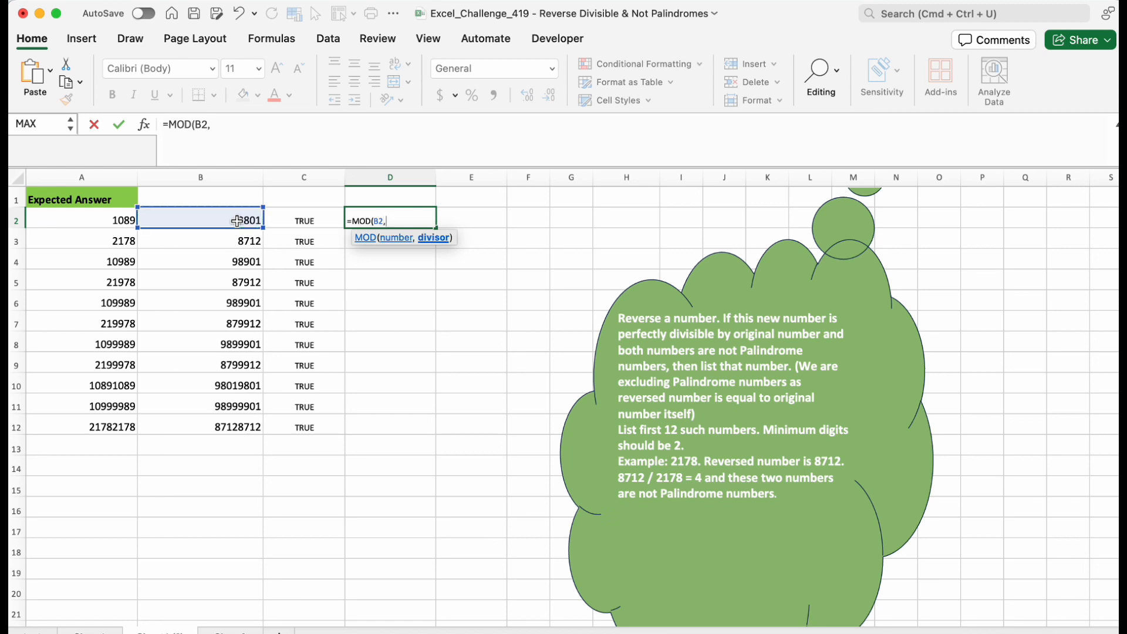
pyautogui.click(121, 223)
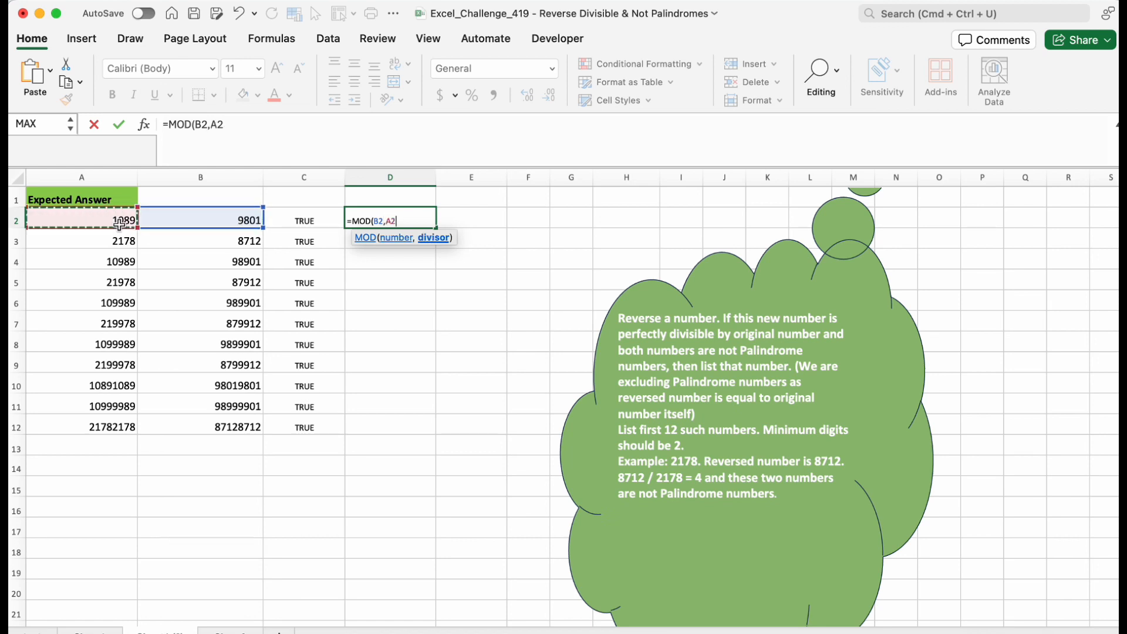
pyautogui.write(')')
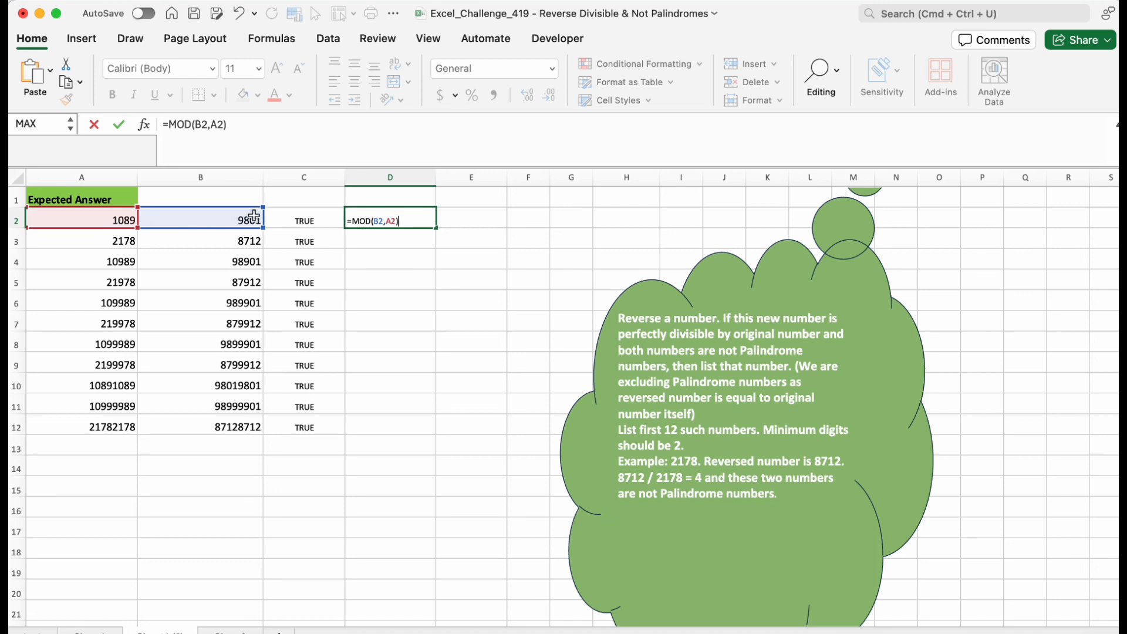
pyautogui.press('Return')
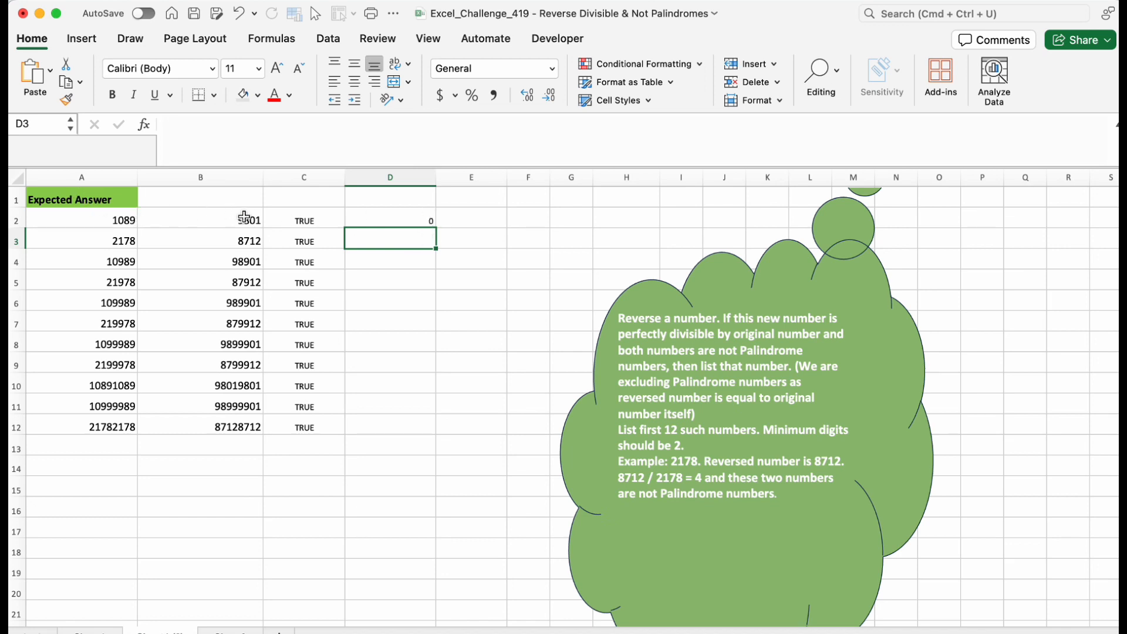
# Temporarily change A2 to 1289 to test the MOD result, then undo the edit.
pyautogui.doubleClick(124, 220)
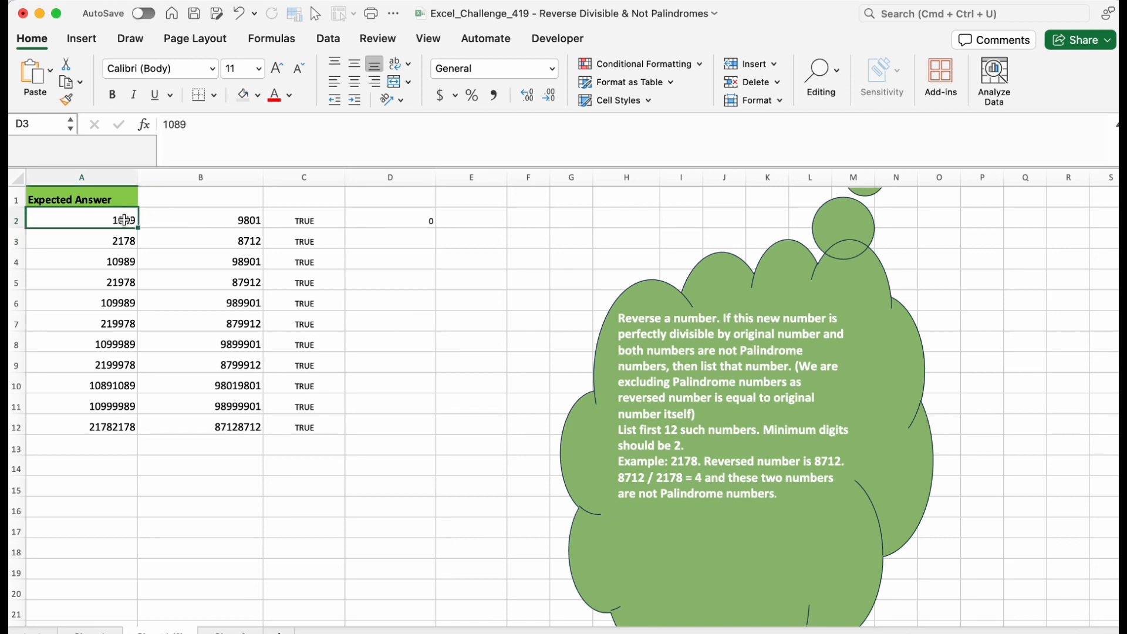
pyautogui.press('BackSpace')
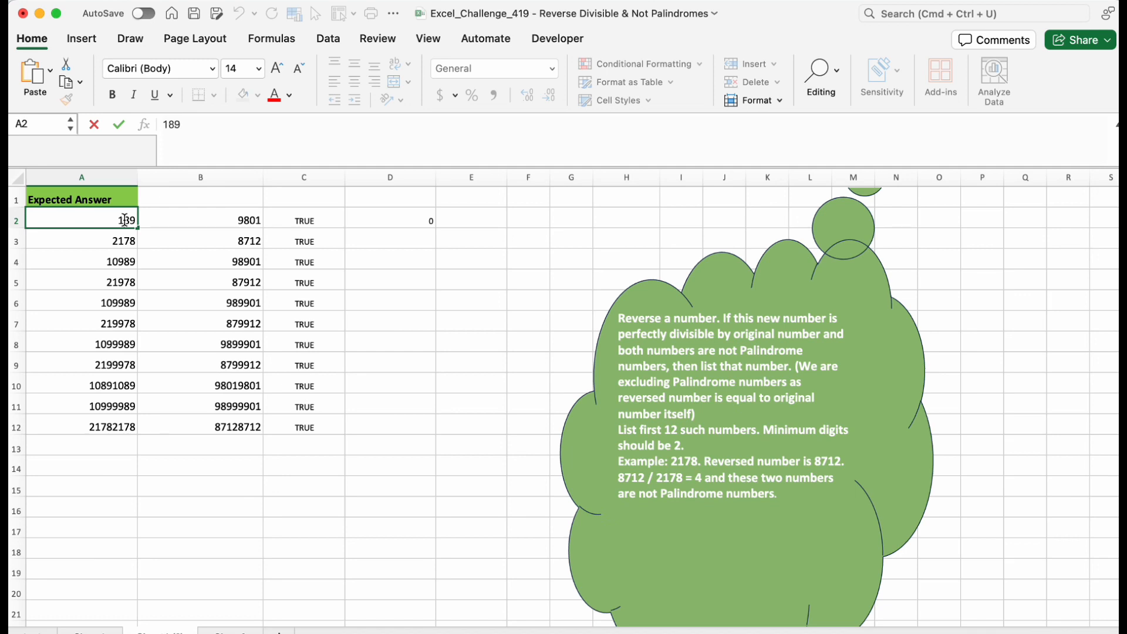
pyautogui.write('2')
pyautogui.click(416, 298)
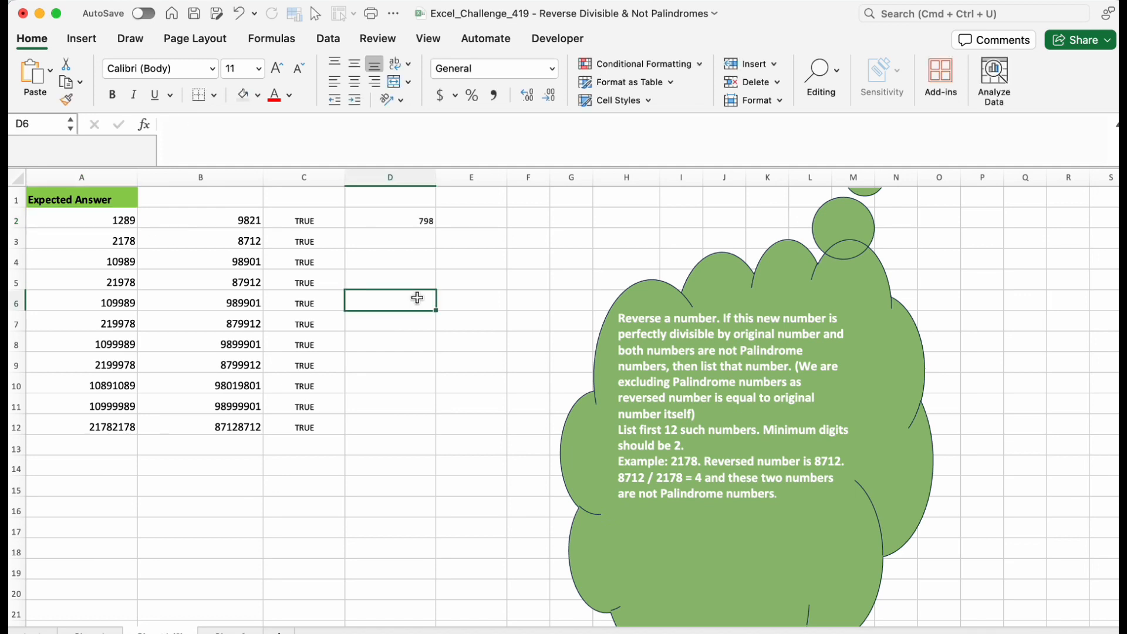
pyautogui.click(425, 220)
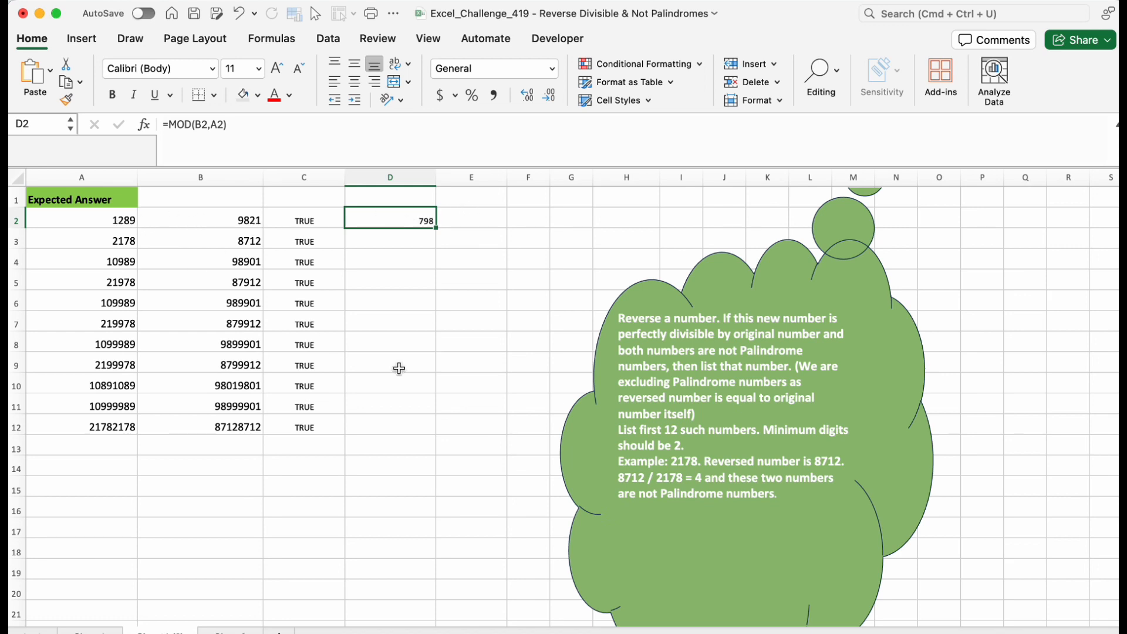
pyautogui.press('super+z')
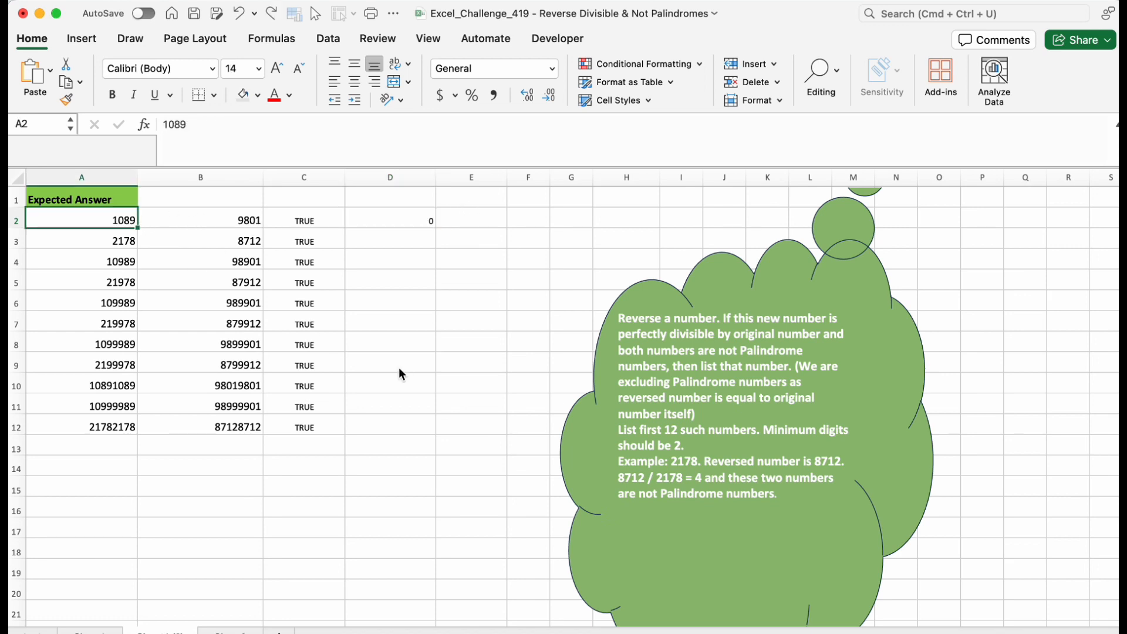
# Append =0 to D2's MOD formula to test divisibility and fill it down to D12.
pyautogui.click(418, 222)
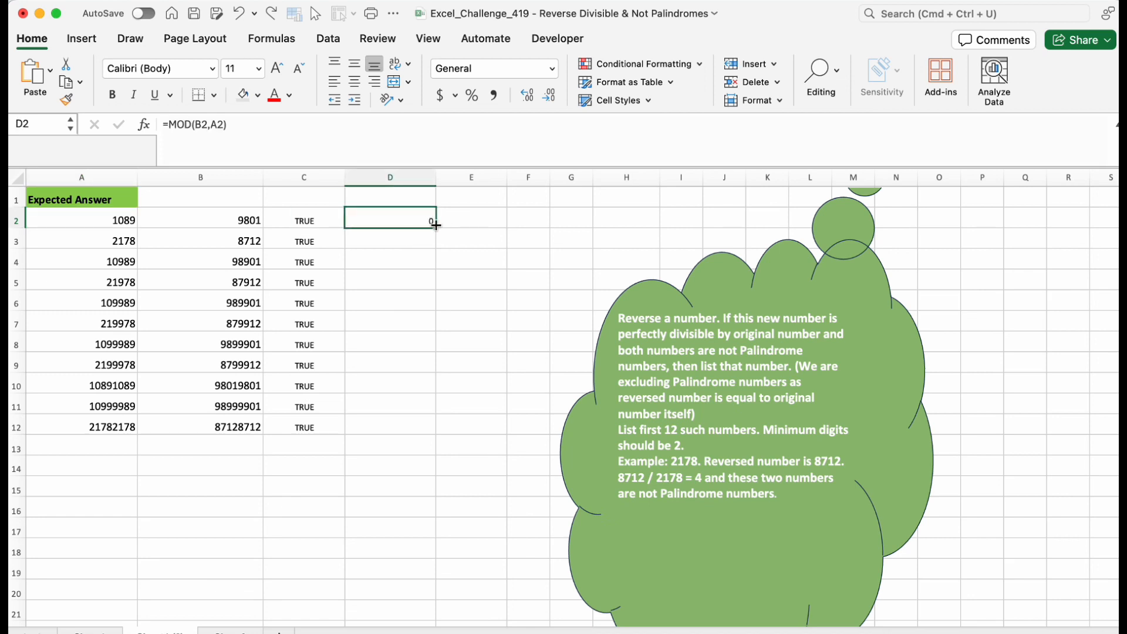
pyautogui.doubleClick(414, 215)
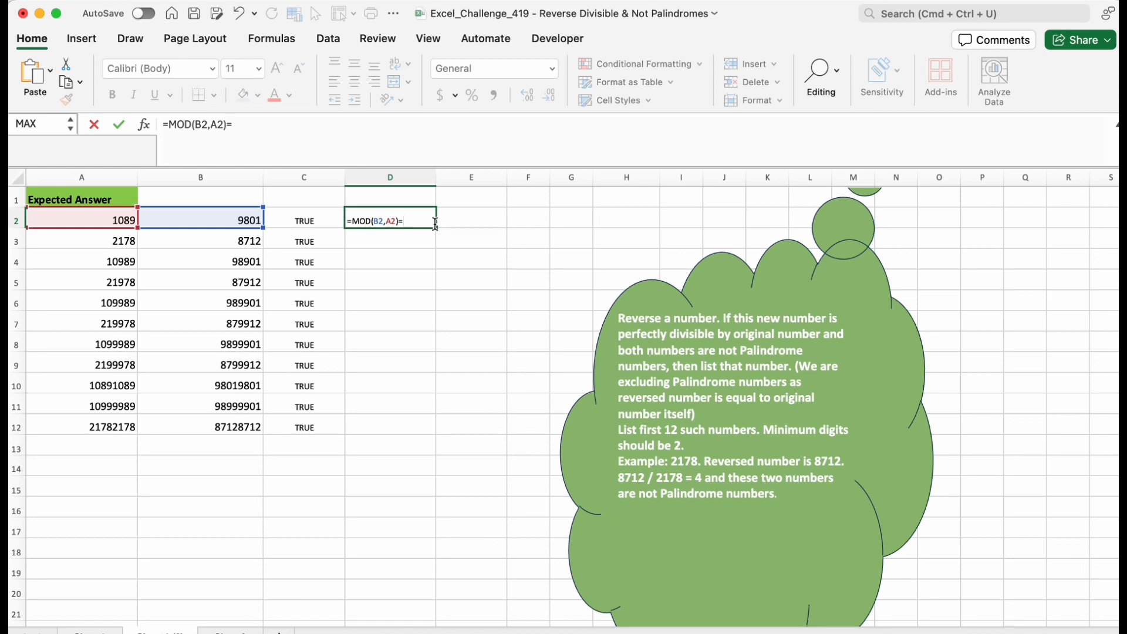
pyautogui.press('Return')
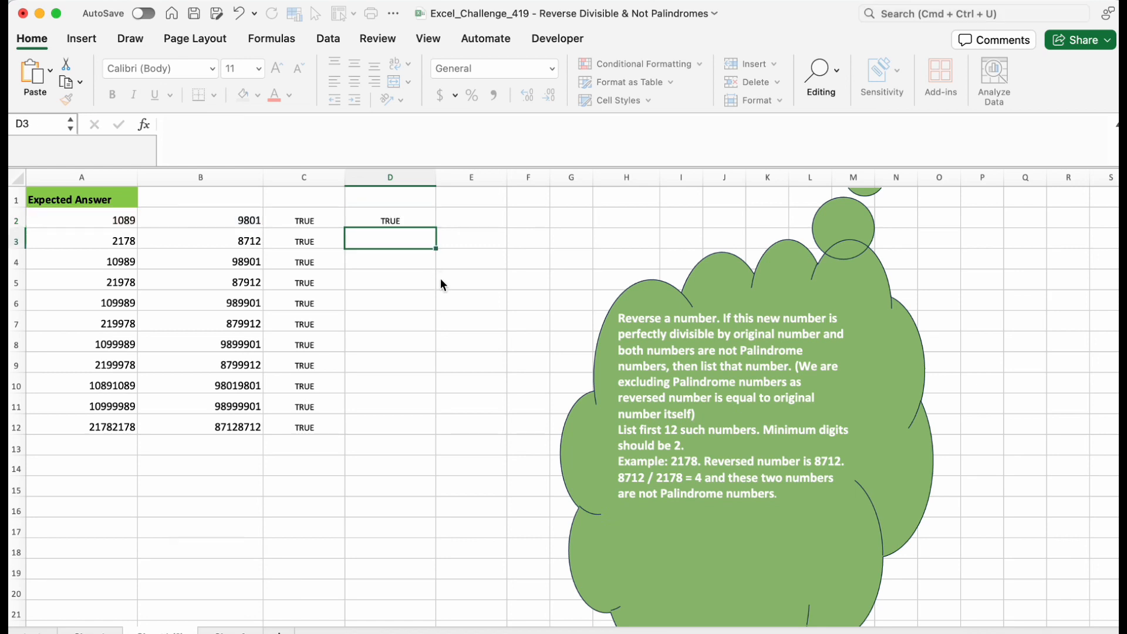
pyautogui.click(403, 214)
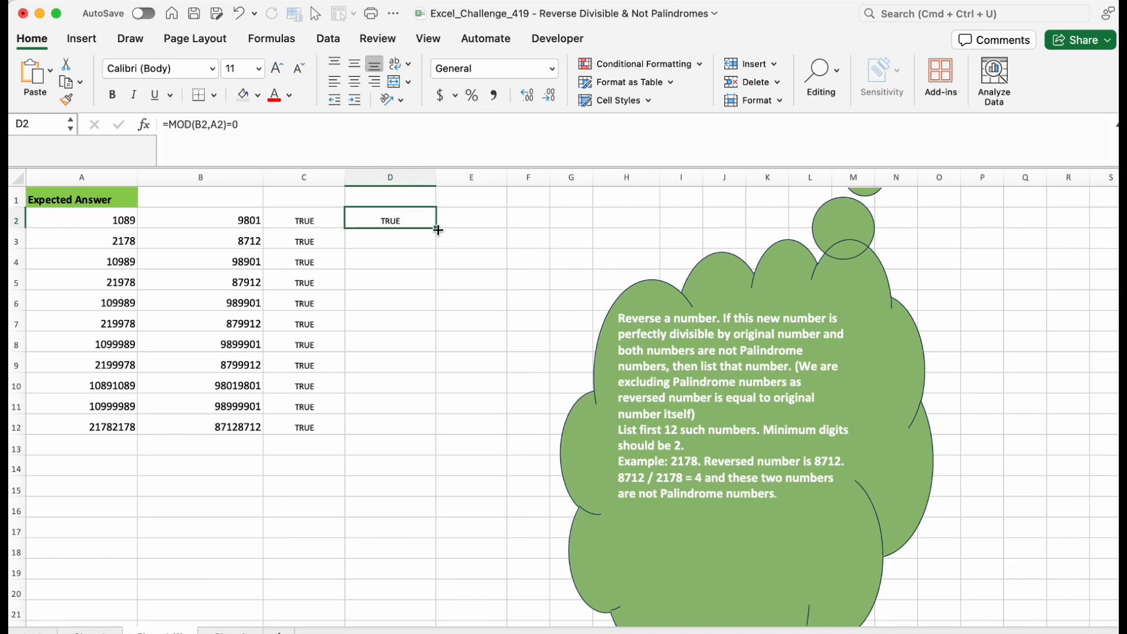
pyautogui.moveTo(438, 230); pyautogui.dragTo(429, 431)
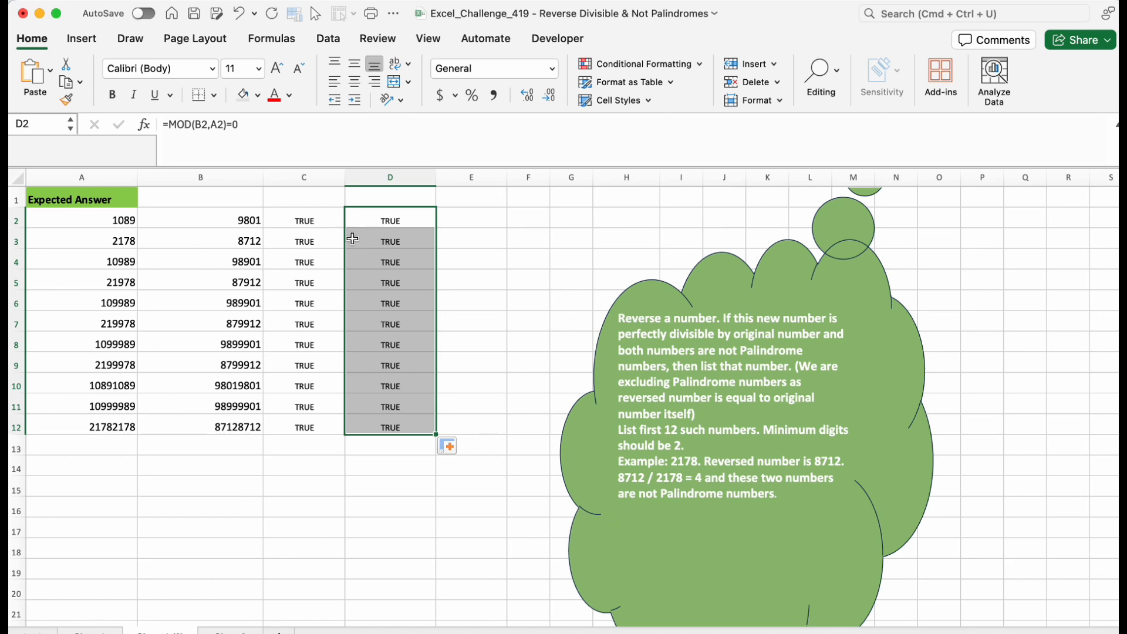
# Try A2 as 1289 to check the divisibility test in column D, then undo it.
pyautogui.doubleClick(123, 222)
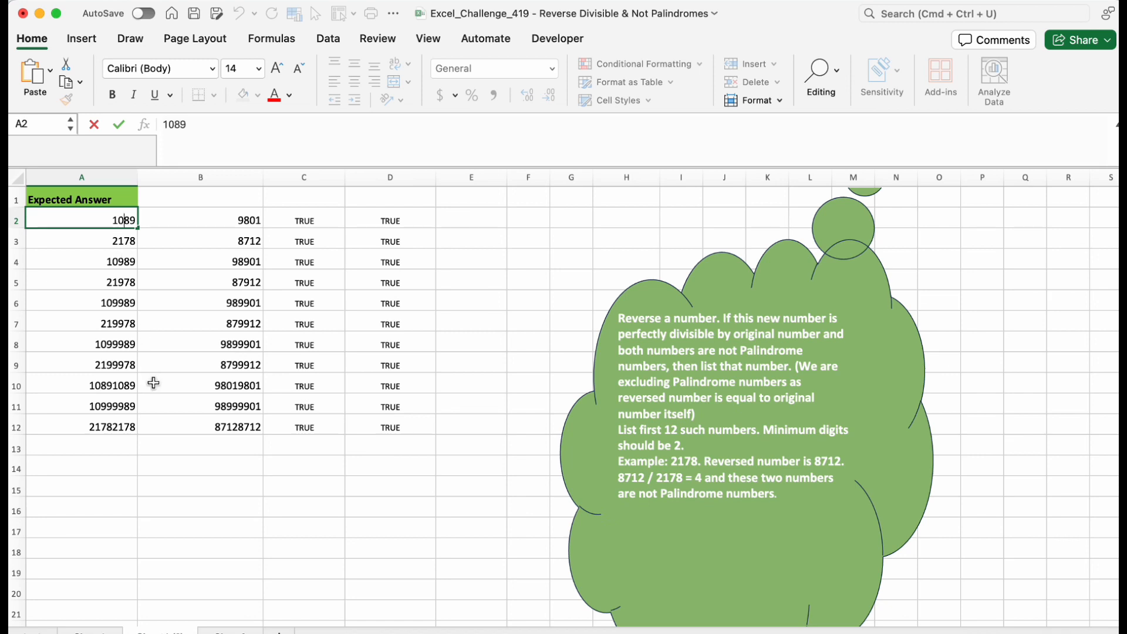
pyautogui.press('BackSpace')
pyautogui.write('2')
pyautogui.press('Return')
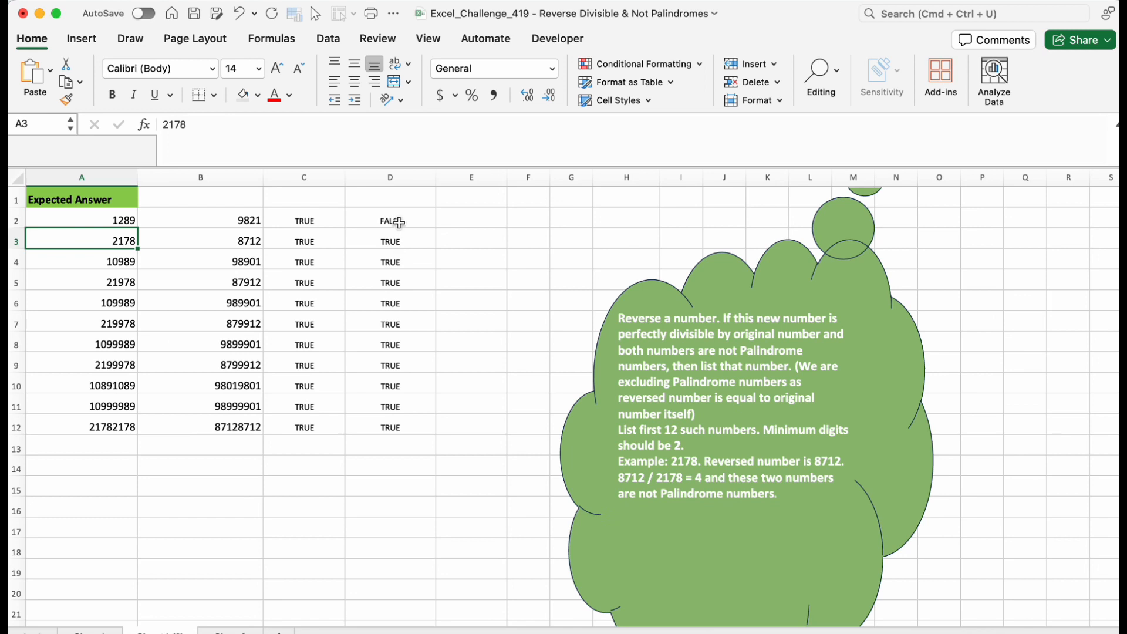
pyautogui.press('super+z')
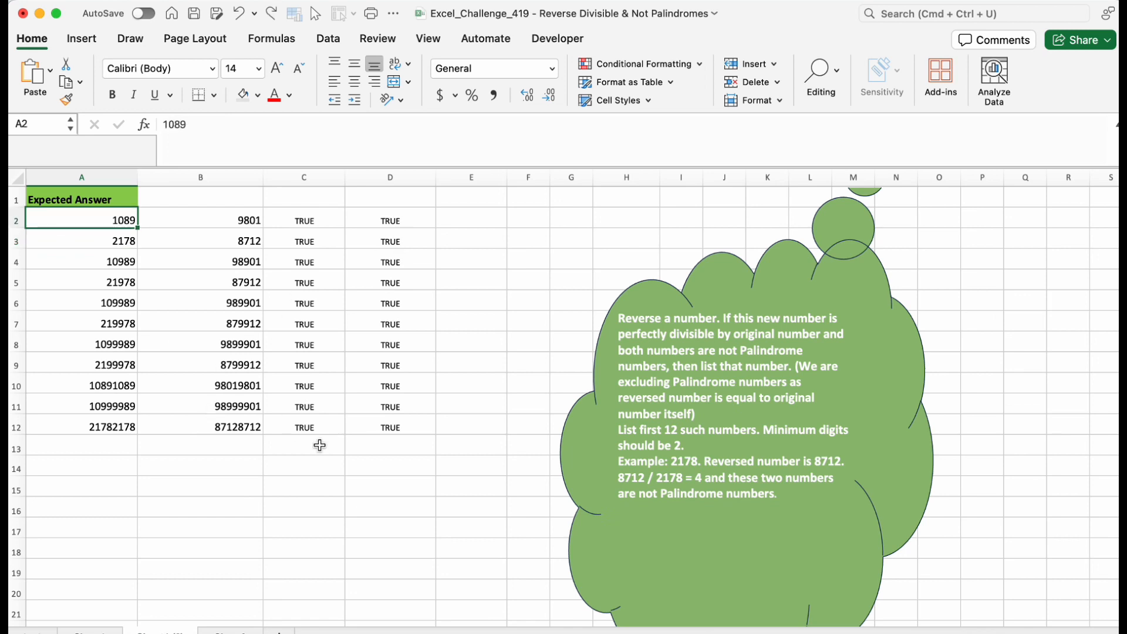
# Enter =AND(C2,D2) in E2 to combine both conditions and fill it down to E12.
pyautogui.click(446, 219)
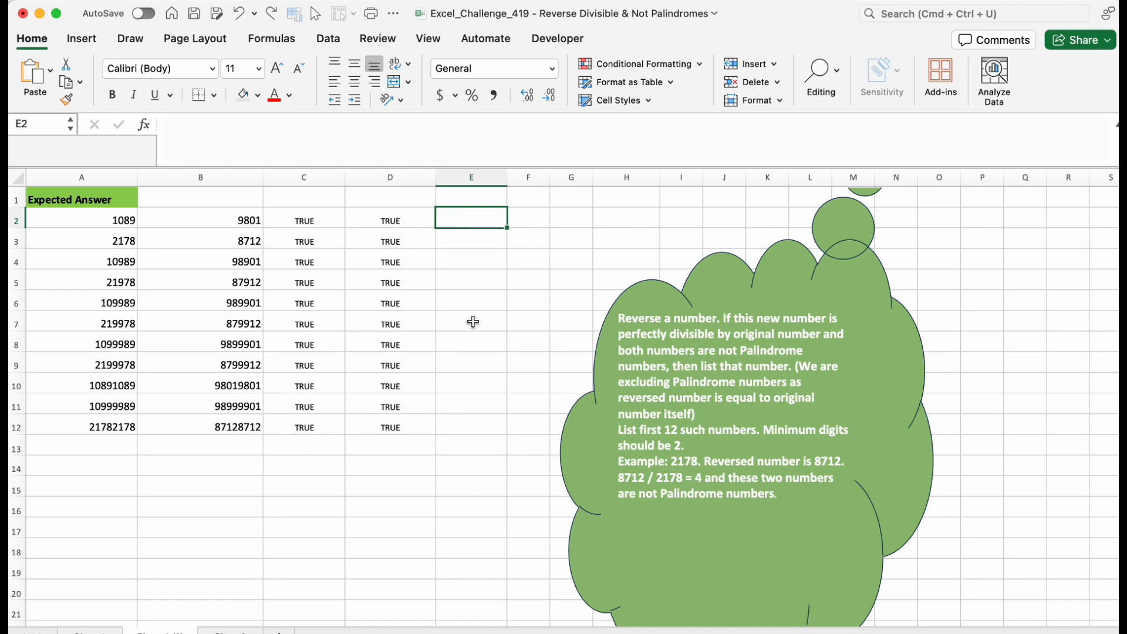
pyautogui.write('=and')
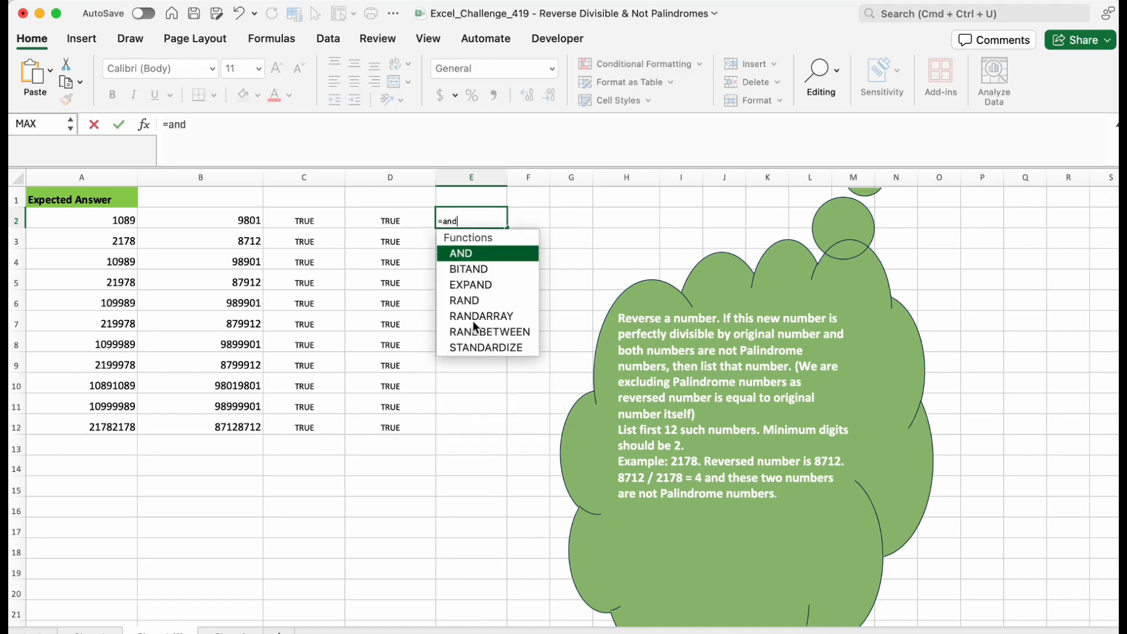
pyautogui.press('Tab')
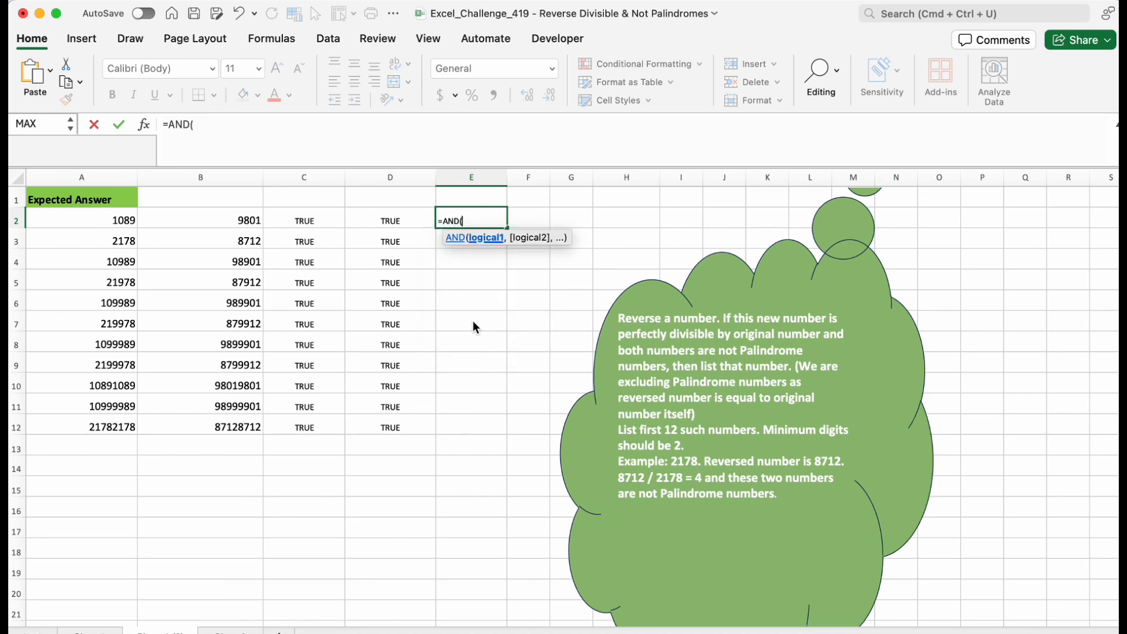
pyautogui.click(330, 219)
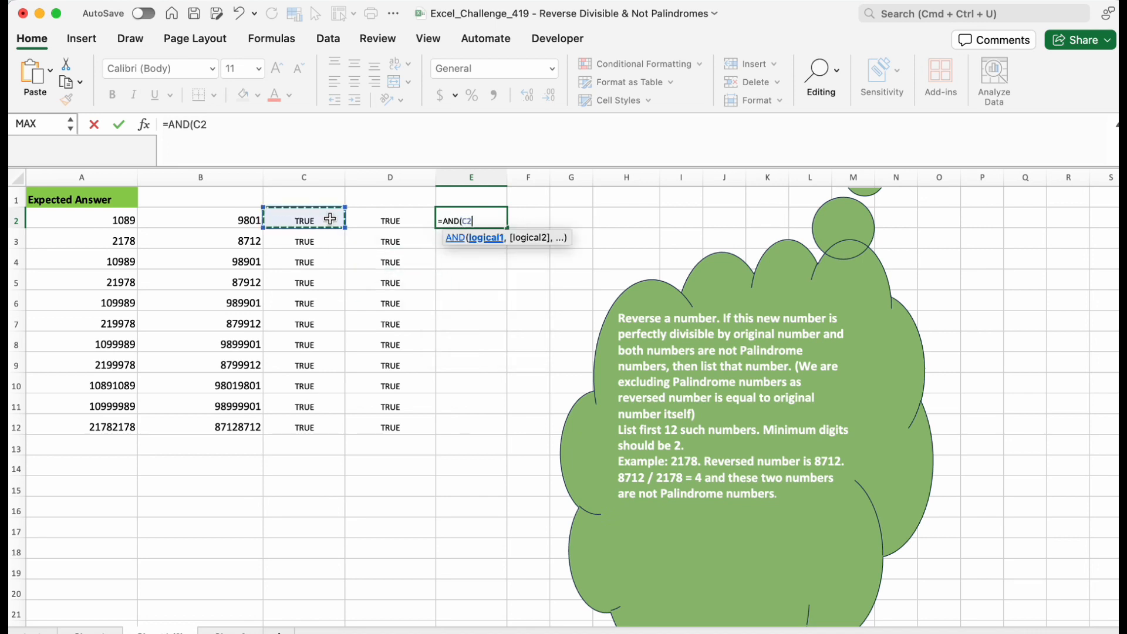
pyautogui.write(',')
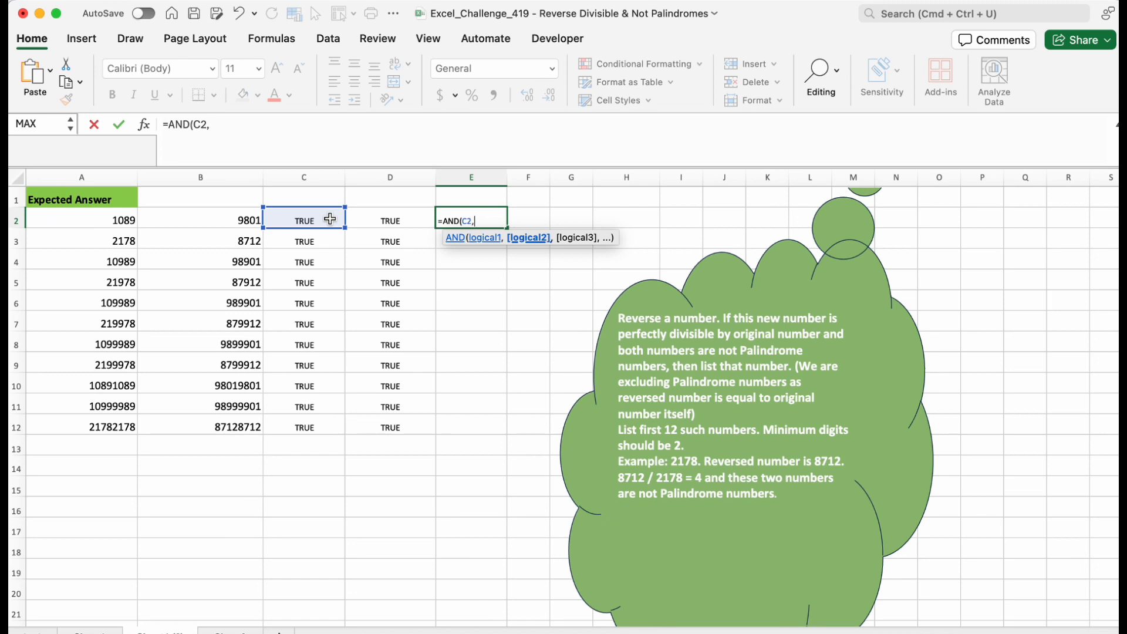
pyautogui.click(397, 219)
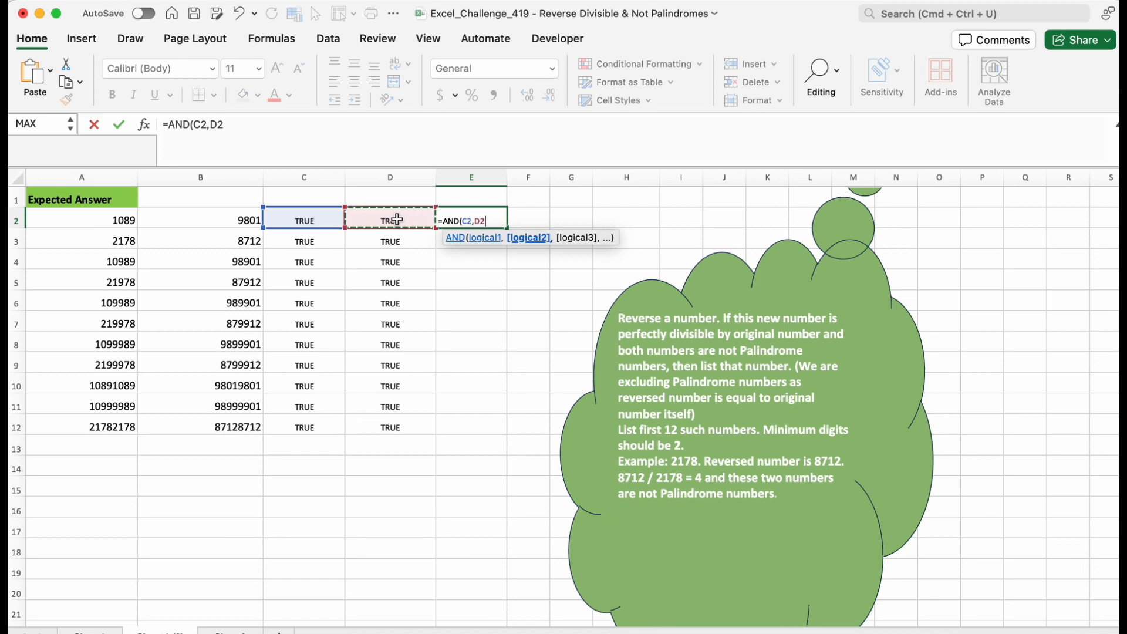
pyautogui.write(')')
pyautogui.press('Return')
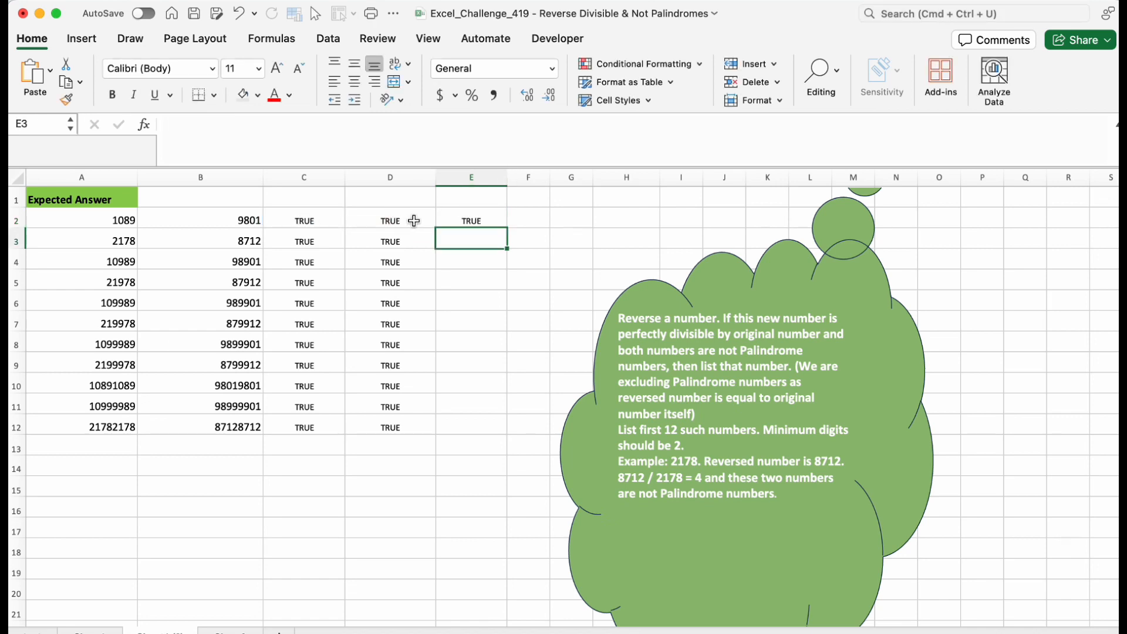
pyautogui.click(488, 220)
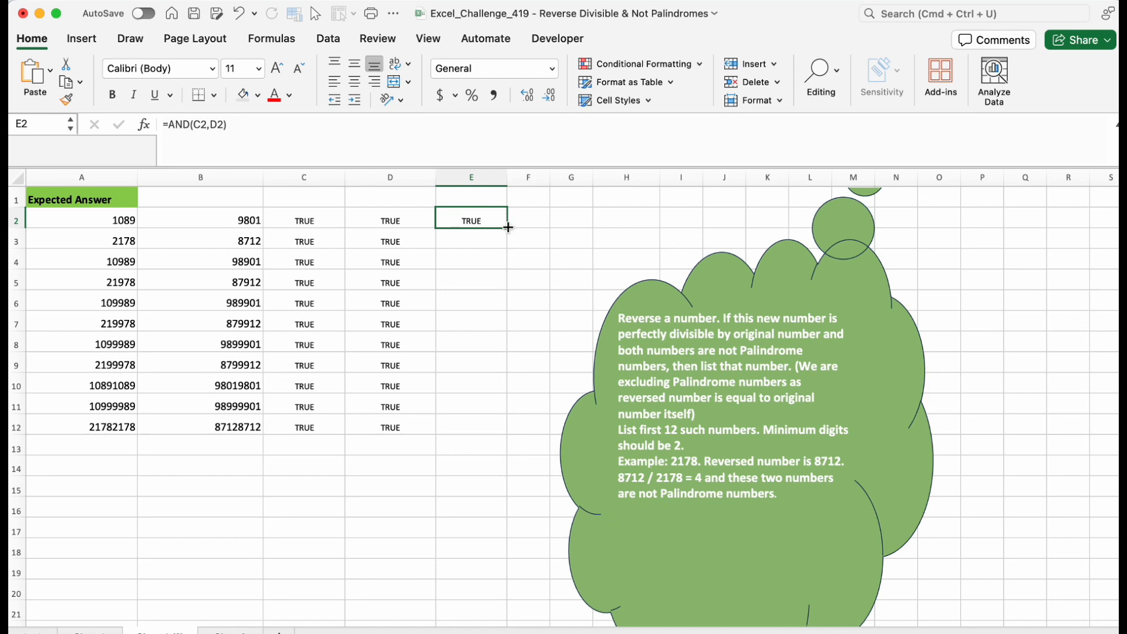
pyautogui.moveTo(508, 227); pyautogui.dragTo(508, 436)
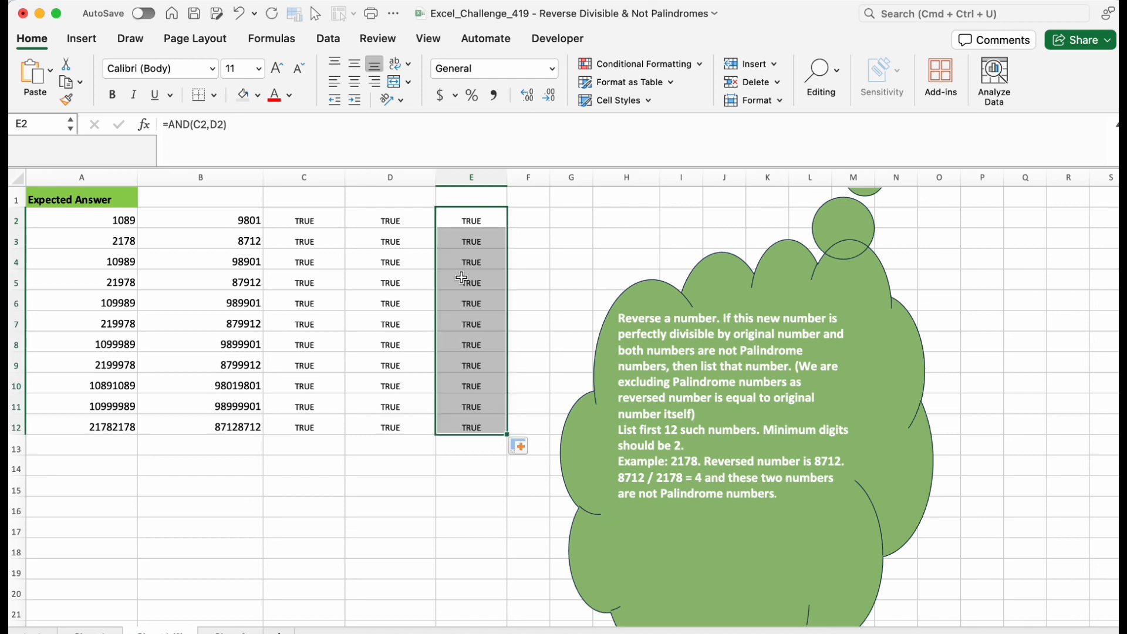
# Move the instruction shape aside and widen column F.
pyautogui.click(470, 217)
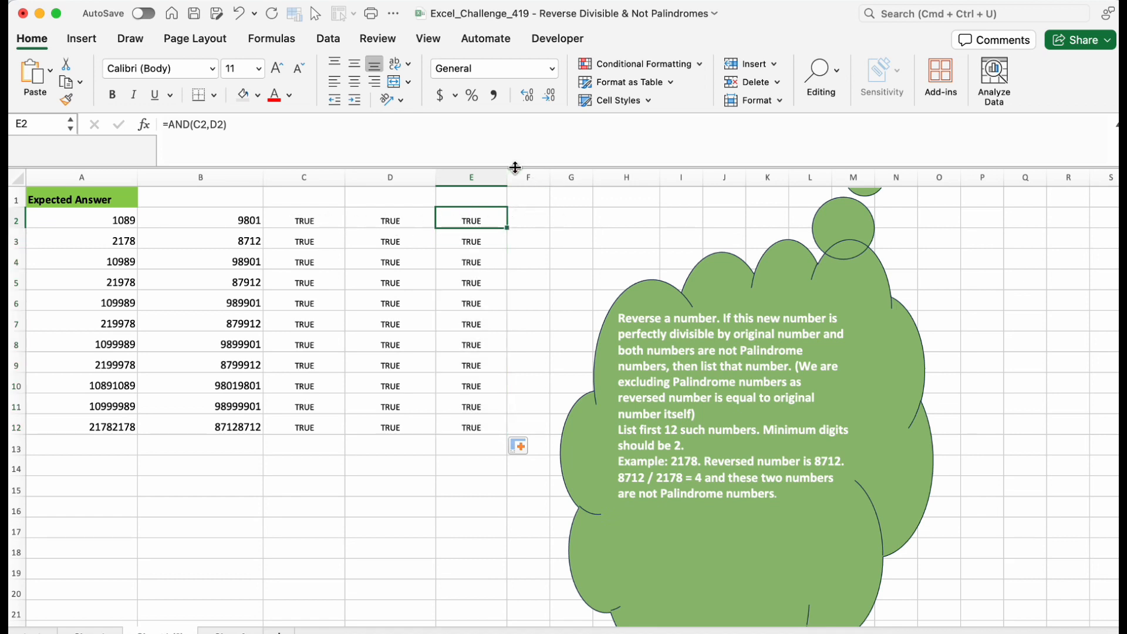
pyautogui.moveTo(841, 274); pyautogui.dragTo(1116, 317)
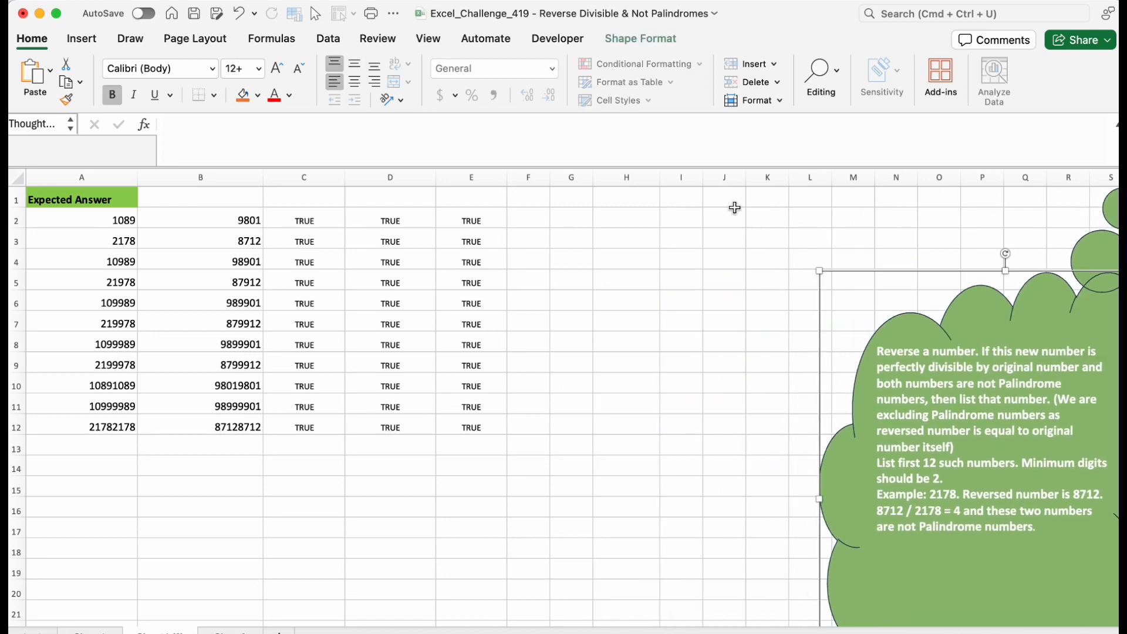
pyautogui.moveTo(541, 177); pyautogui.dragTo(644, 177)
# Enter =FILTER(A2:A12,E2:E12) in F2 to list the numbers meeting both conditions.
pyautogui.click(569, 217)
pyautogui.write('=')
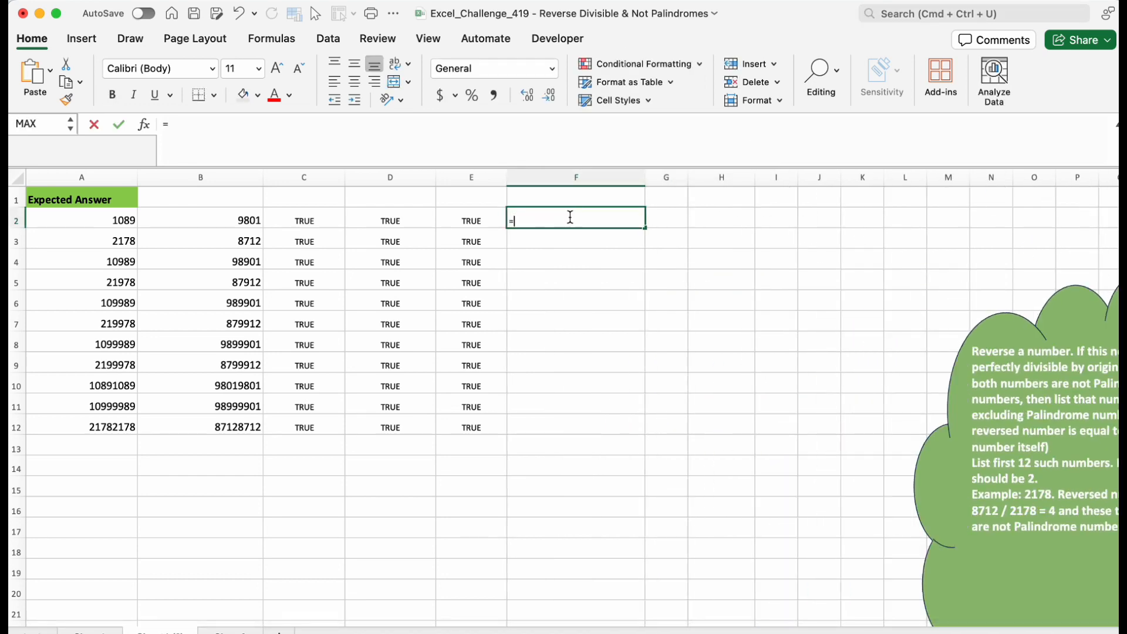
pyautogui.write('fil')
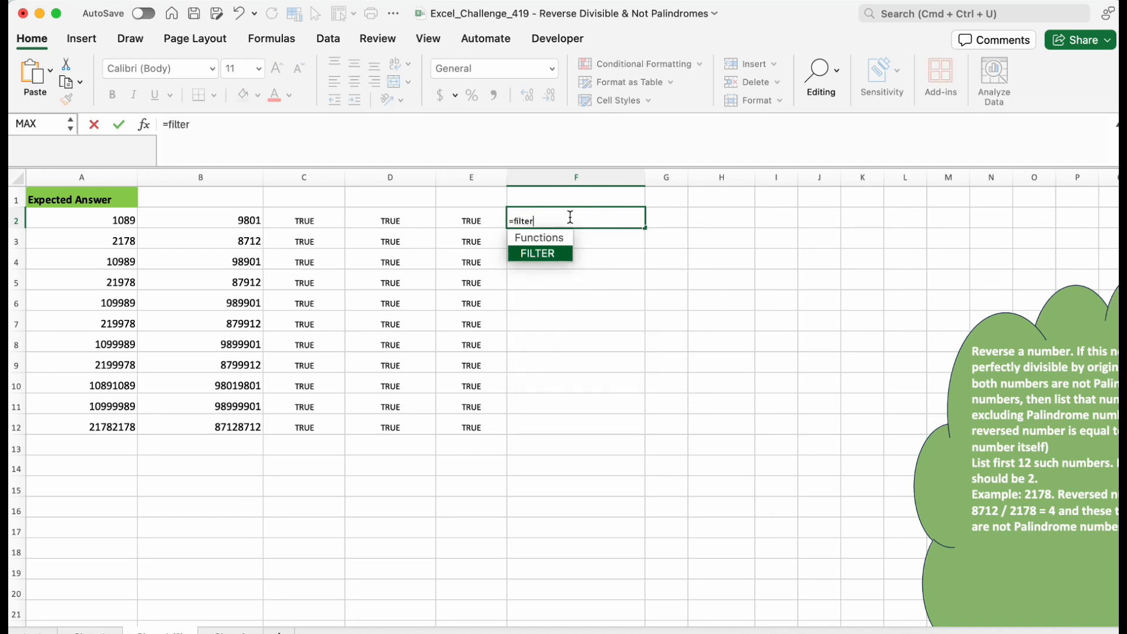
pyautogui.write('ter')
pyautogui.press('Tab')
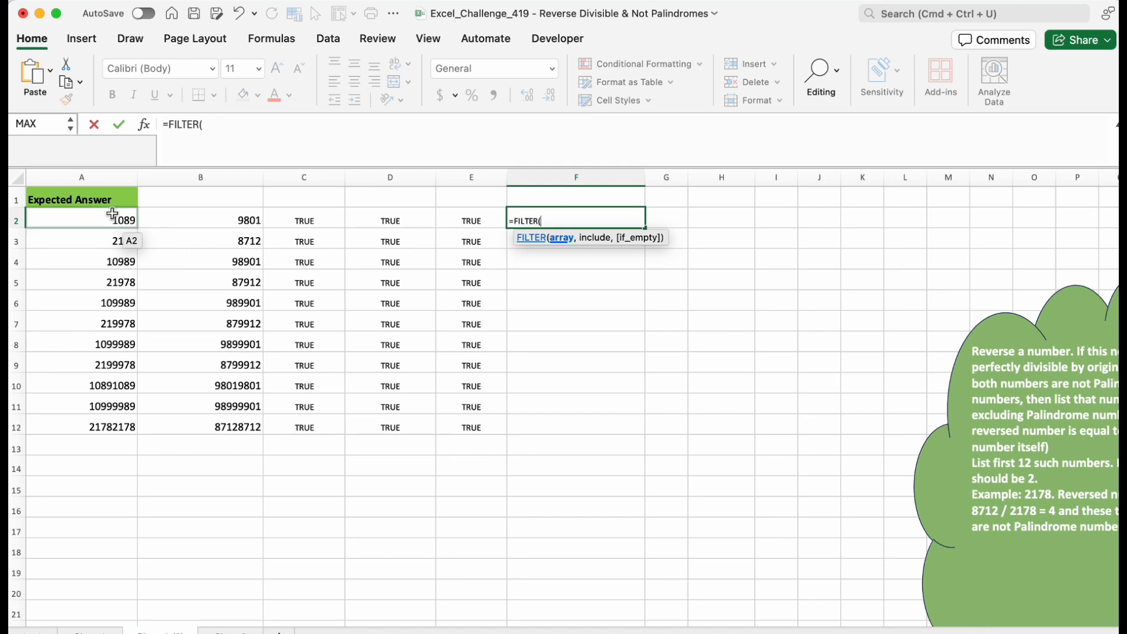
pyautogui.moveTo(112, 214); pyautogui.dragTo(114, 426)
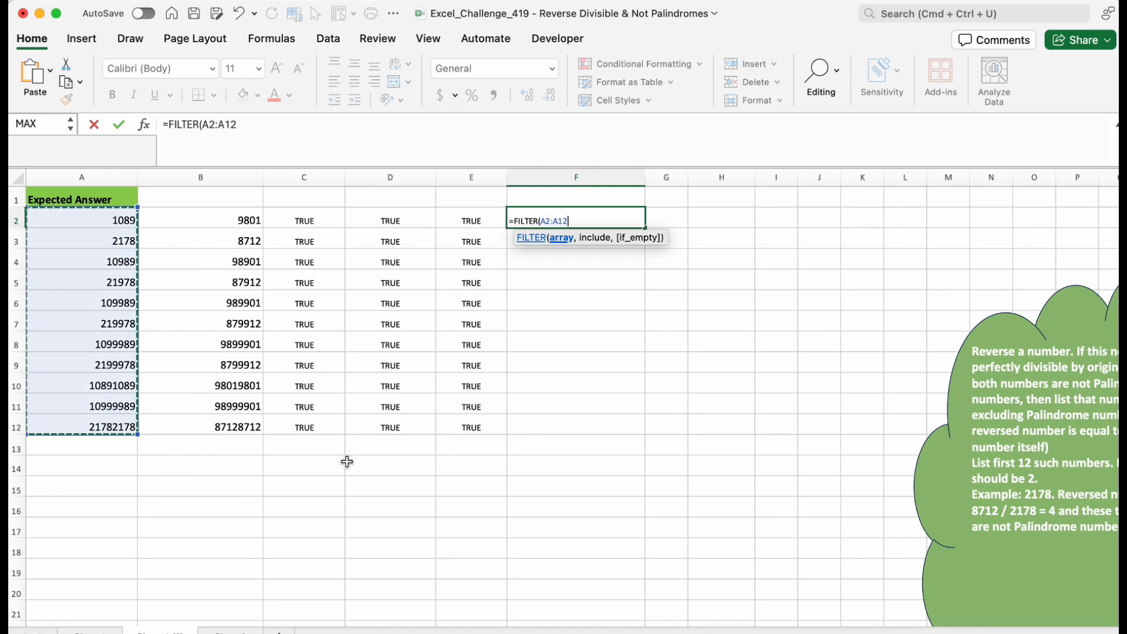
pyautogui.write(',')
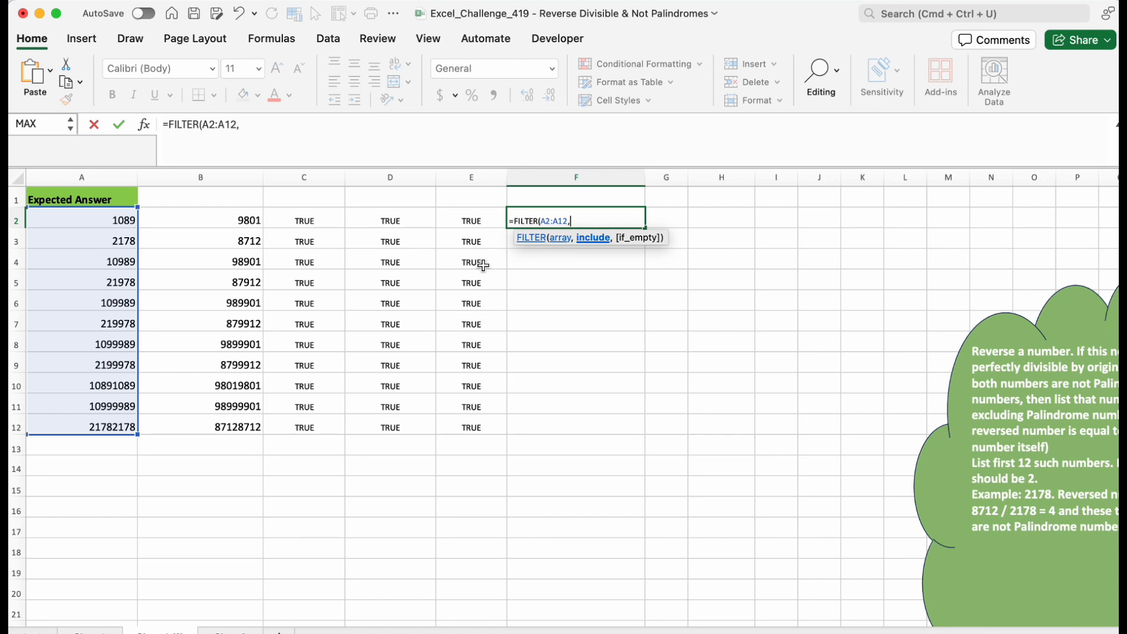
pyautogui.moveTo(485, 219); pyautogui.dragTo(485, 423)
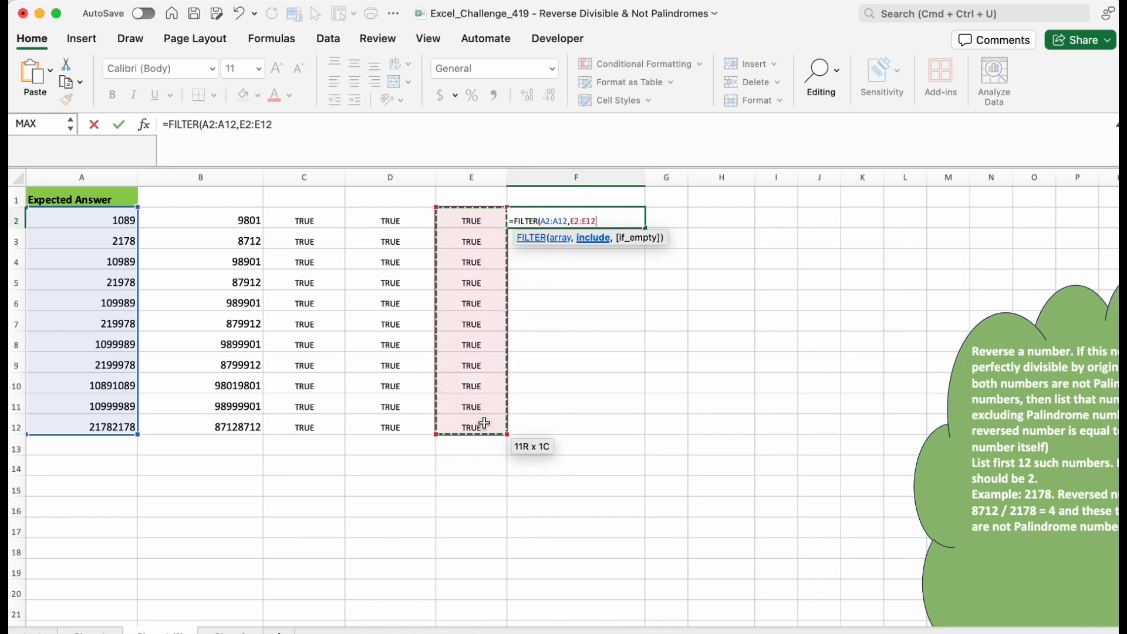
pyautogui.press('Tab')
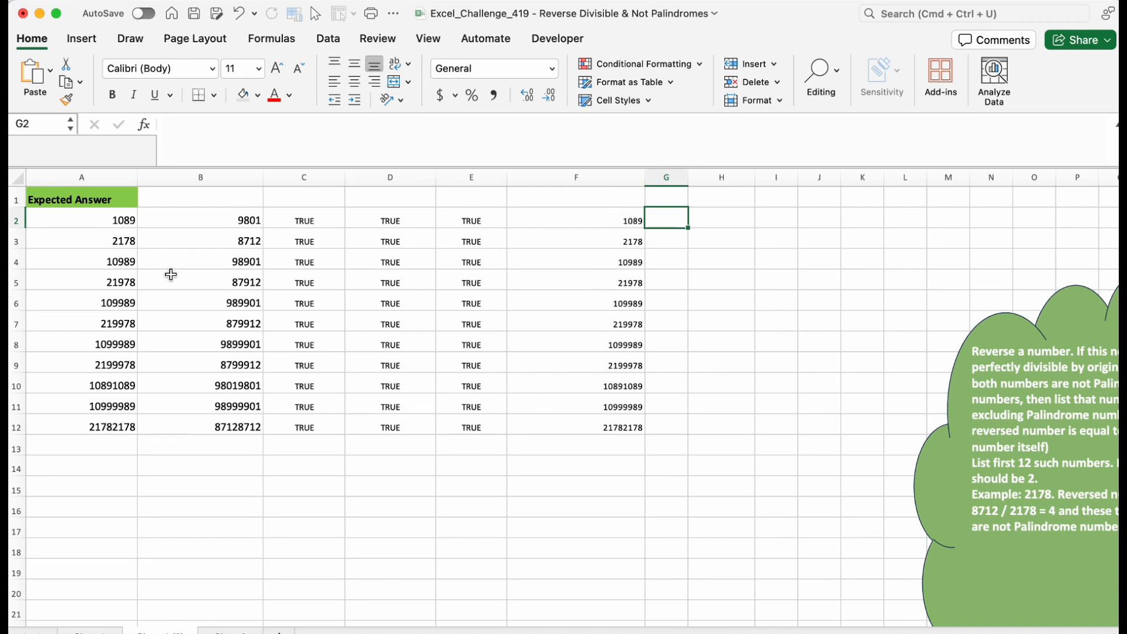
# Try A2 as 1289 to check the FILTER result in column F, then undo it.
pyautogui.click(120, 220)
pyautogui.doubleClick(124, 221)
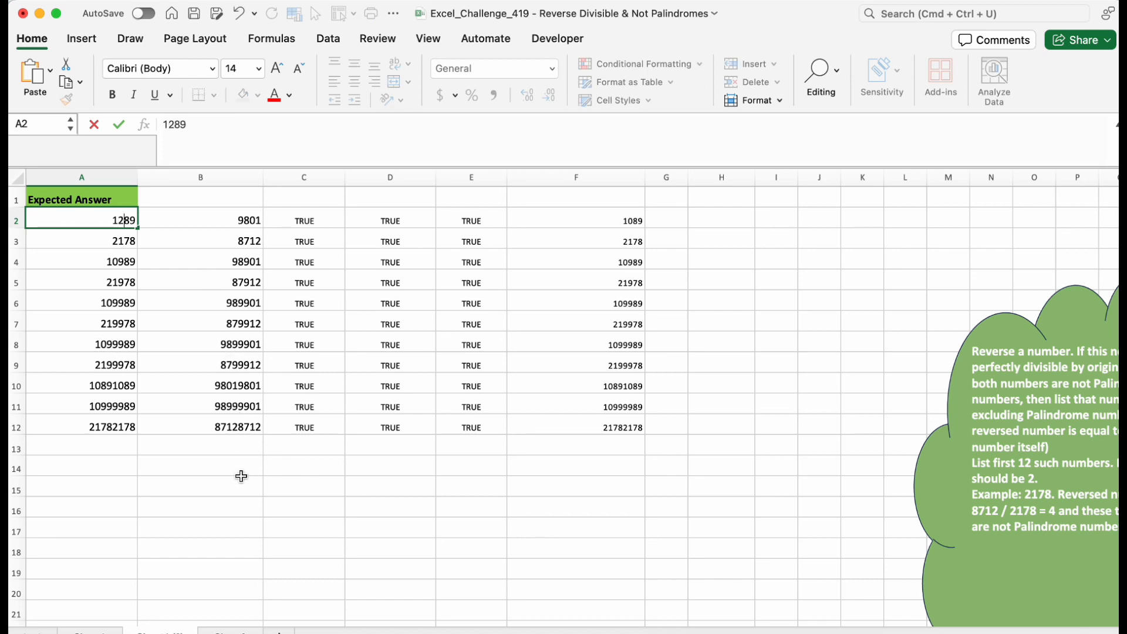
pyautogui.click(355, 479)
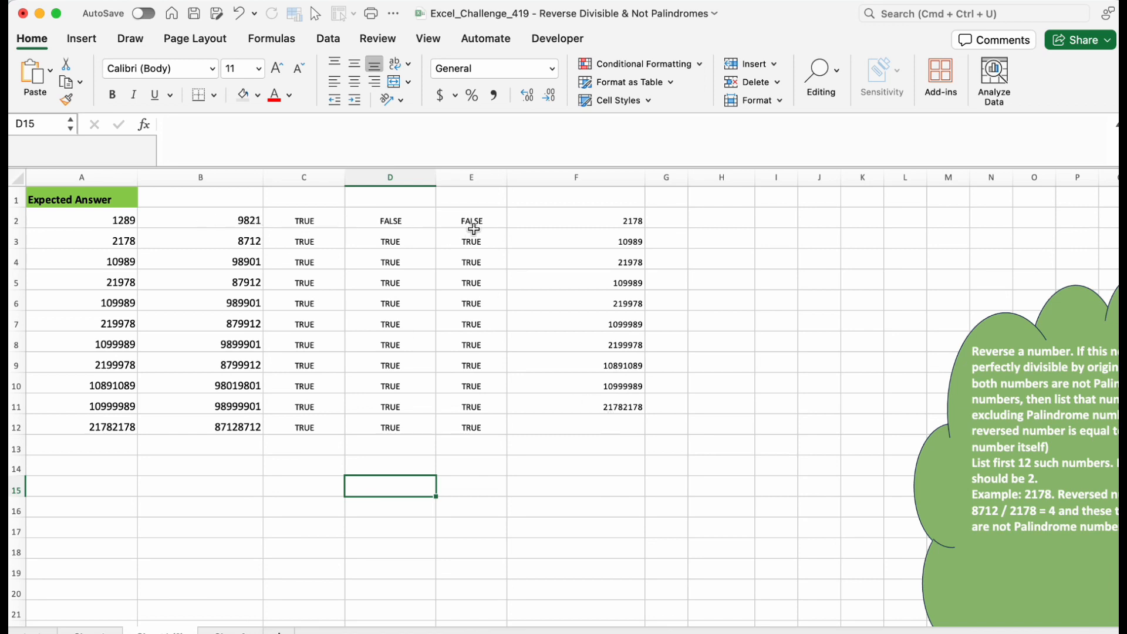
pyautogui.click(253, 223)
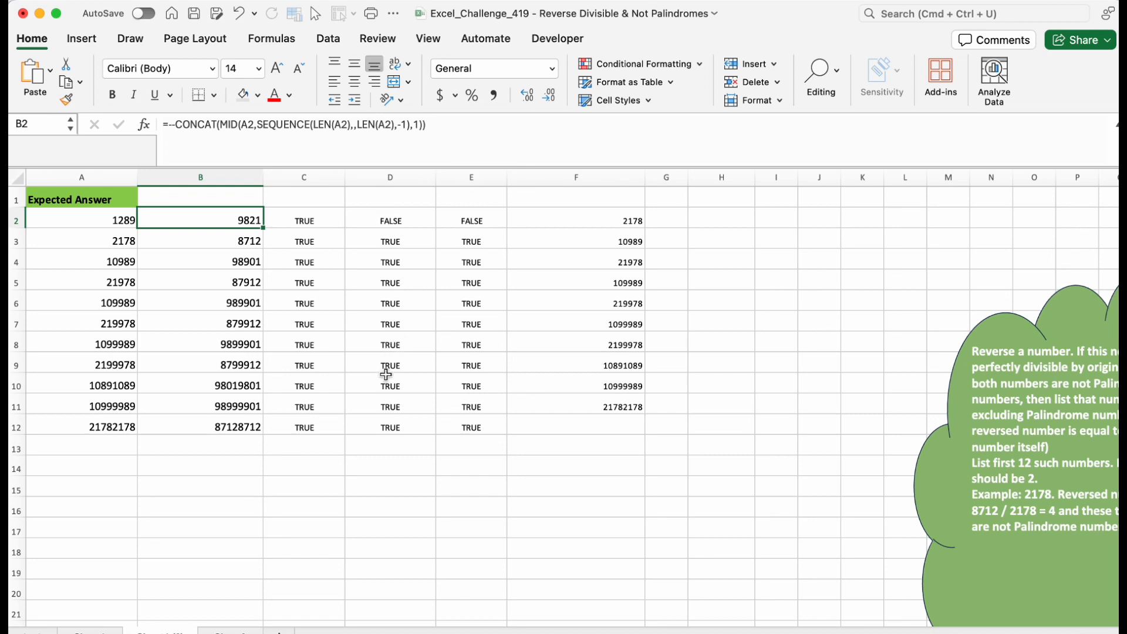
pyautogui.press('super+z')
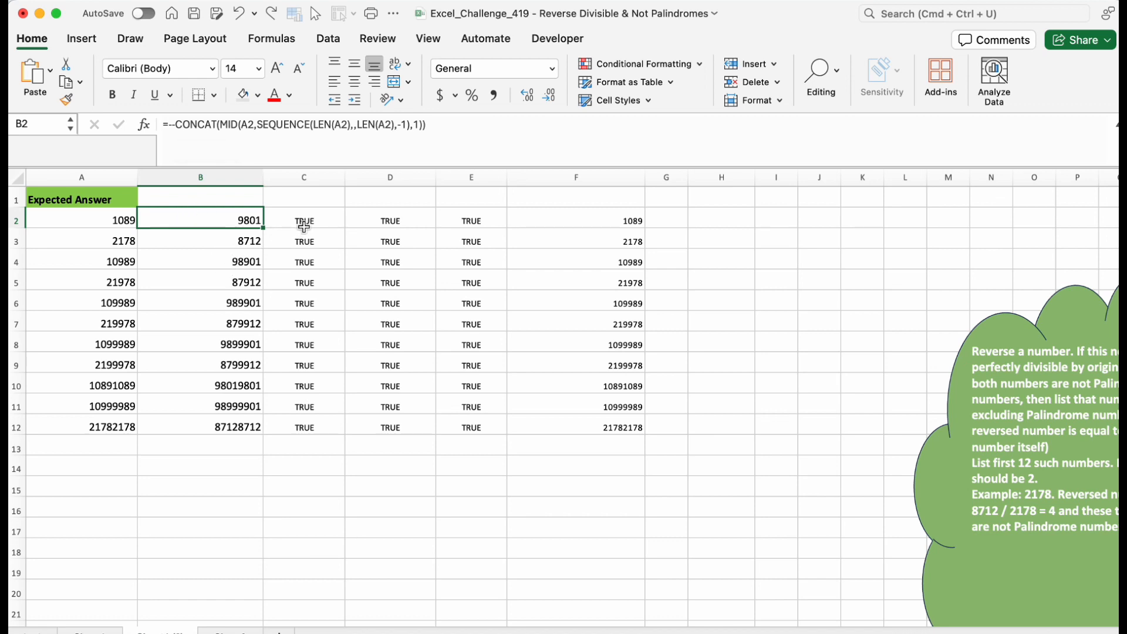
# Clear the helper columns C to F and the reversed-number formulas in B3:B12.
pyautogui.moveTo(305, 222); pyautogui.dragTo(583, 422)
pyautogui.press('Delete')
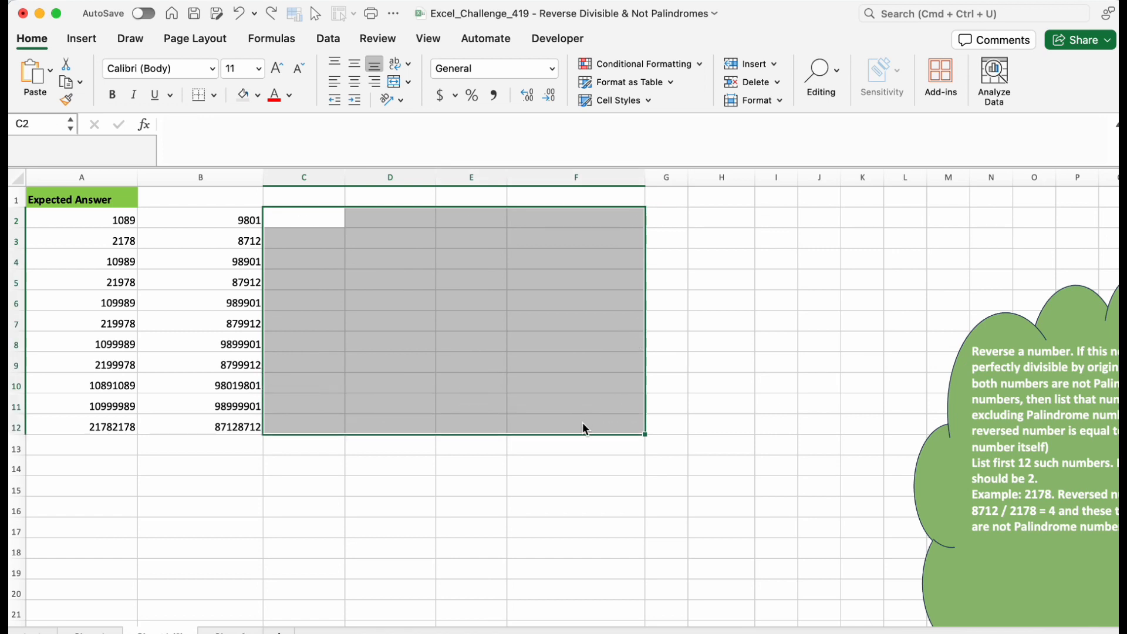
pyautogui.moveTo(244, 241); pyautogui.dragTo(247, 433)
pyautogui.press('Delete')
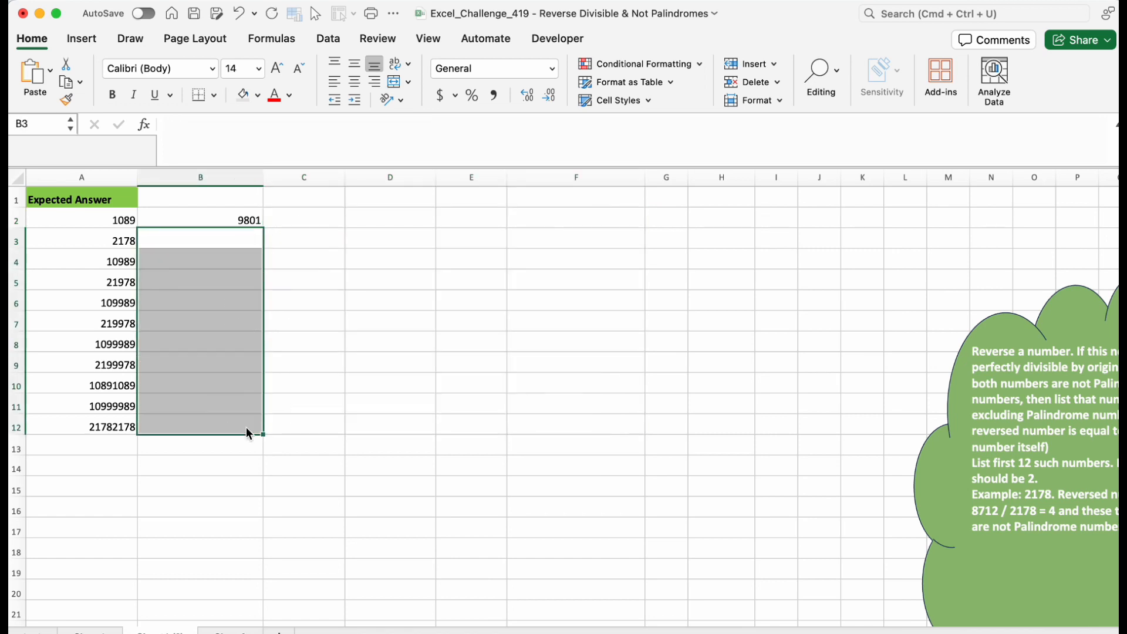
pyautogui.click(246, 220)
pyautogui.click(167, 124)
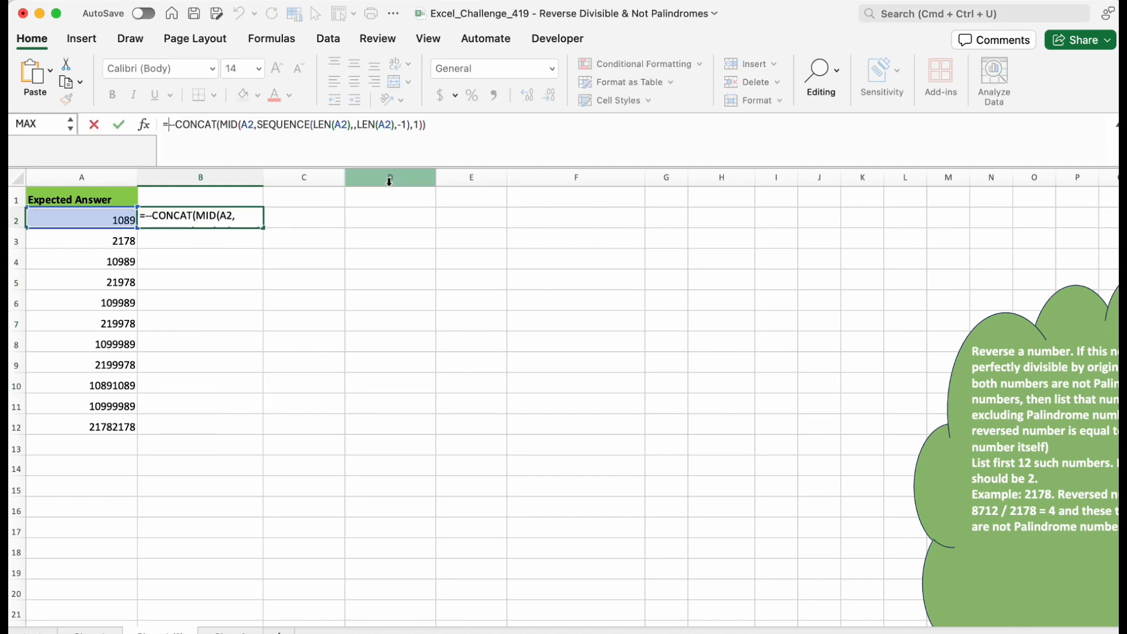
pyautogui.click(236, 323)
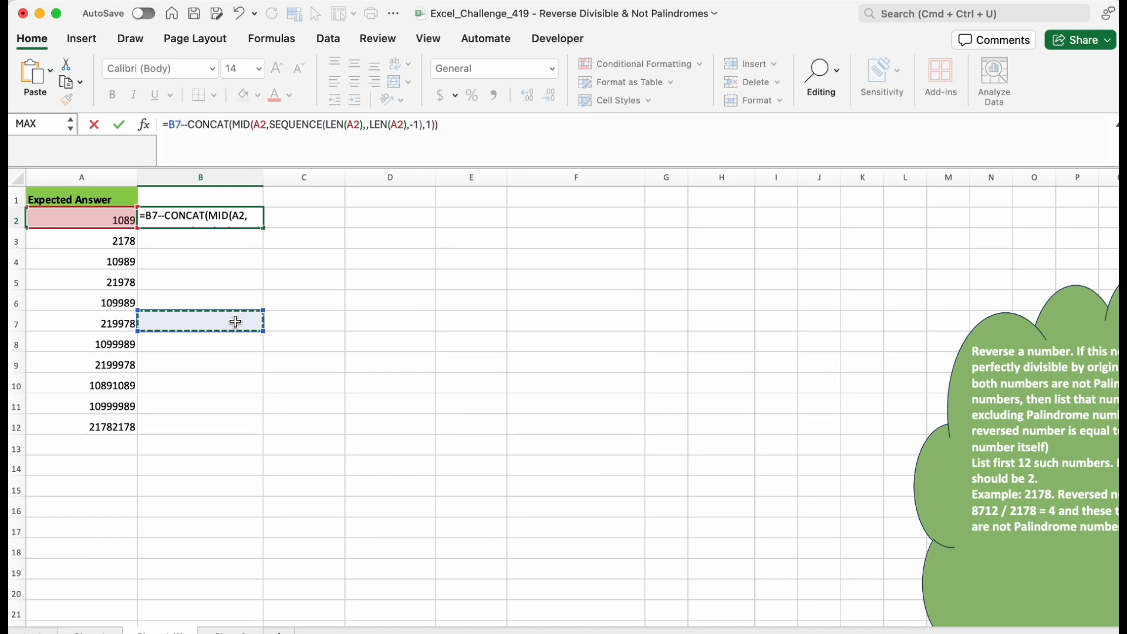
pyautogui.press('Escape')
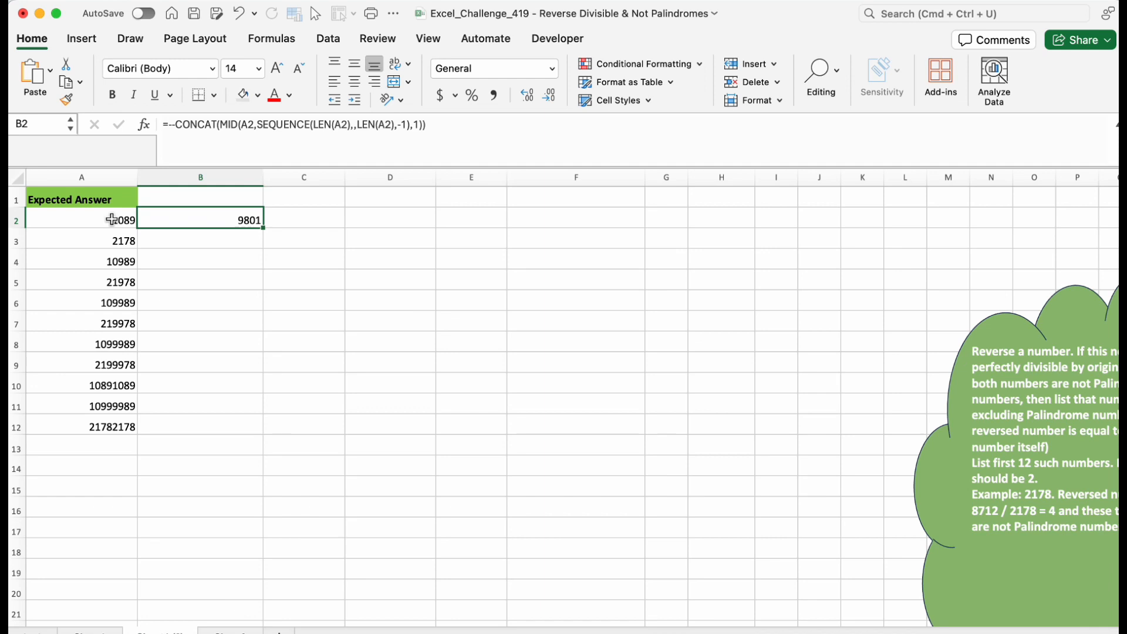
# Wrap B2's reversing formula in LET, naming the reversed number a and returning a.
pyautogui.click(171, 124)
pyautogui.write('--')
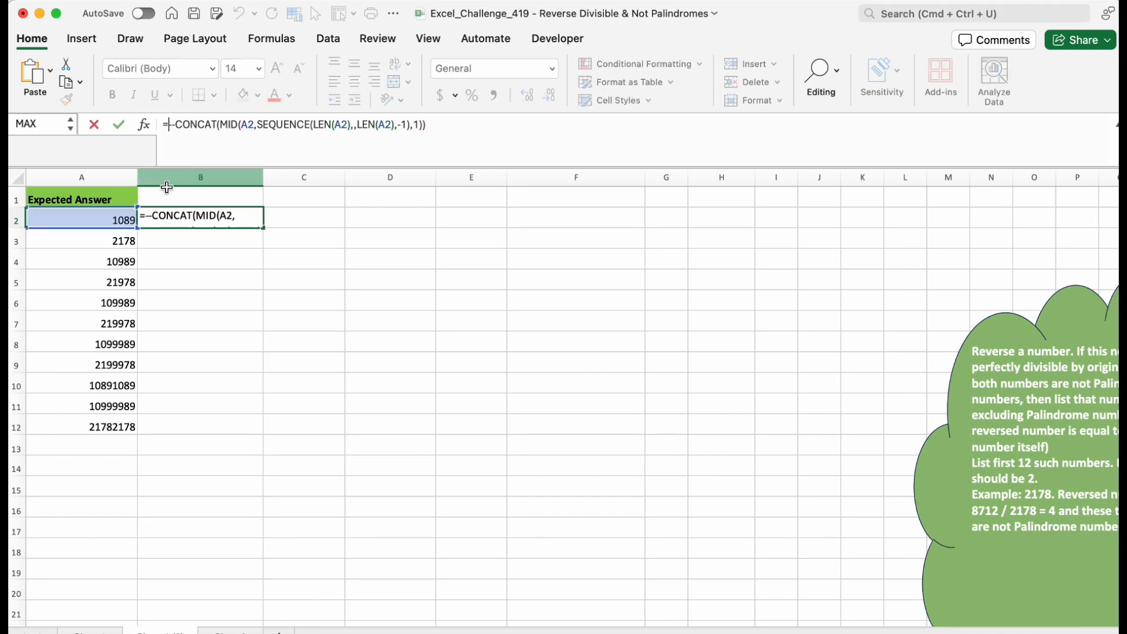
pyautogui.write('LET(')
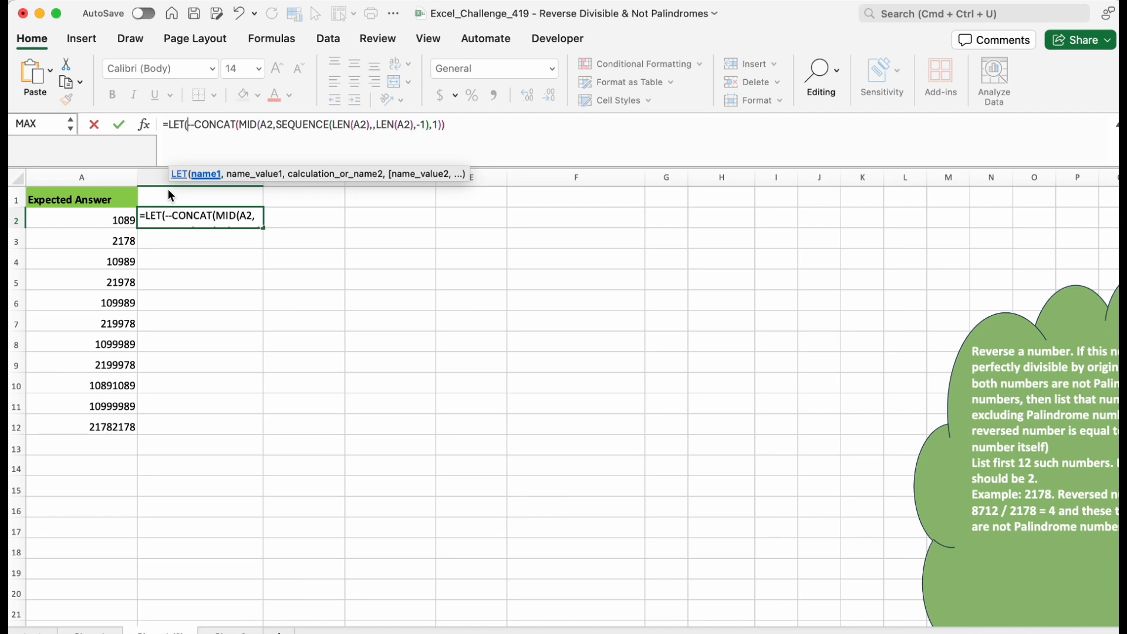
pyautogui.write('a,')
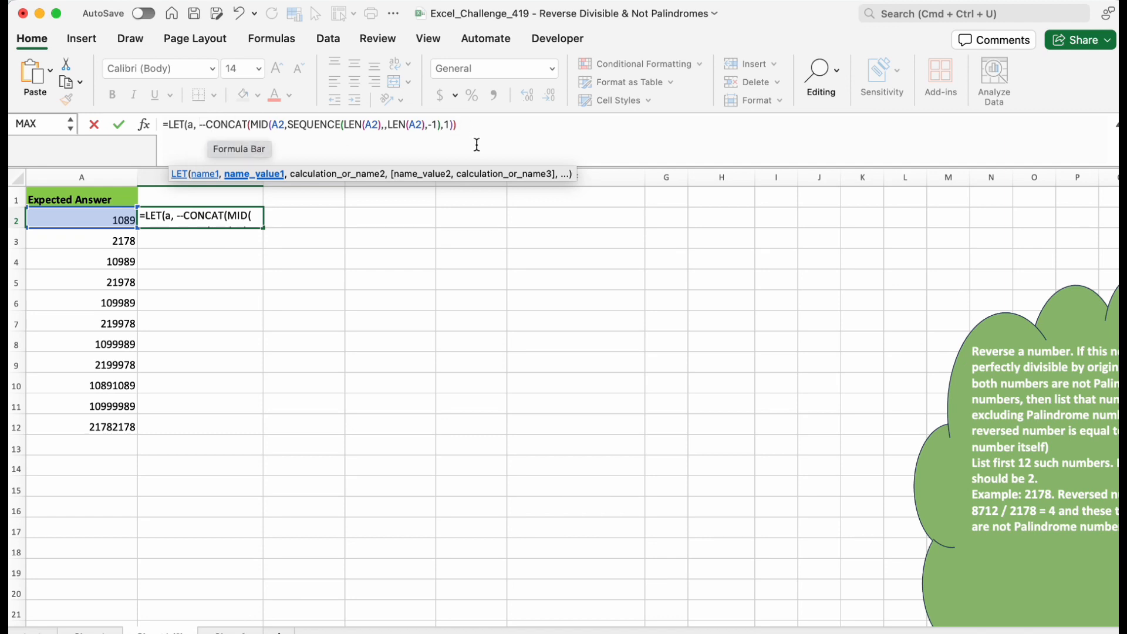
pyautogui.click(464, 131)
pyautogui.write(',')
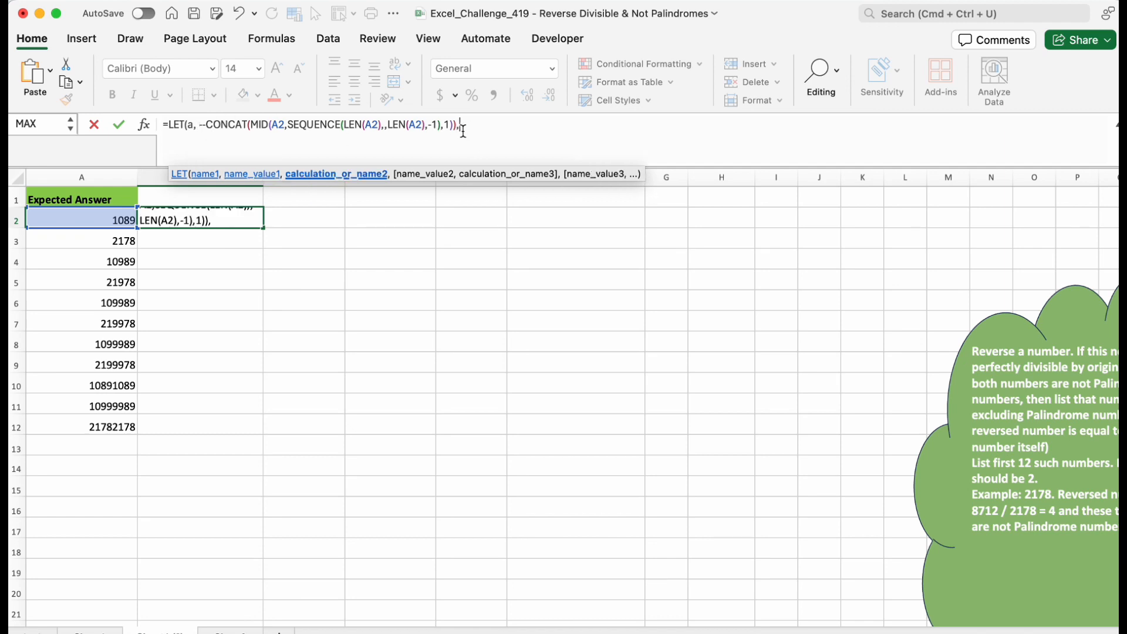
pyautogui.write('a')
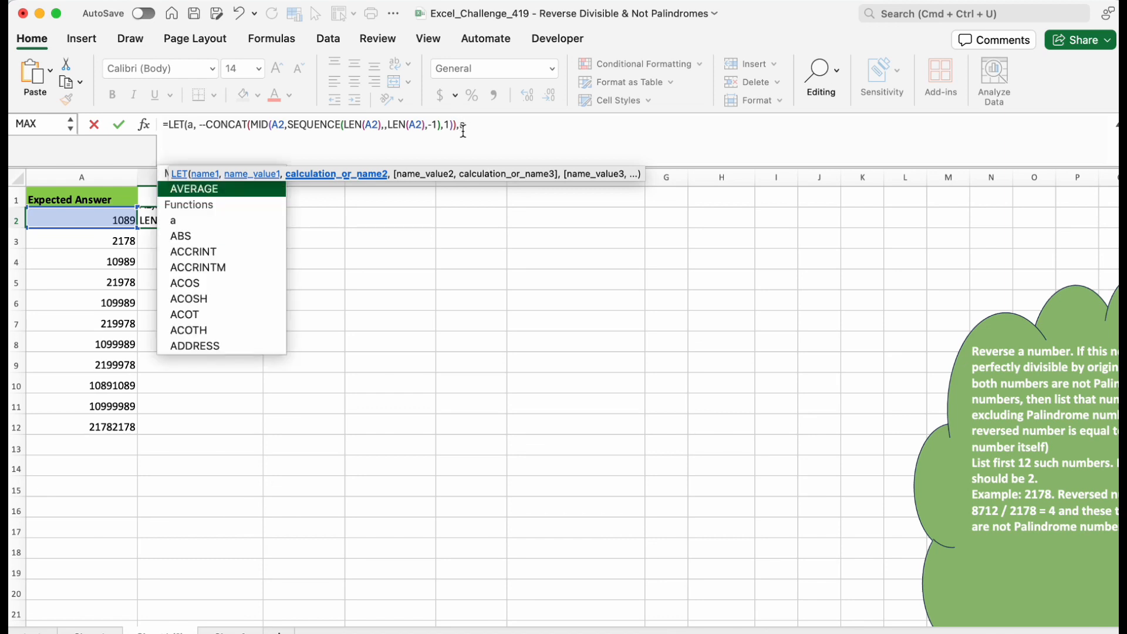
pyautogui.write(')')
pyautogui.press('Return')
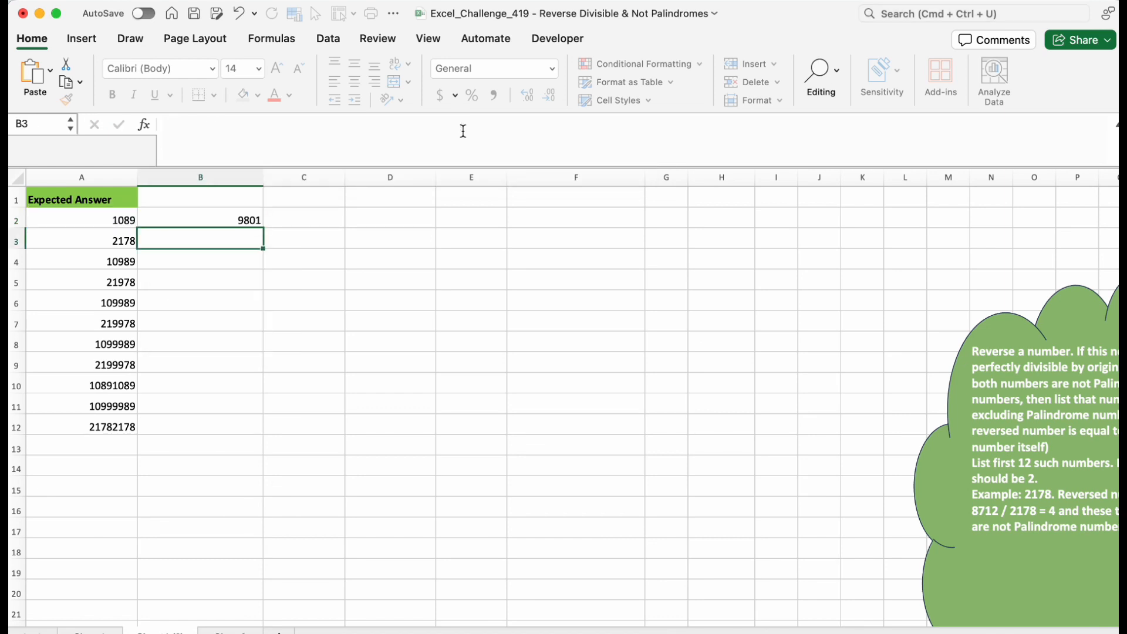
# Change the LET calculation in B2 to a<>A2 to test that the number is not a palindrome.
pyautogui.click(243, 222)
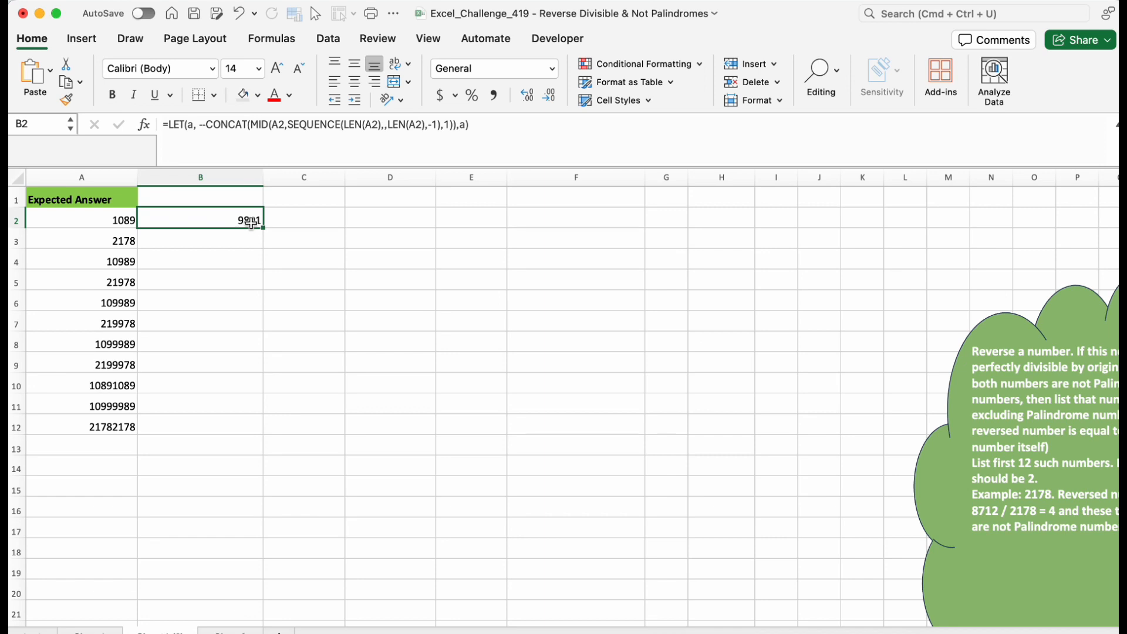
pyautogui.click(464, 125)
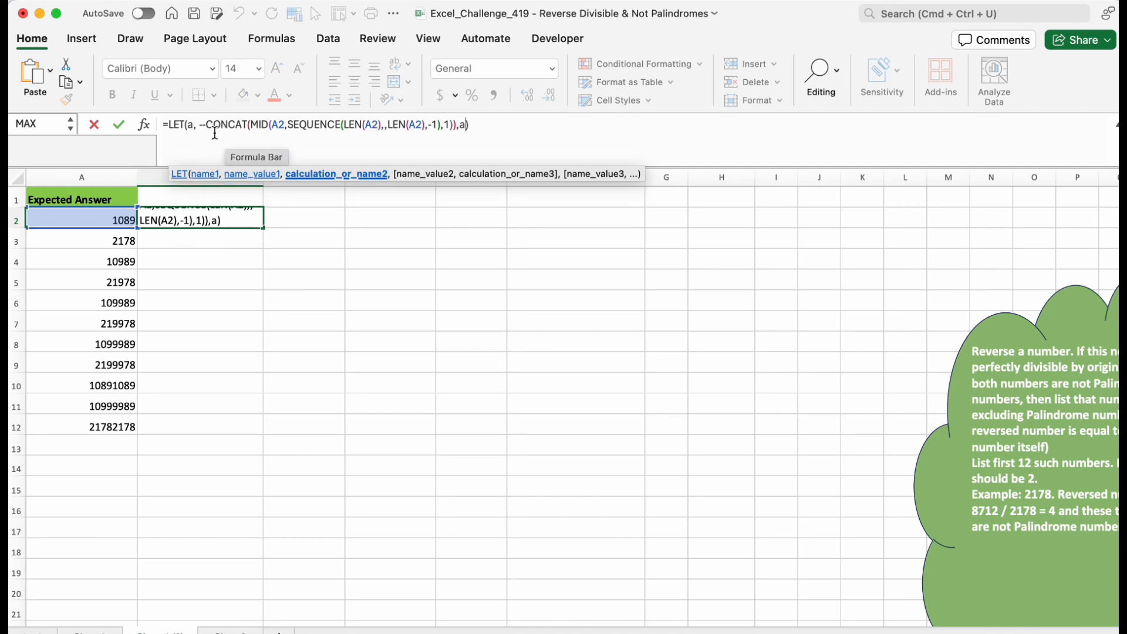
pyautogui.press('BackSpace')
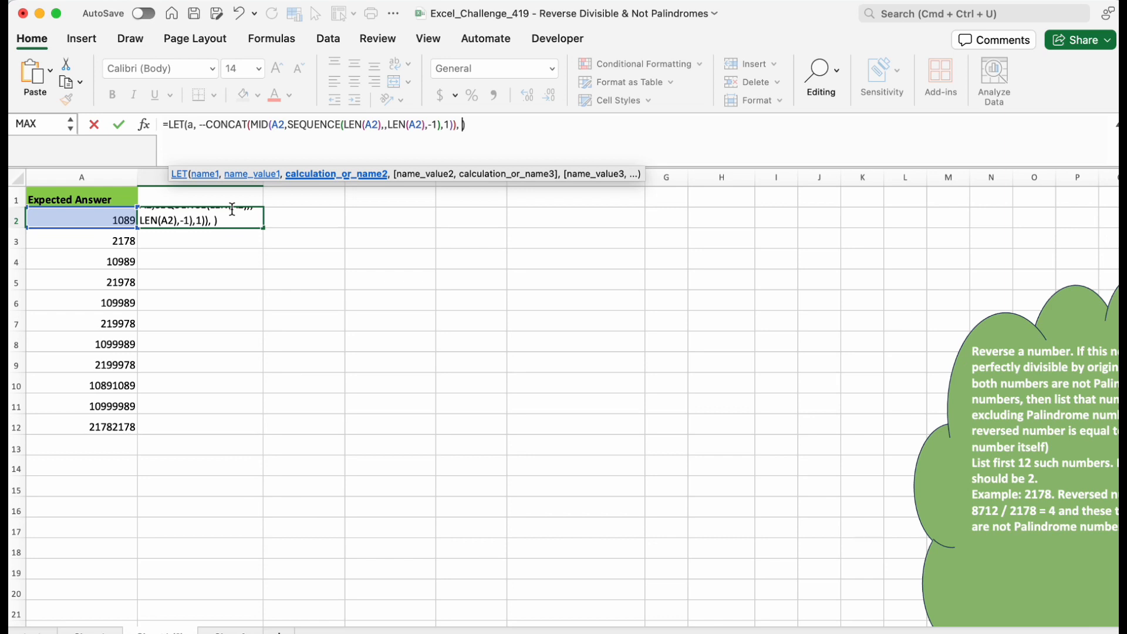
pyautogui.press('Return')
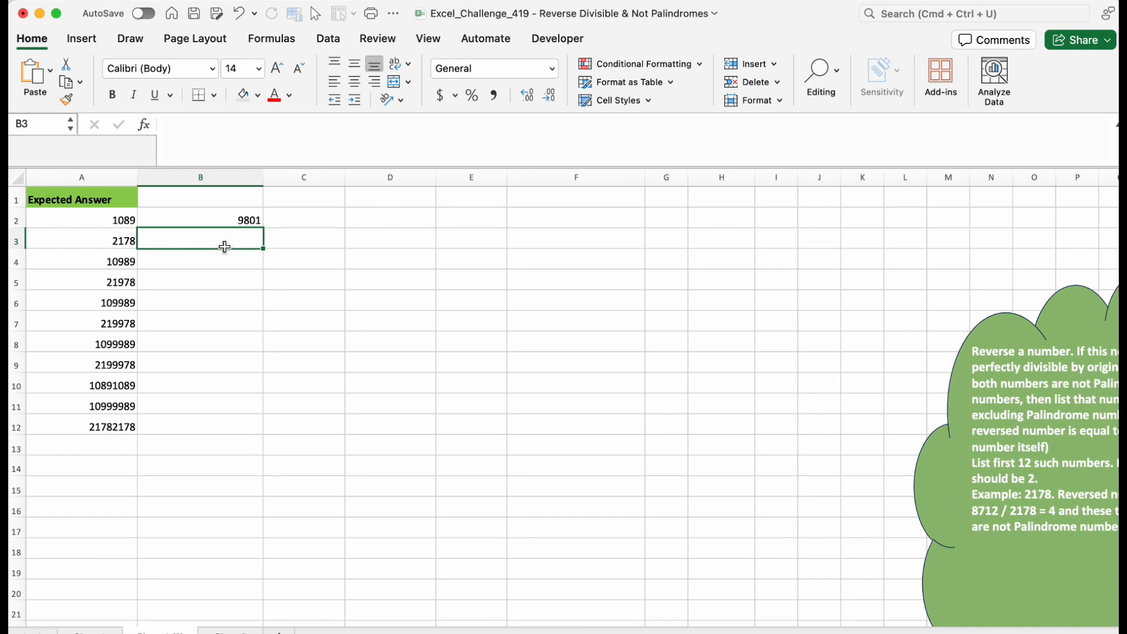
pyautogui.click(238, 217)
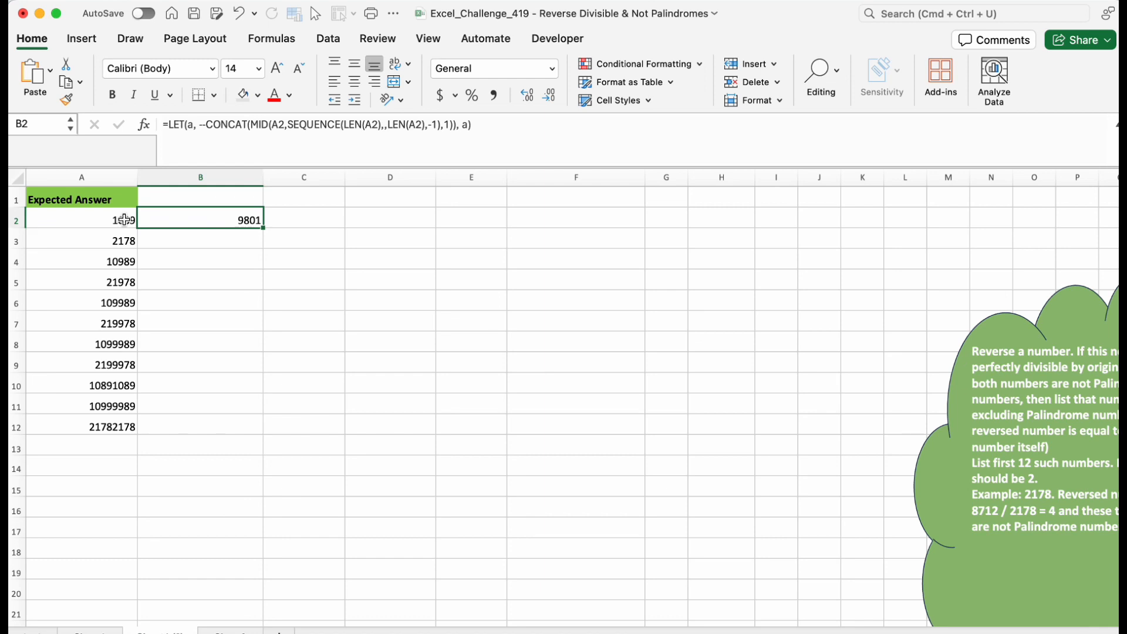
pyautogui.click(468, 125)
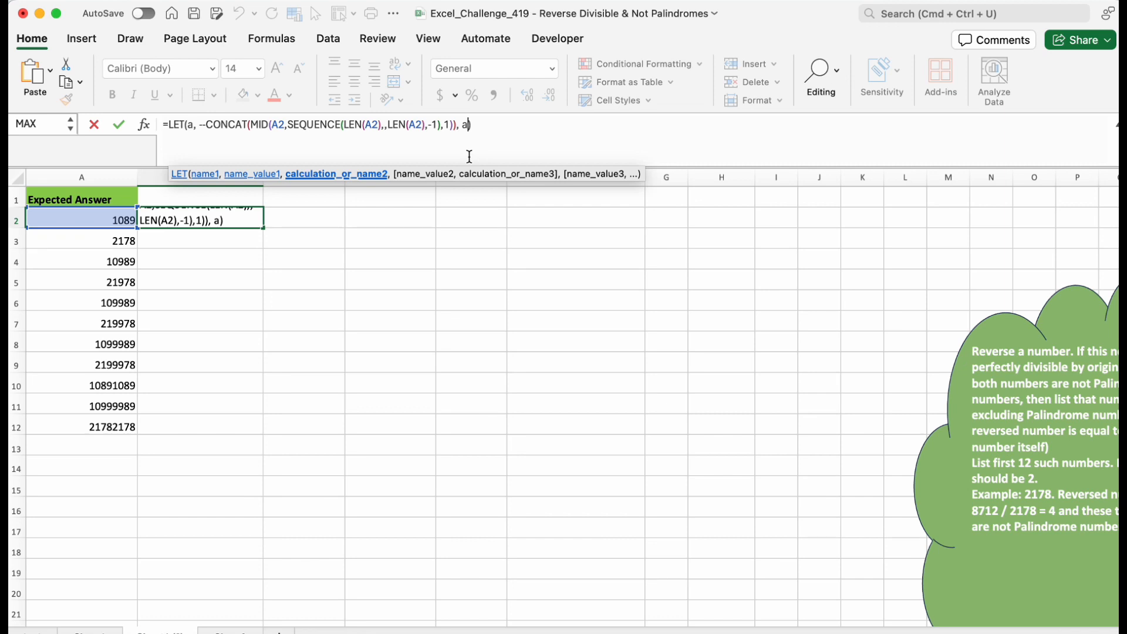
pyautogui.write('<>')
pyautogui.click(121, 219)
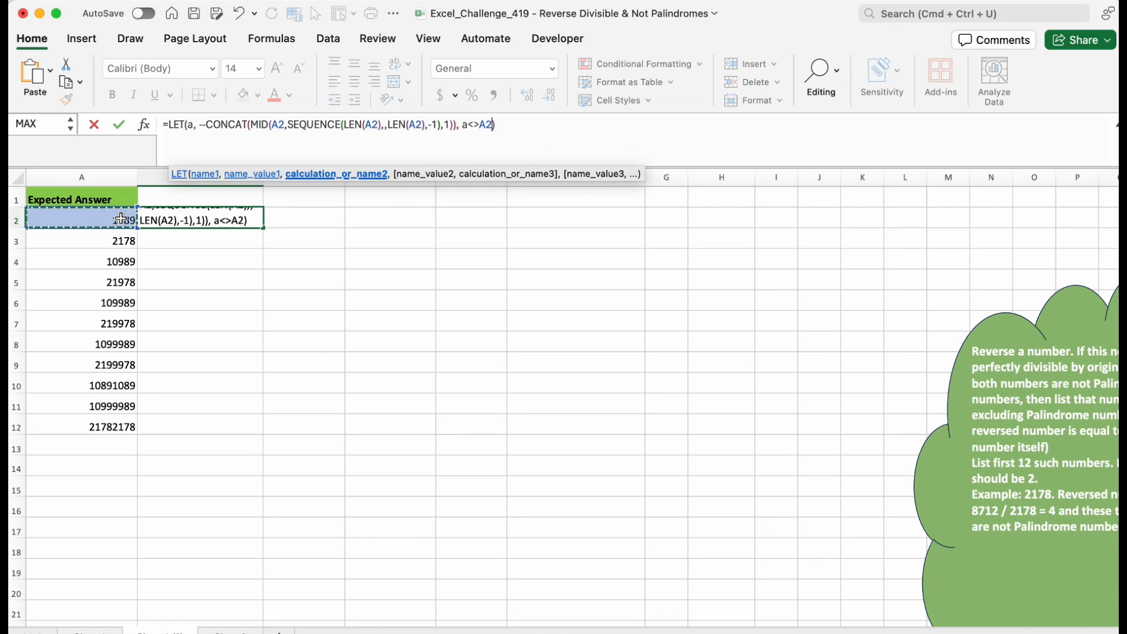
pyautogui.hotkey('ctrl', 'Return')
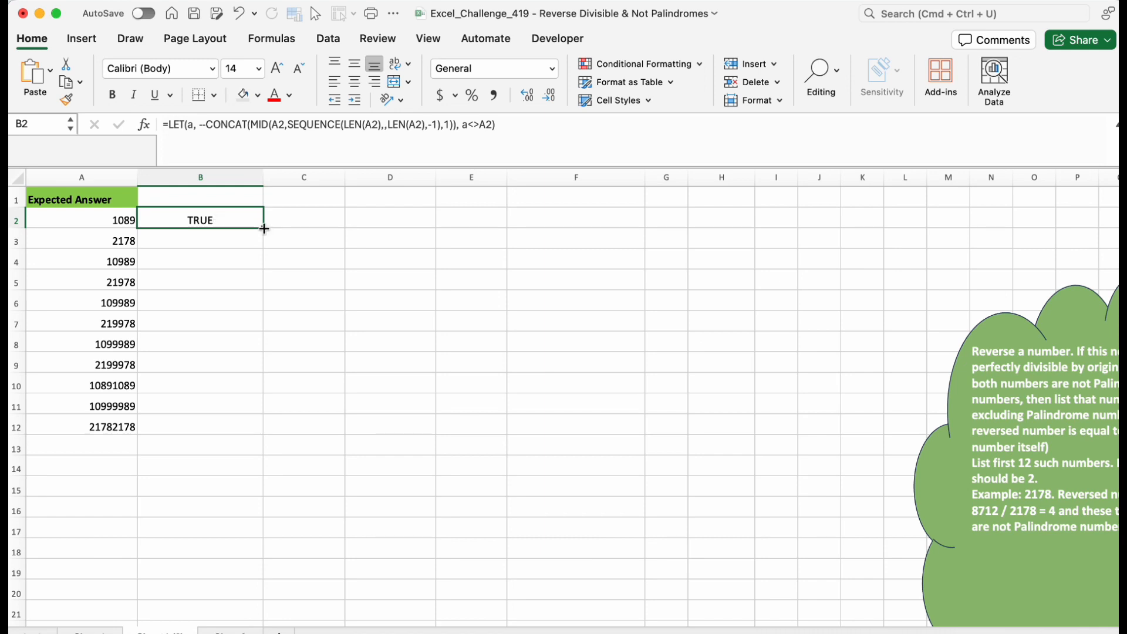
# Fill B2's palindrome test down to B12, then undo the fill.
pyautogui.moveTo(263, 228); pyautogui.dragTo(256, 426)
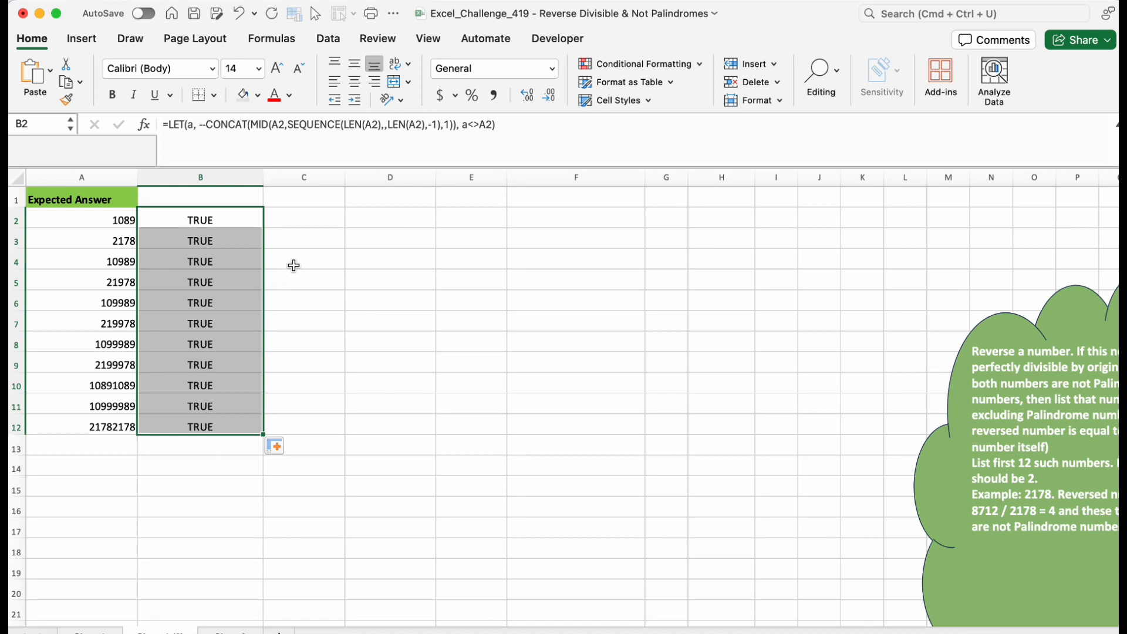
pyautogui.press('super+z')
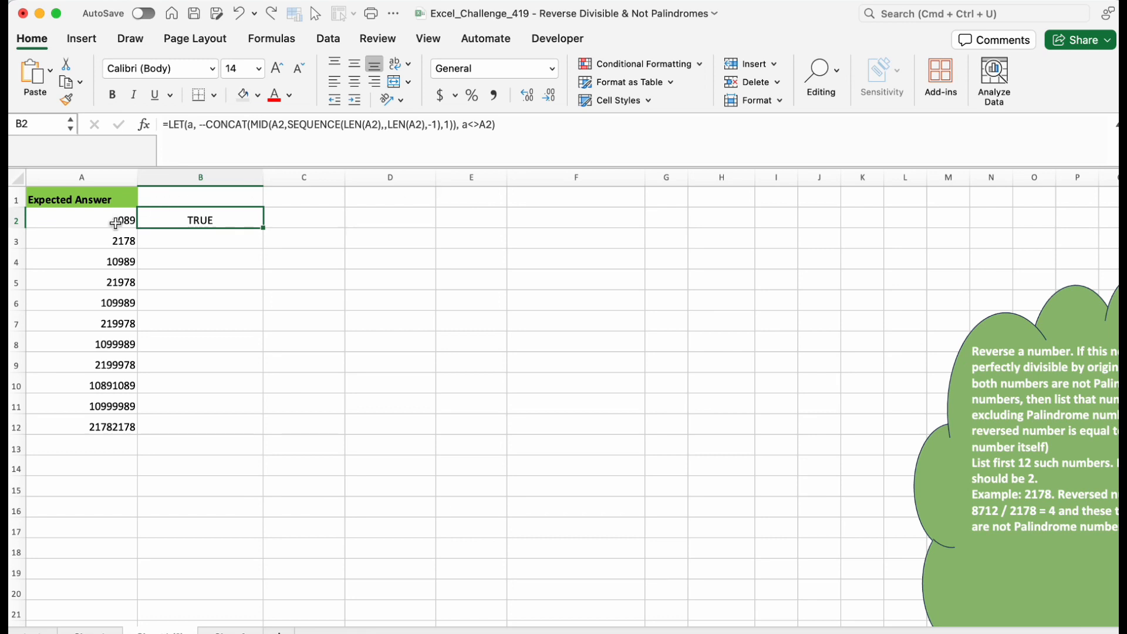
# Change B2's LET calculation to AND(a<>A2, MOD(a,A2)=0) so it also tests that the reversed number divides by the original.
pyautogui.click(467, 128)
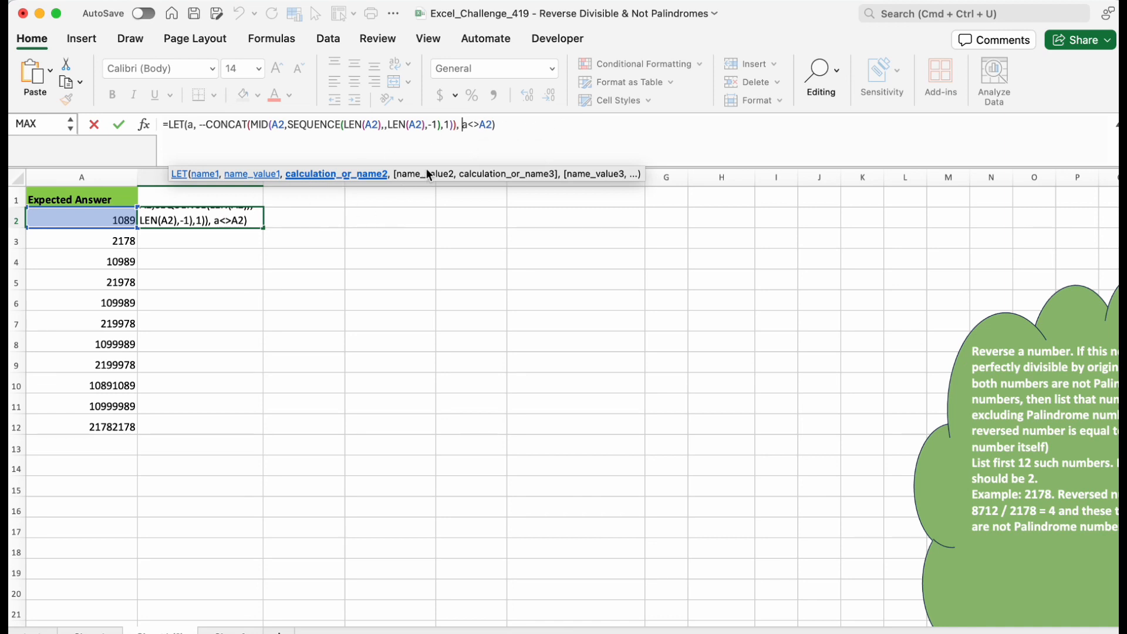
pyautogui.write('and')
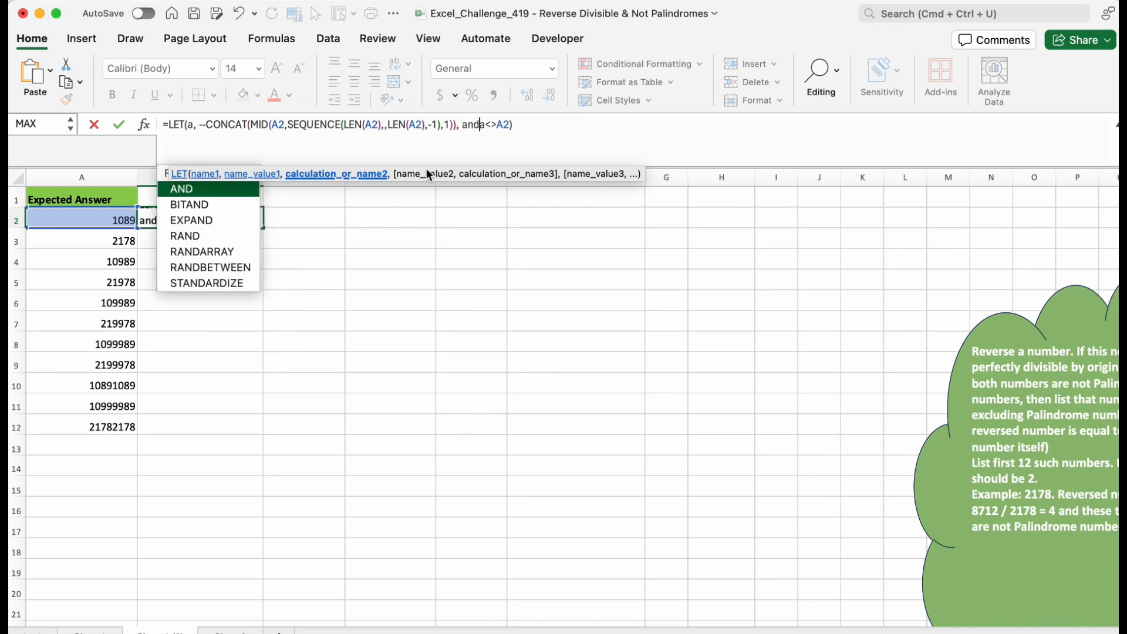
pyautogui.press('Tab')
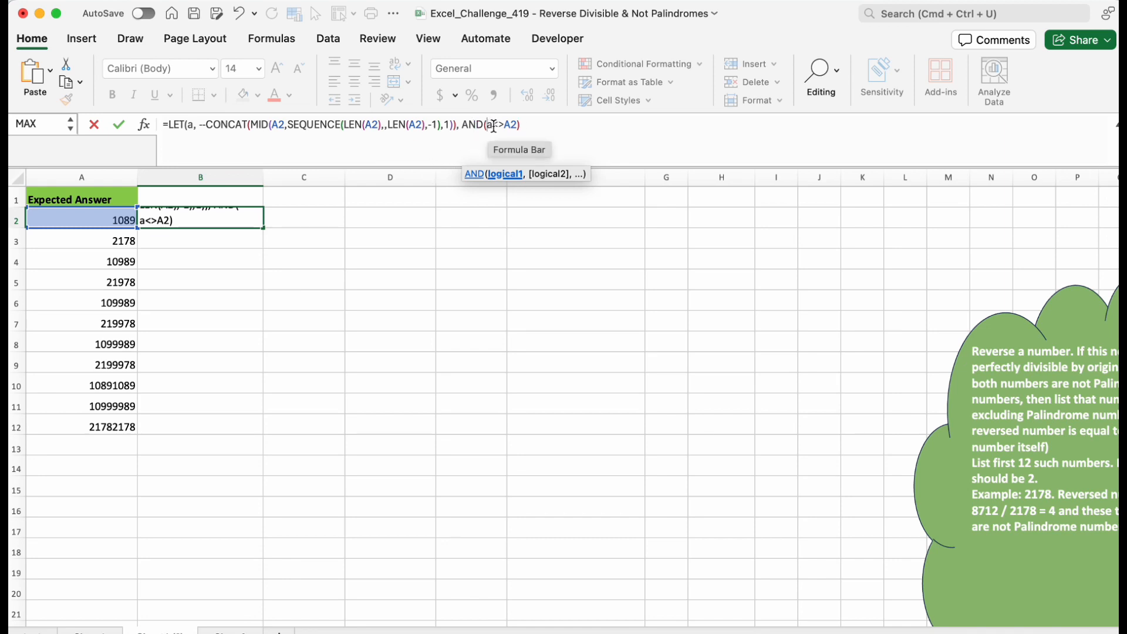
pyautogui.click(519, 126)
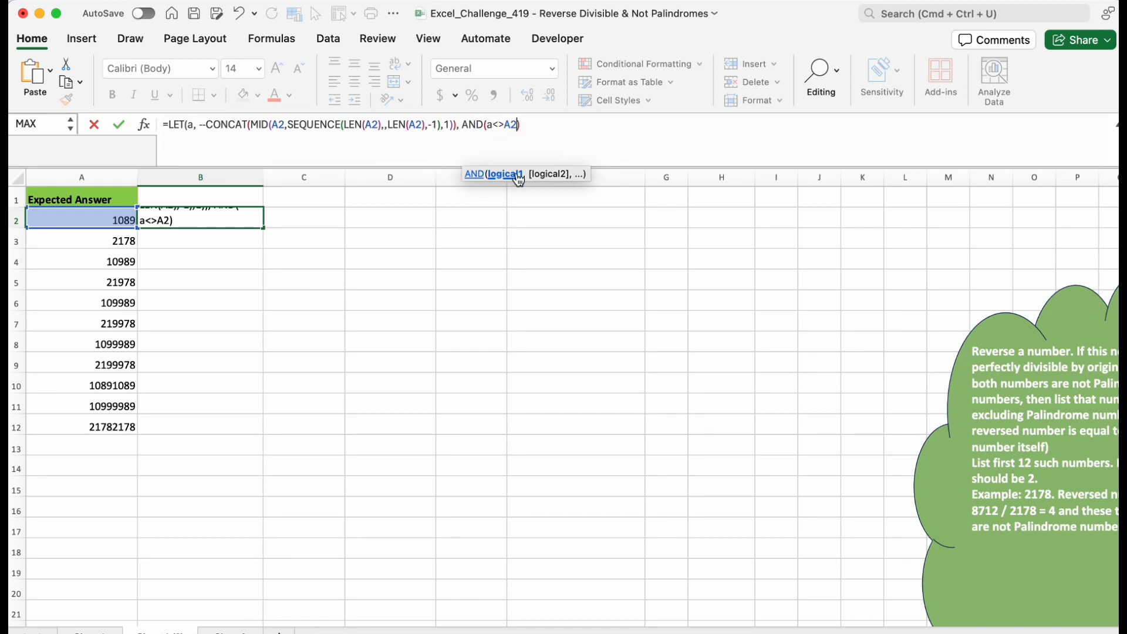
pyautogui.write(', ')
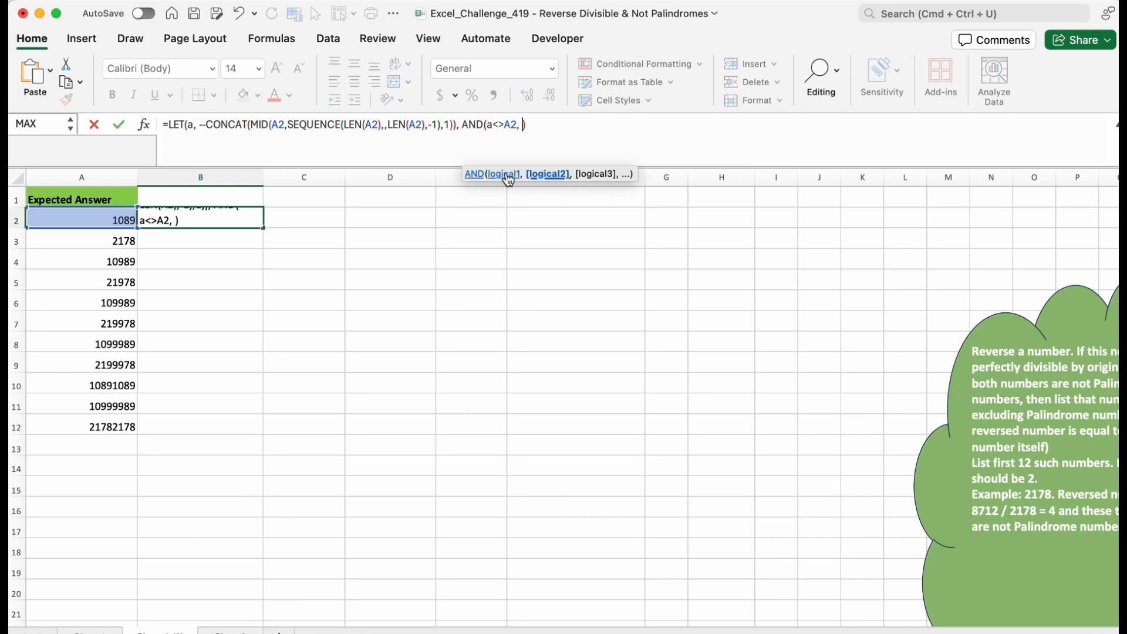
pyautogui.write('mod')
pyautogui.press('Tab')
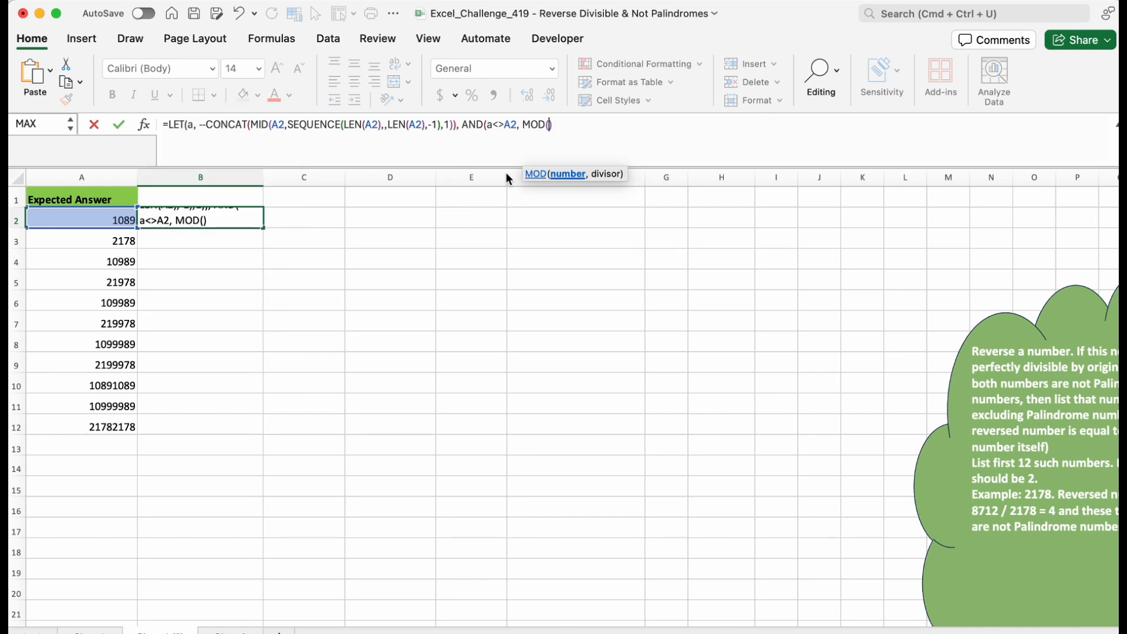
pyautogui.write('a,')
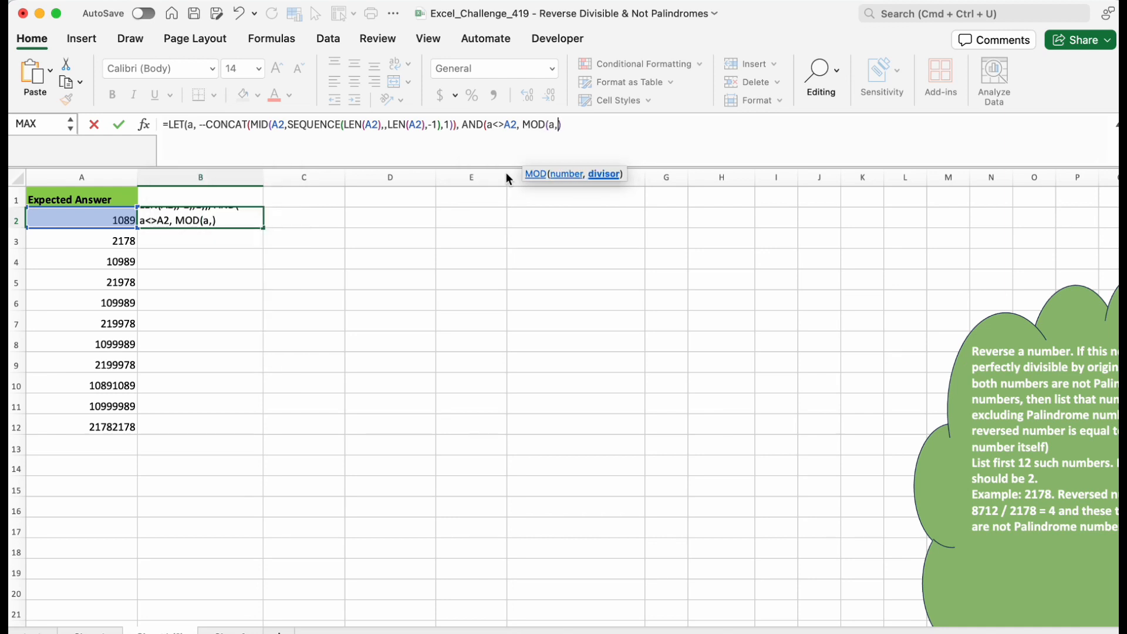
pyautogui.click(118, 225)
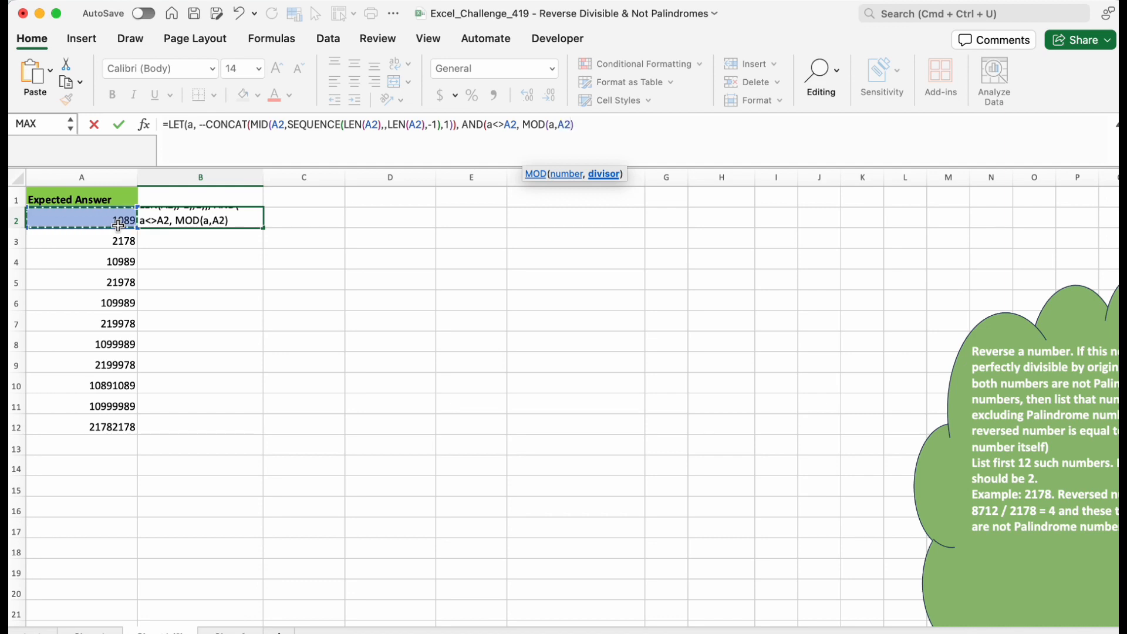
pyautogui.write(')')
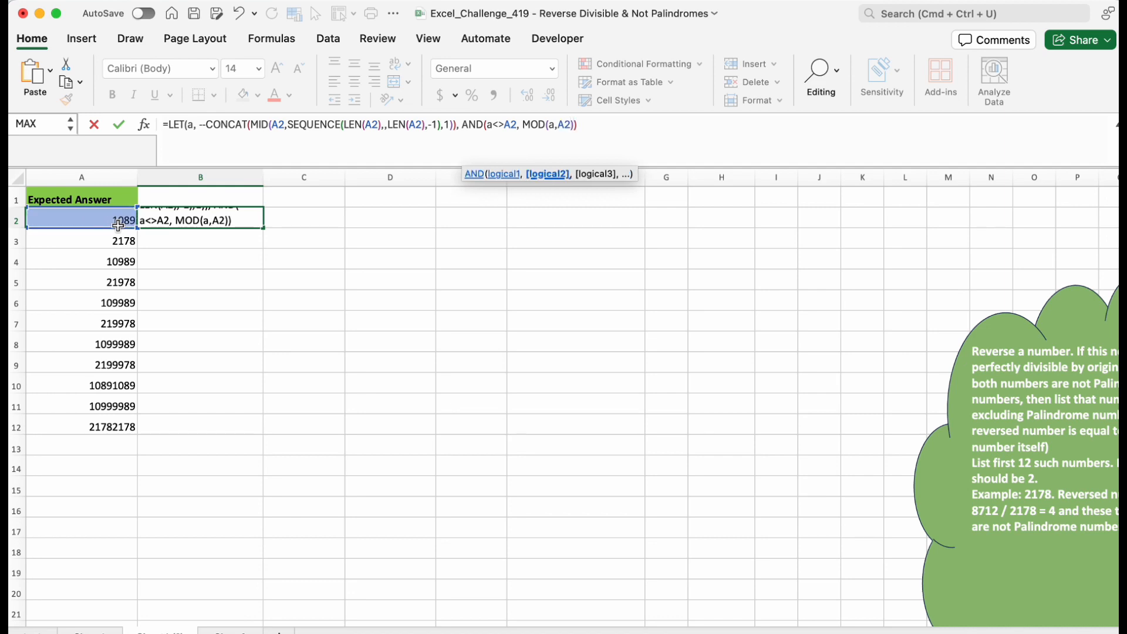
pyautogui.write('=0)')
pyautogui.press('Tab')
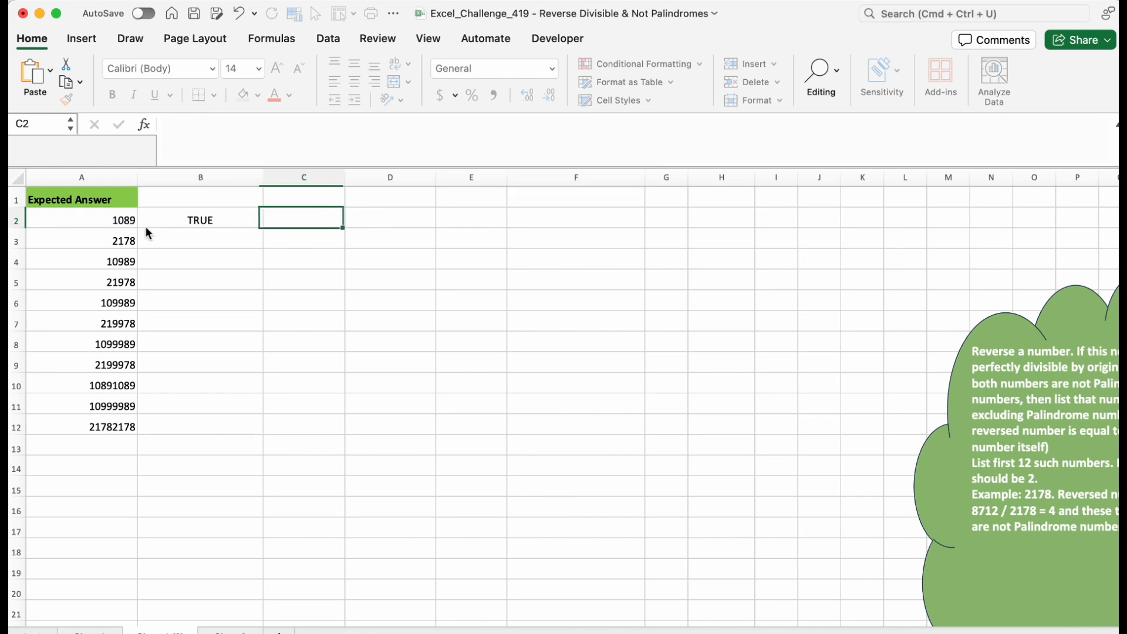
# Fill B2's test down to B12 and temporarily change A2 to 1289 to check the result.
pyautogui.click(187, 218)
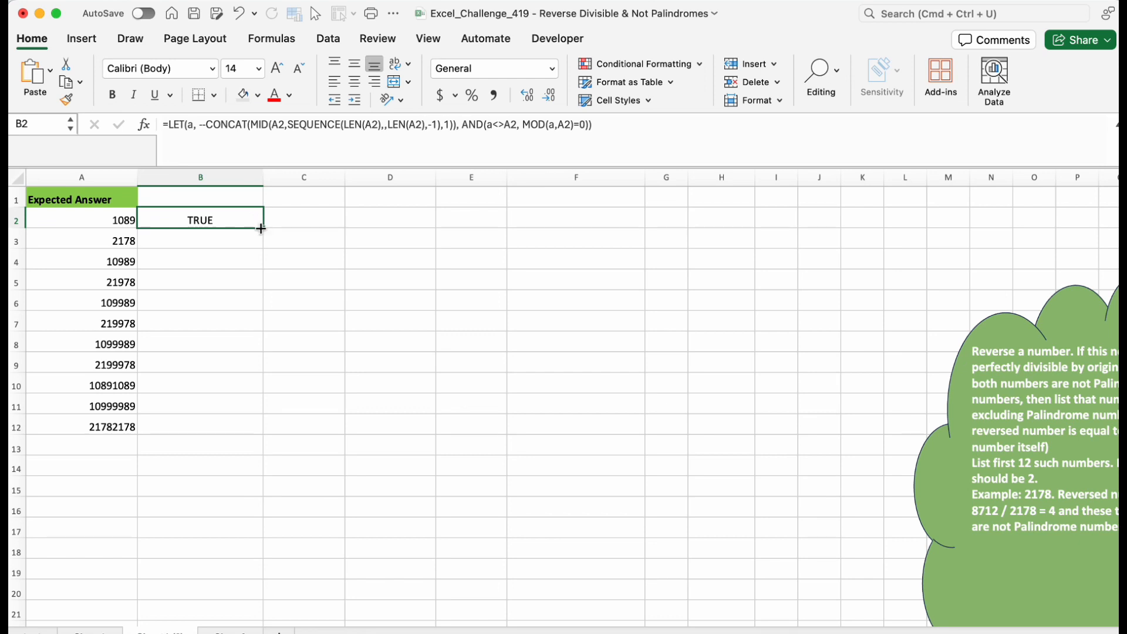
pyautogui.moveTo(261, 228); pyautogui.dragTo(254, 429)
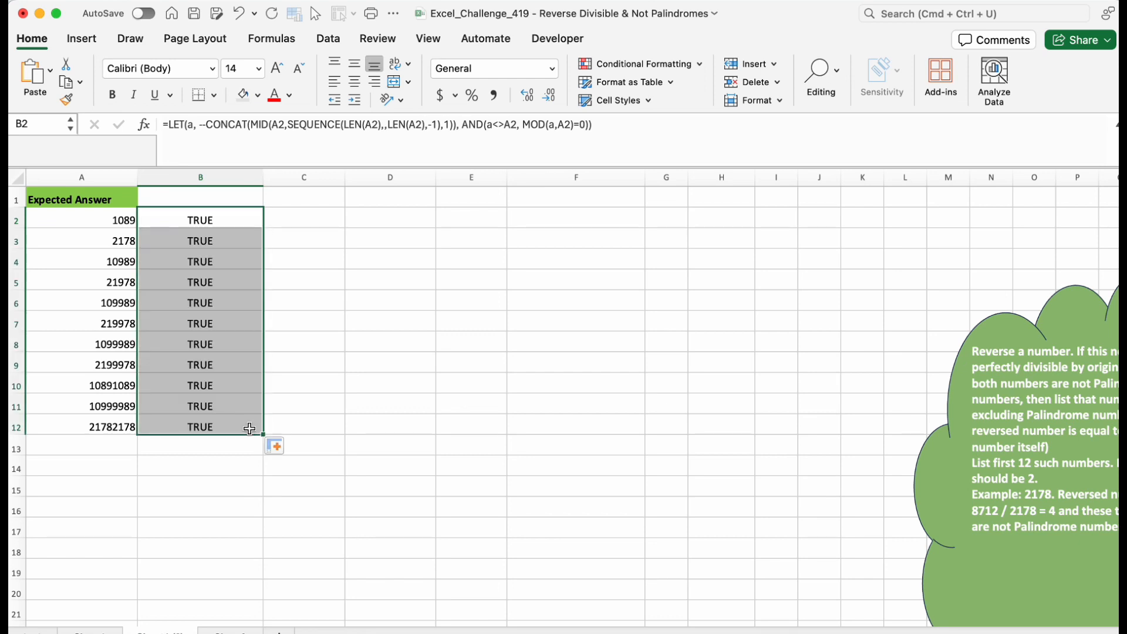
pyautogui.doubleClick(123, 221)
pyautogui.press('BackSpace')
pyautogui.write('2')
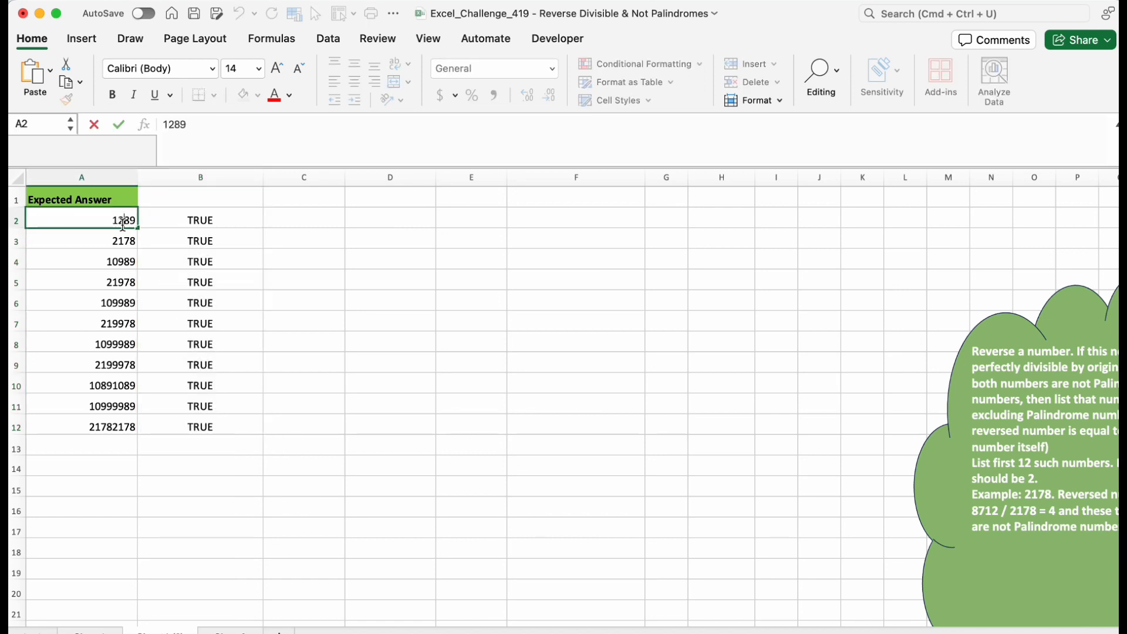
pyautogui.click(255, 255)
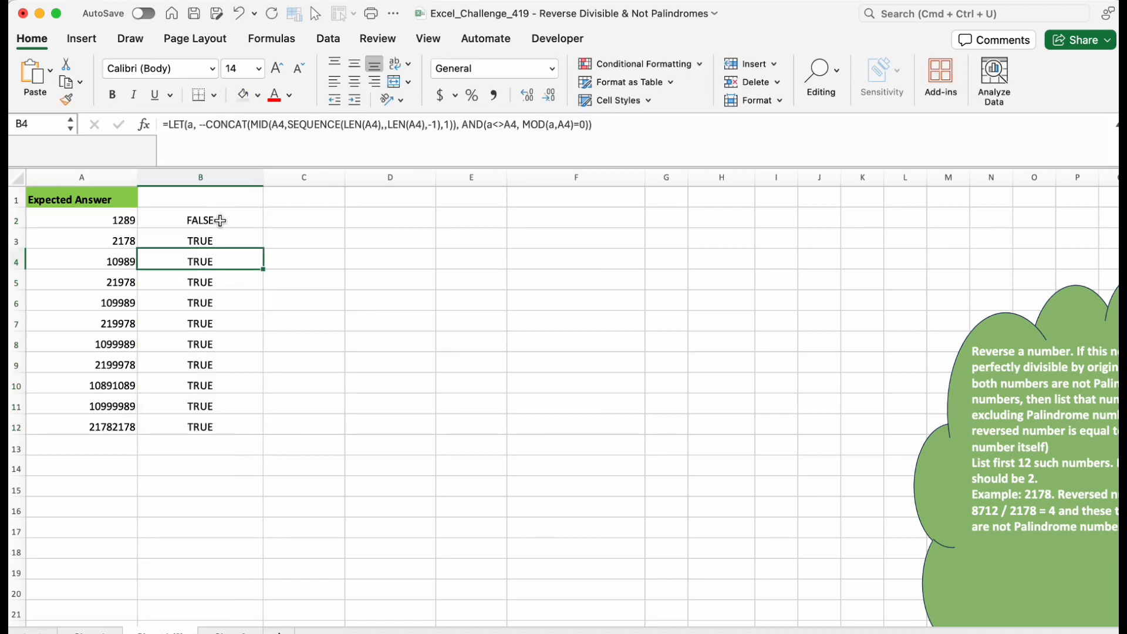
# Undo the A2 change and the fill-down.
pyautogui.press('super+z')
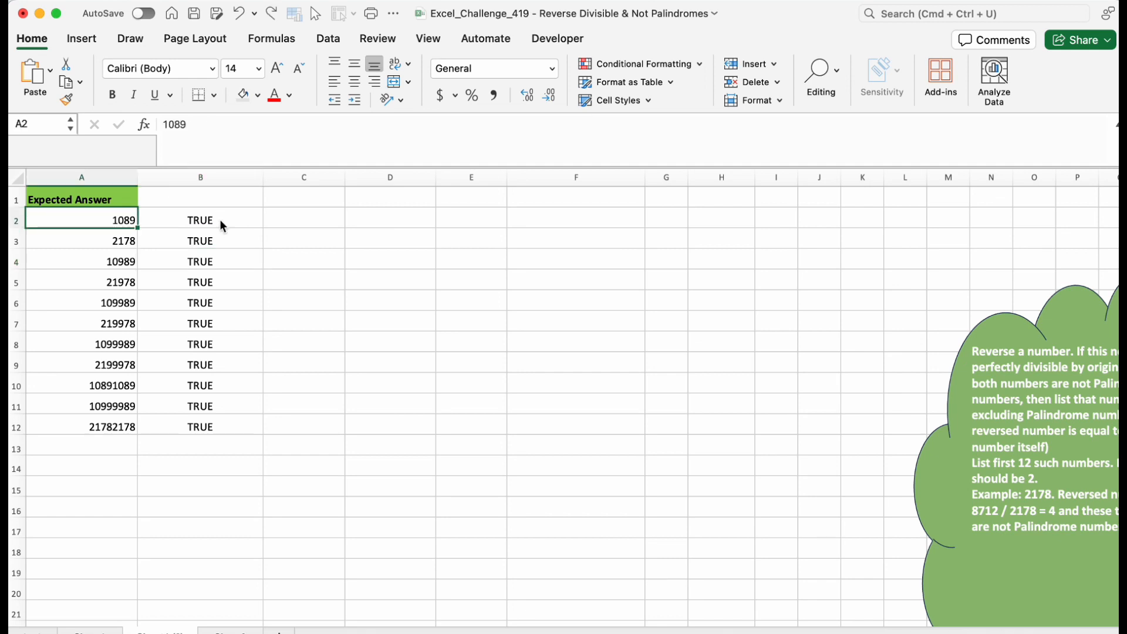
pyautogui.press('super+z')
pyautogui.click(586, 126)
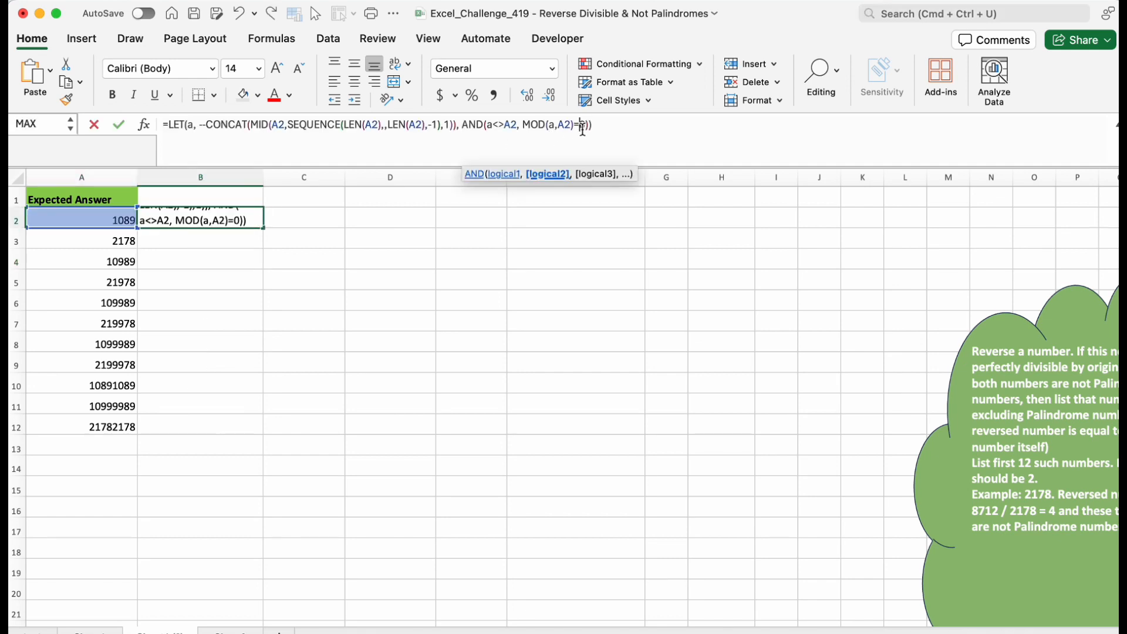
pyautogui.press('Escape')
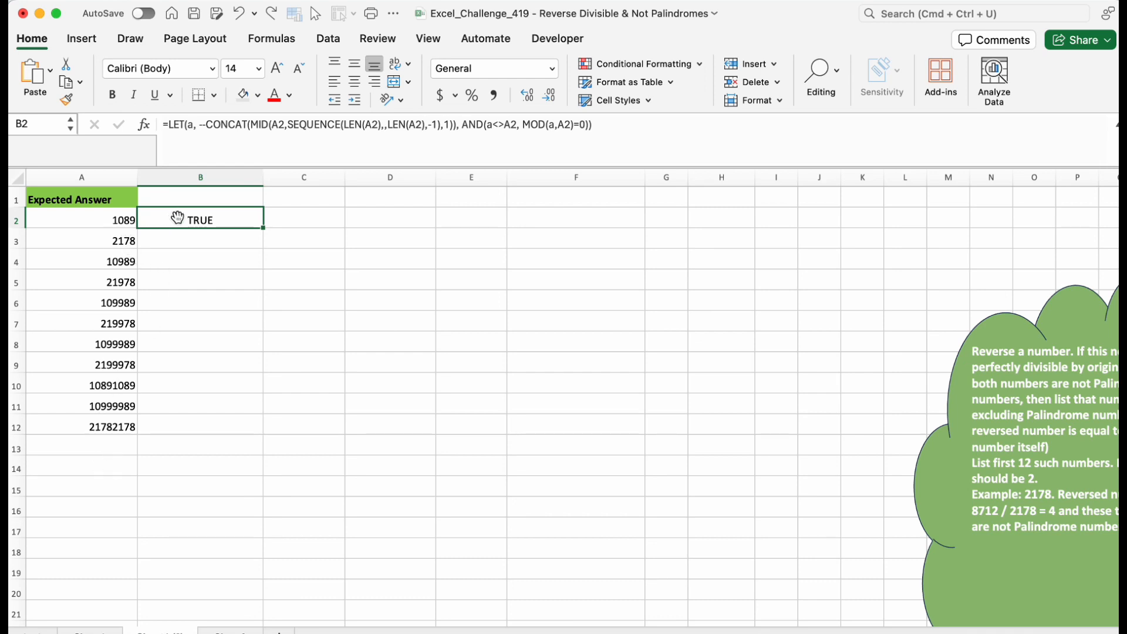
pyautogui.click(169, 125)
pyautogui.click(431, 143)
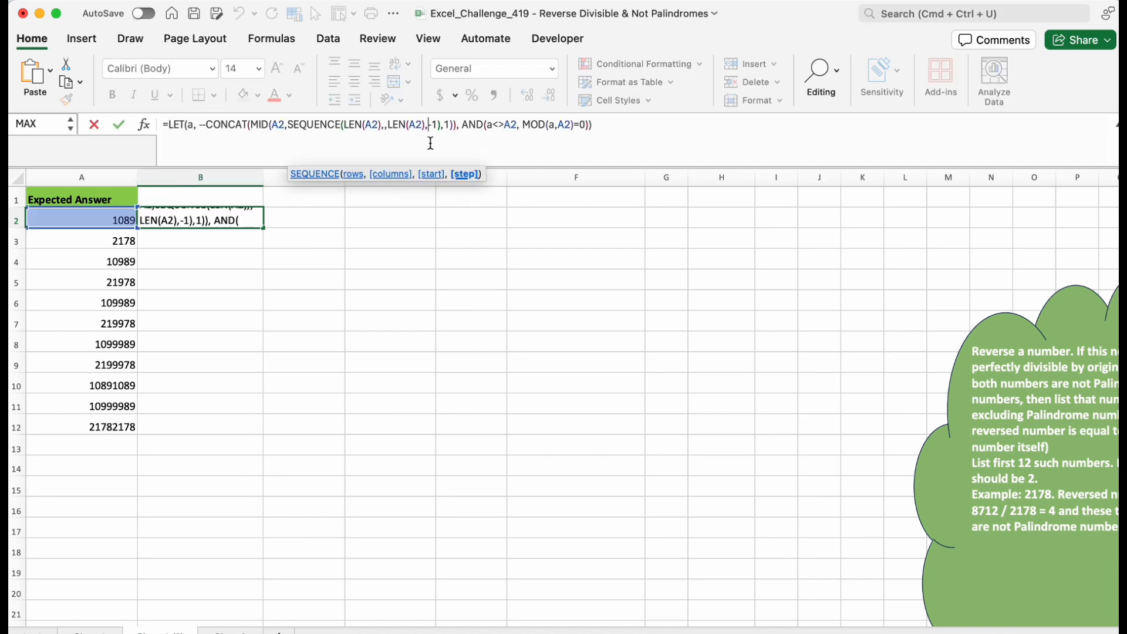
pyautogui.press('Return')
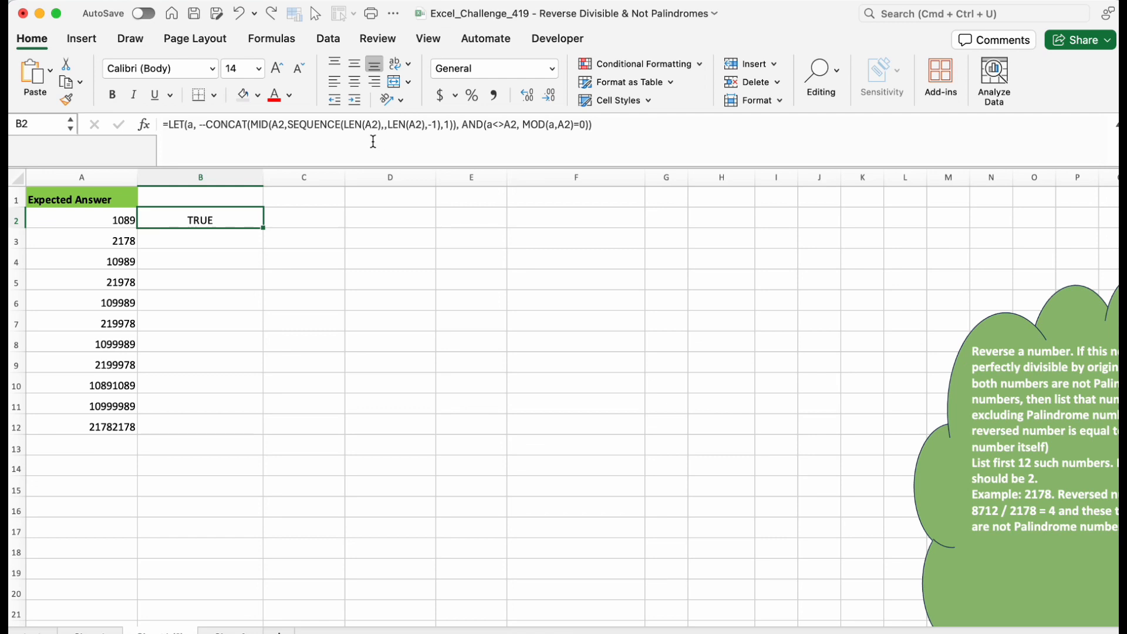
# Wrap B2's formula in MAP over A2:A12 with a LAMBDA taking the parameter x.
pyautogui.click(170, 128)
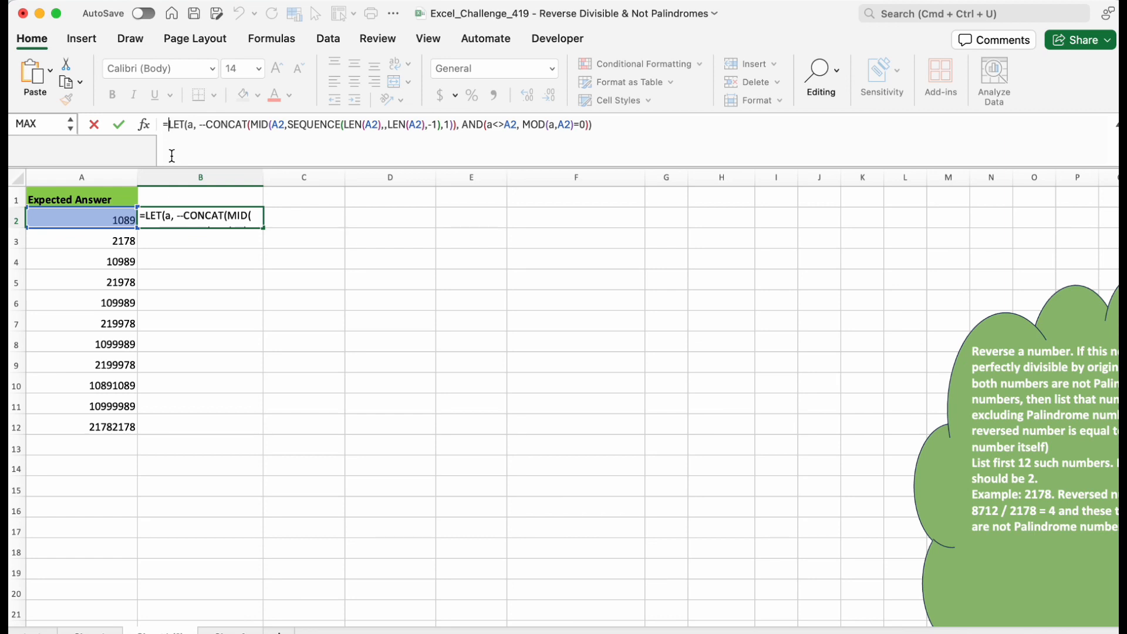
pyautogui.write('map')
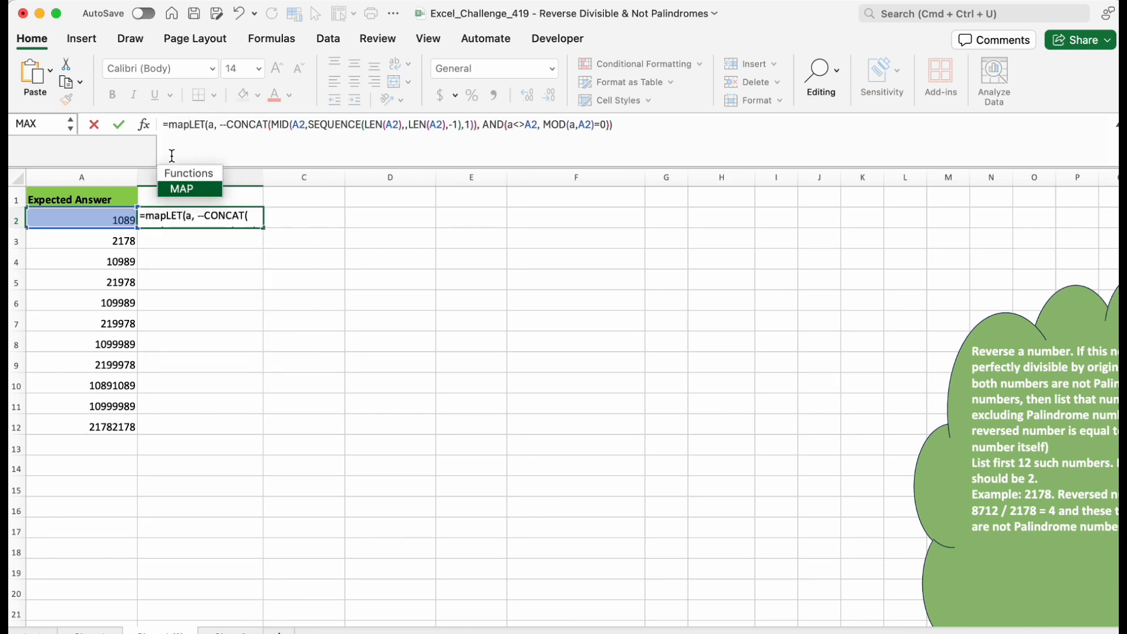
pyautogui.press('Tab')
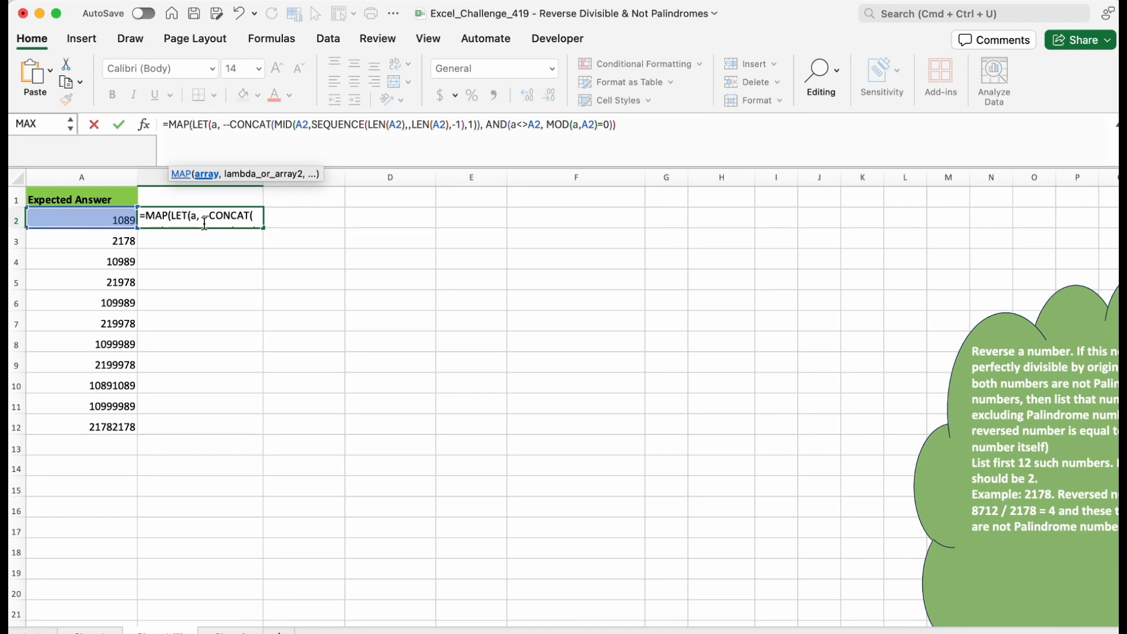
pyautogui.moveTo(94, 212); pyautogui.dragTo(94, 427)
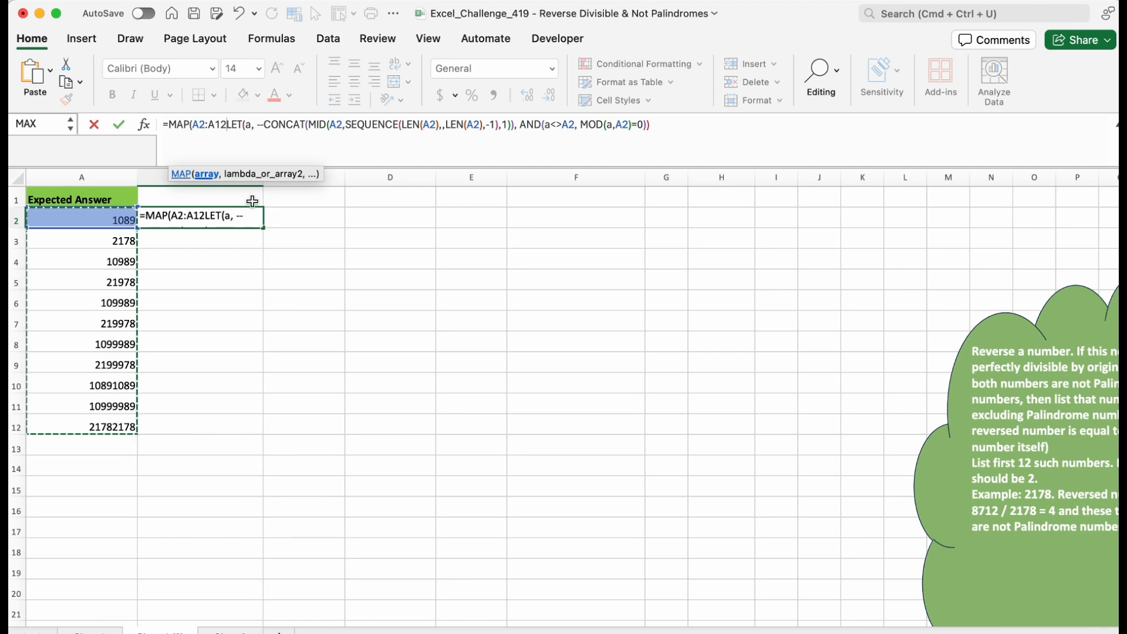
pyautogui.write(',')
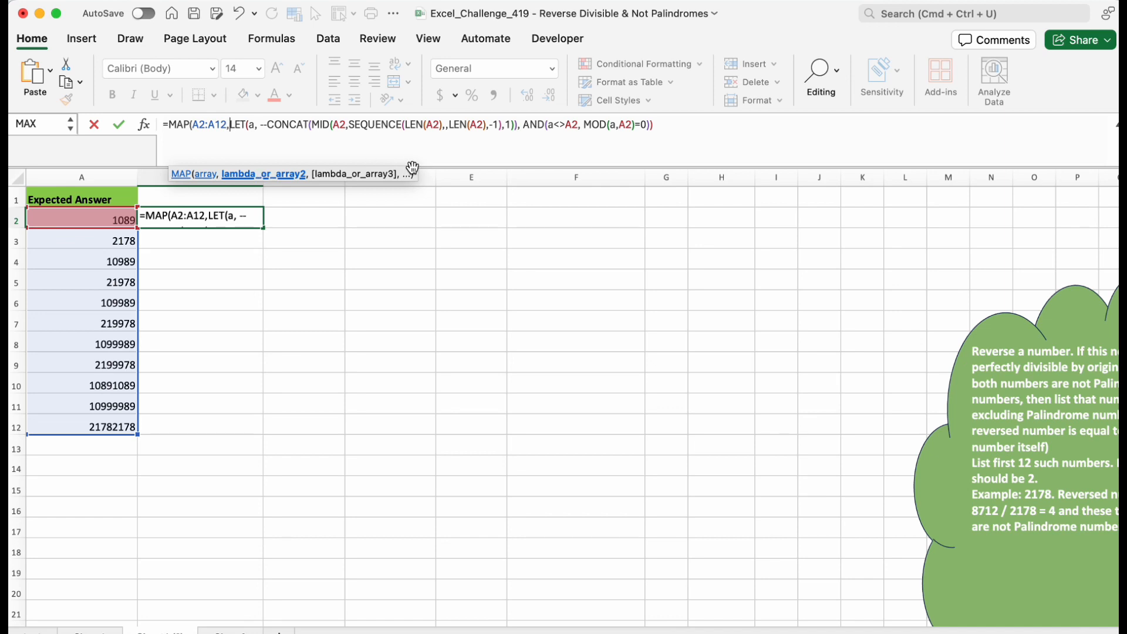
pyautogui.write('la')
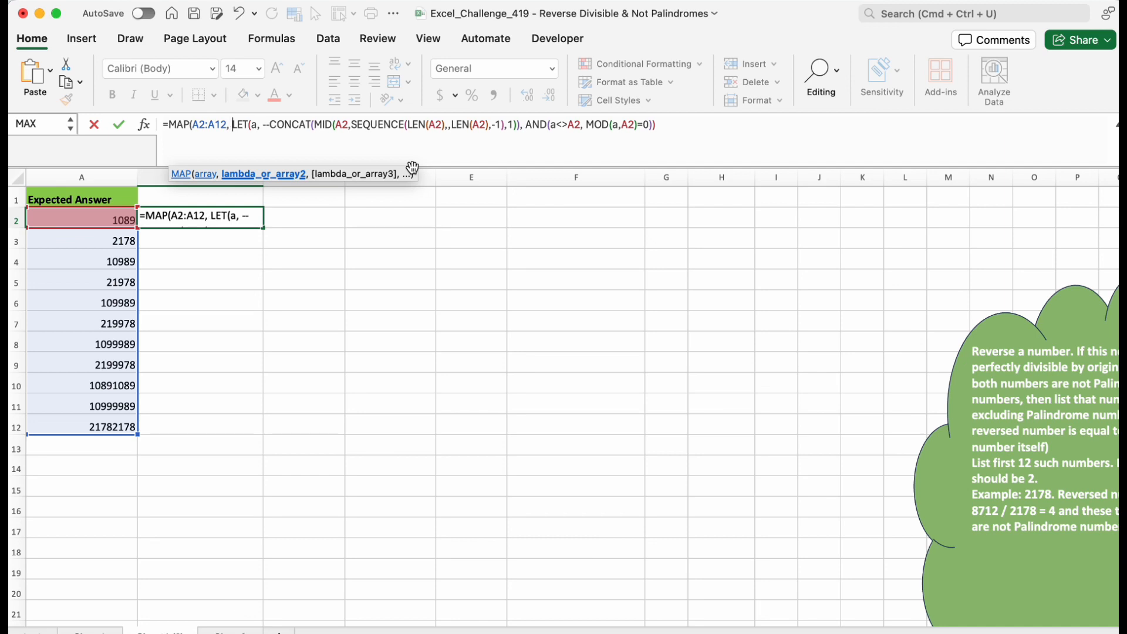
pyautogui.write('m')
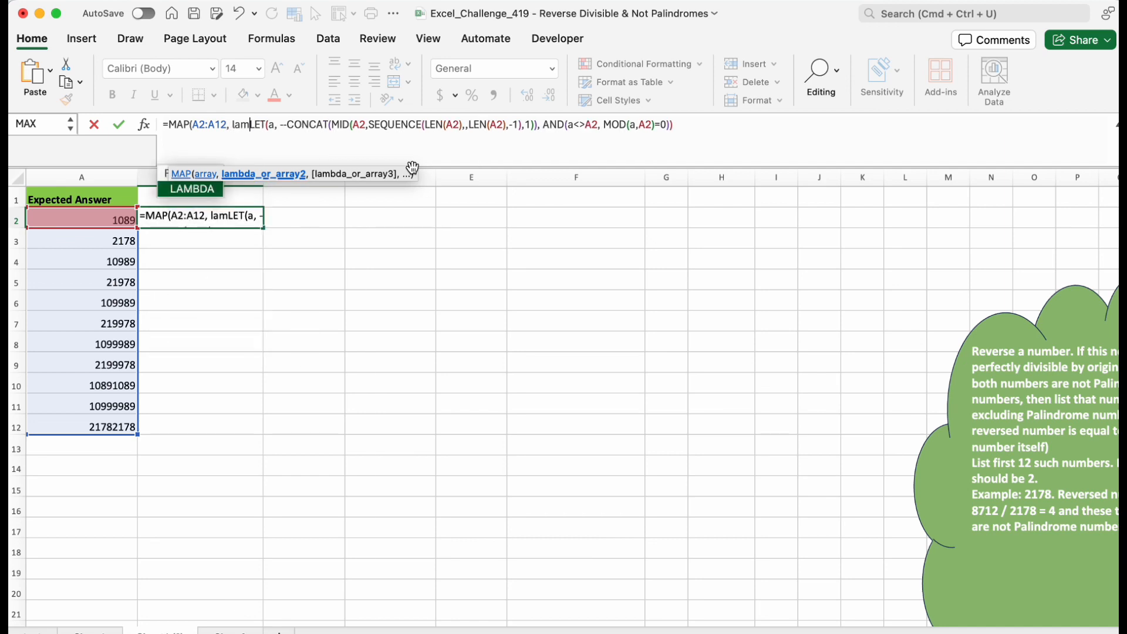
pyautogui.press('Tab')
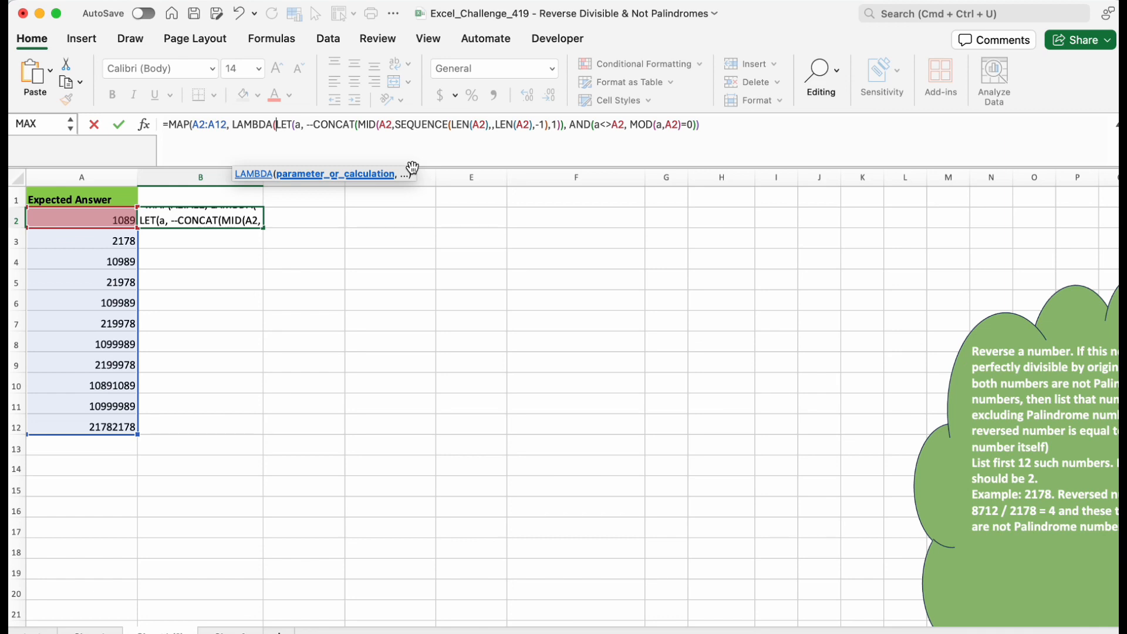
pyautogui.write('x,')
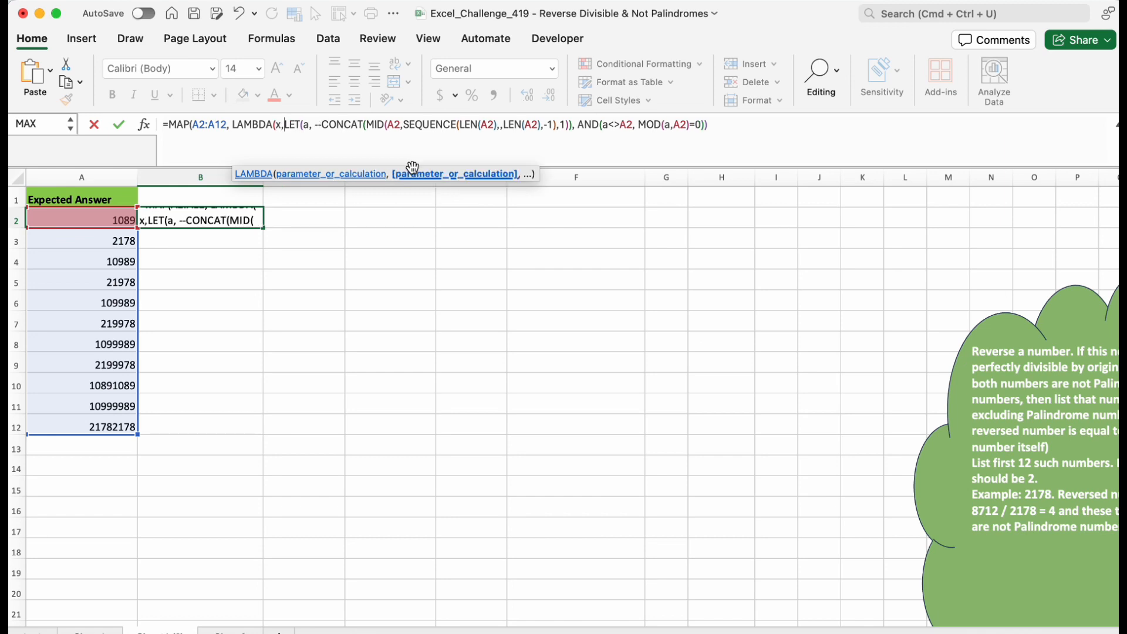
# Replace every A2 reference inside the LAMBDA with x and close the MAP formula so it spills for A2:A12.
pyautogui.doubleClick(280, 124)
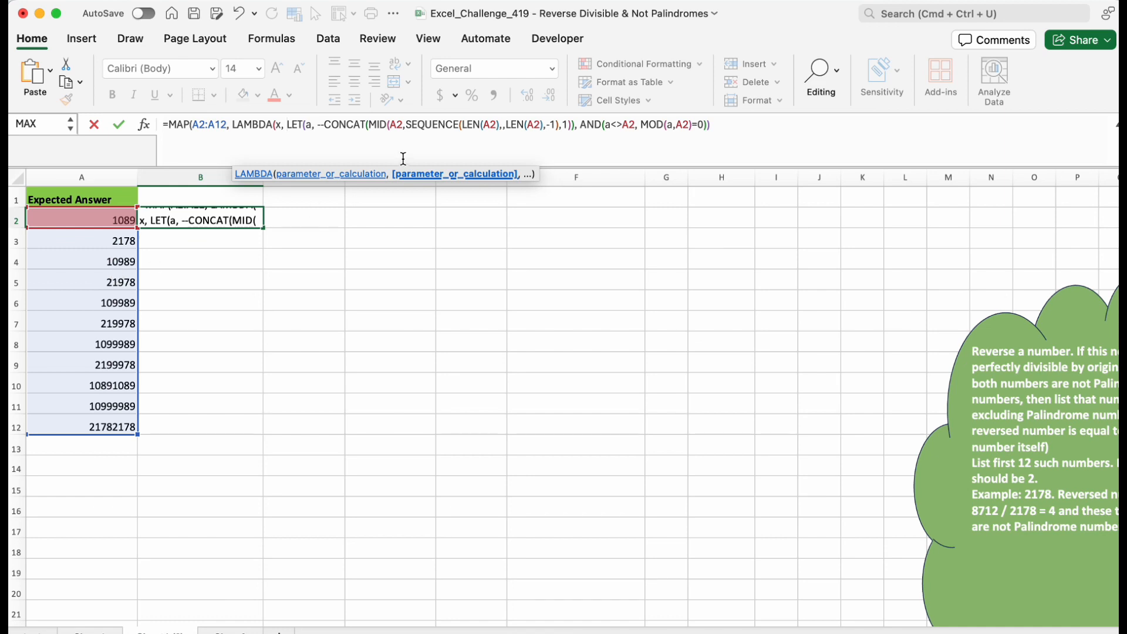
pyautogui.moveTo(404, 121); pyautogui.dragTo(392, 121)
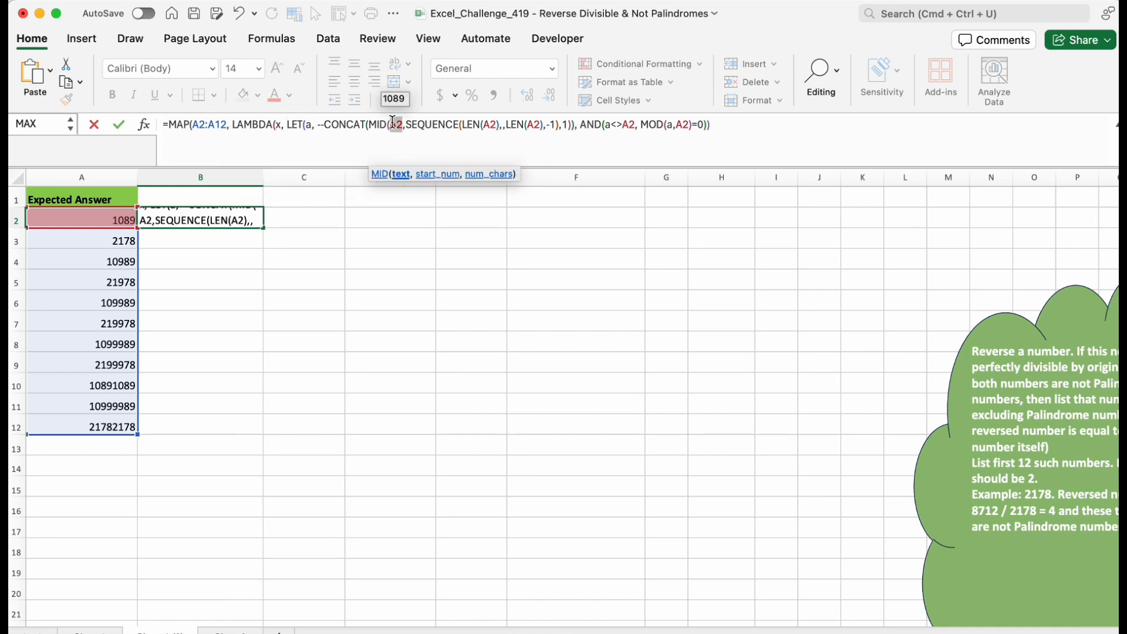
pyautogui.write('x')
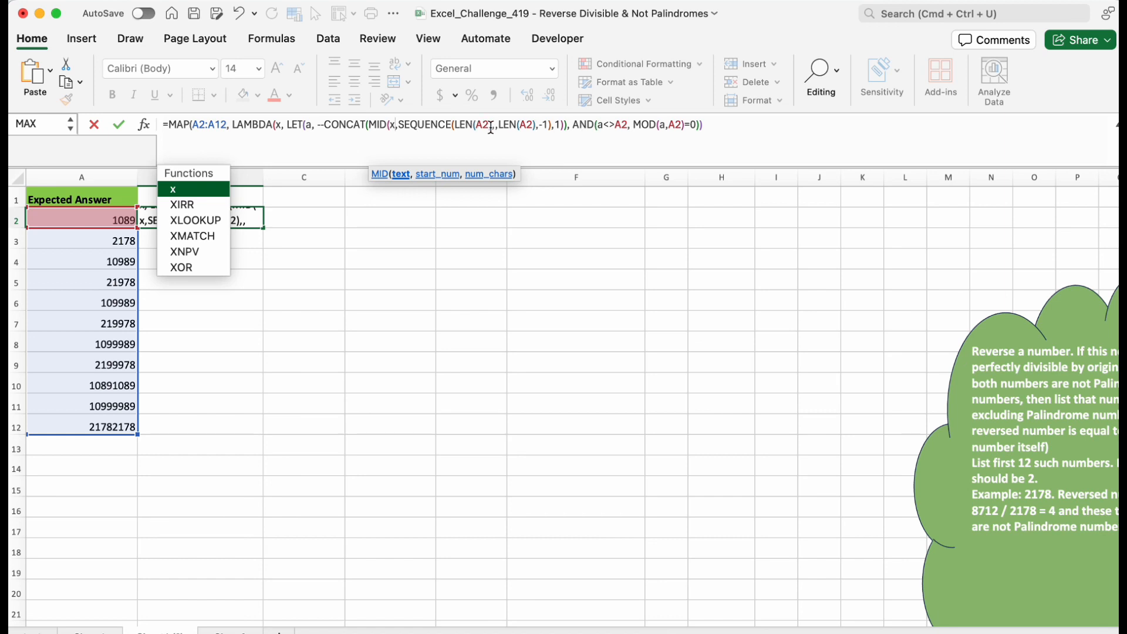
pyautogui.moveTo(477, 125); pyautogui.dragTo(514, 125)
pyautogui.write('x')
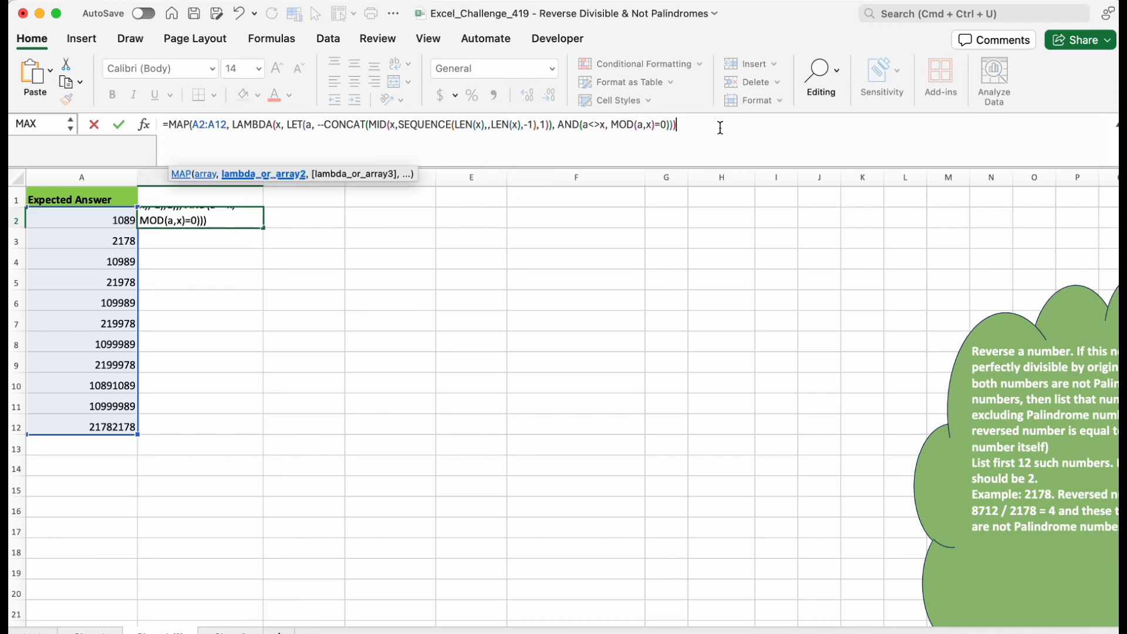
pyautogui.write(')')
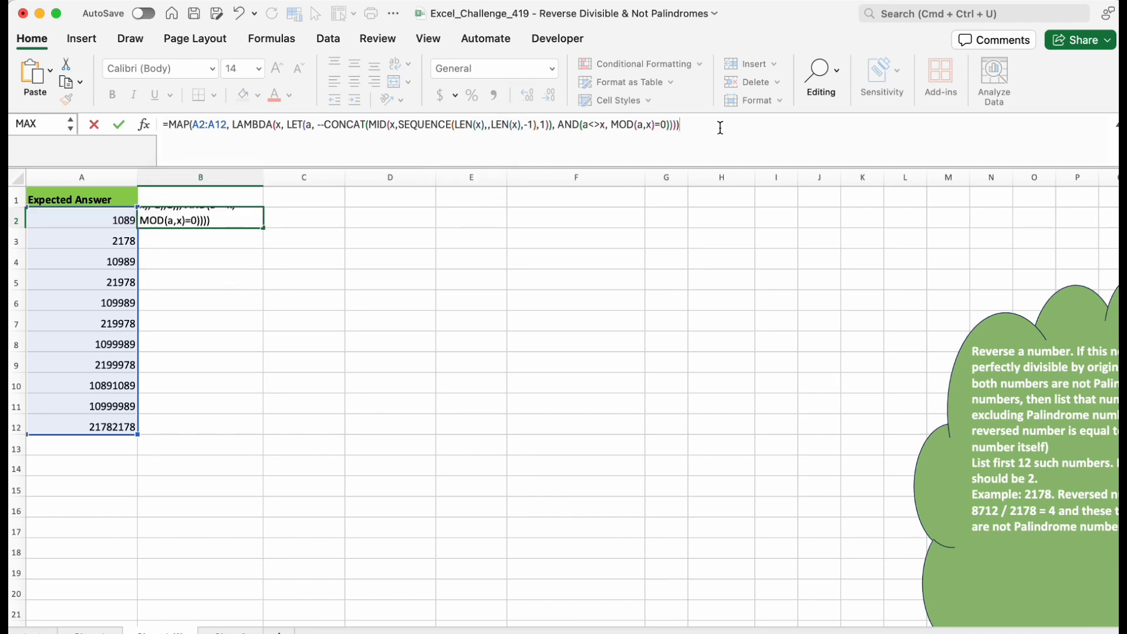
pyautogui.press('Return')
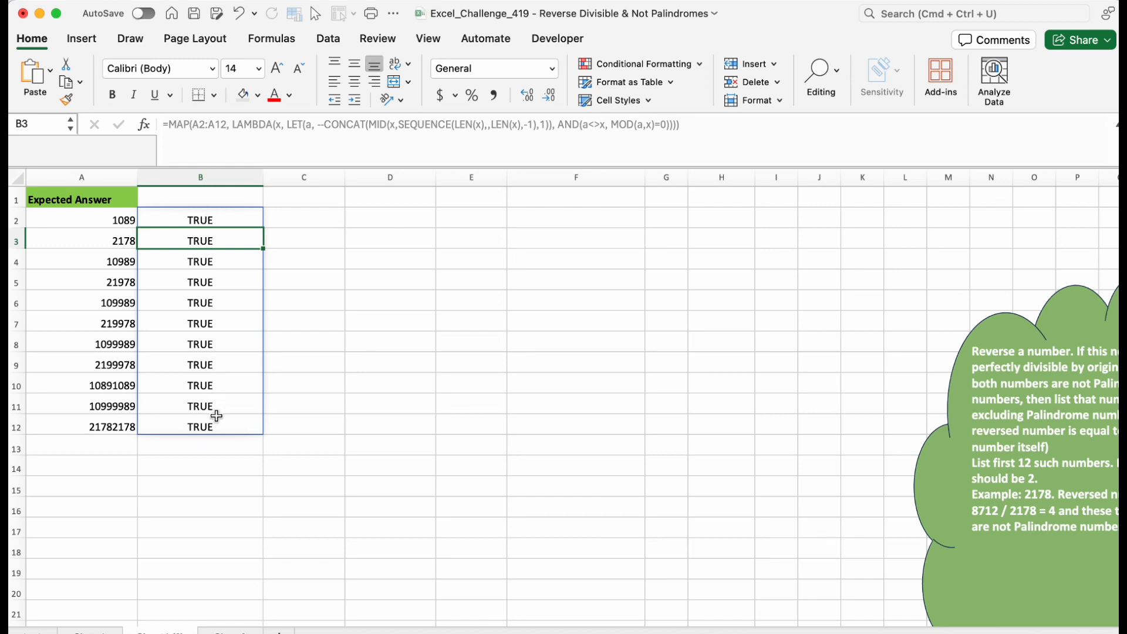
pyautogui.click(171, 128)
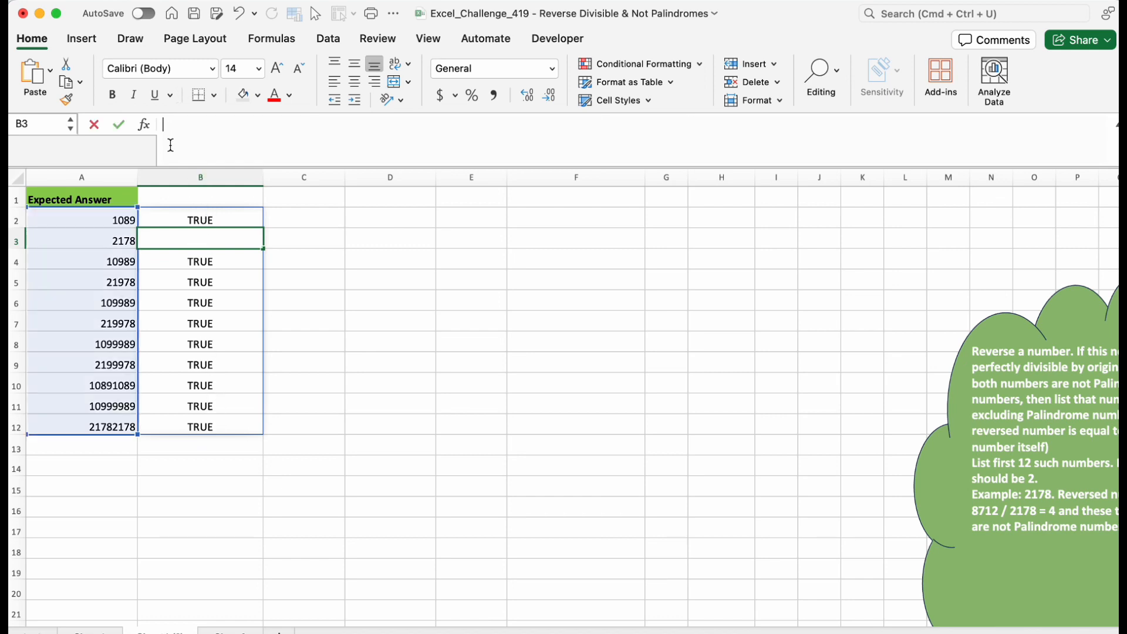
# Wrap B2's MAP formula in FILTER, using A2:A12 as the array and the MAP result as the include condition.
pyautogui.click(197, 211)
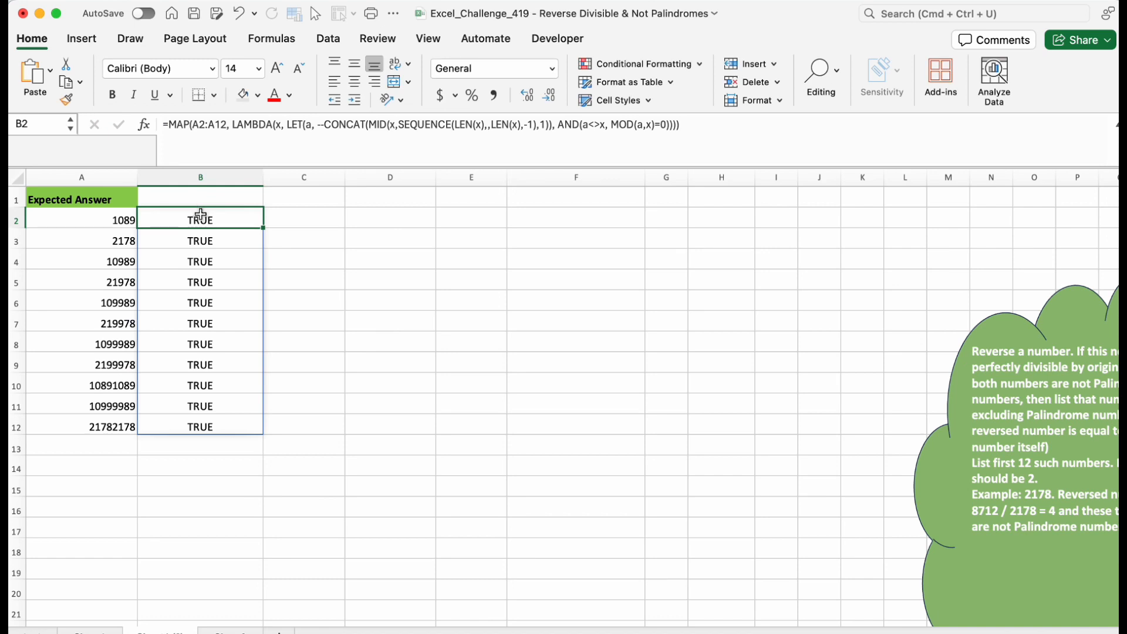
pyautogui.click(169, 124)
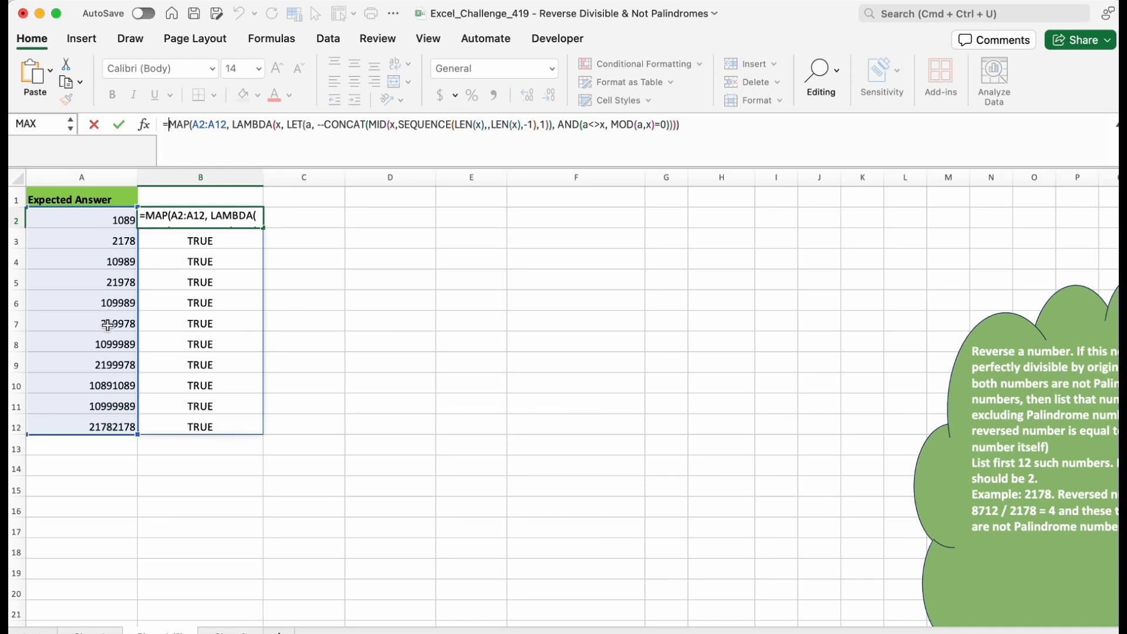
pyautogui.write('filter')
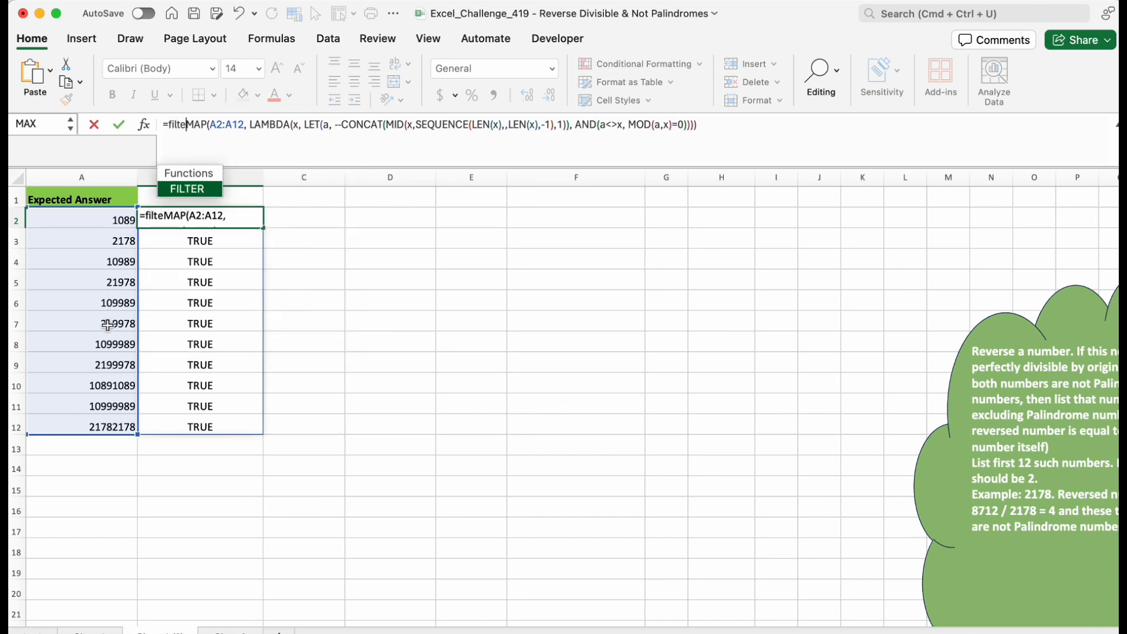
pyautogui.press('Tab')
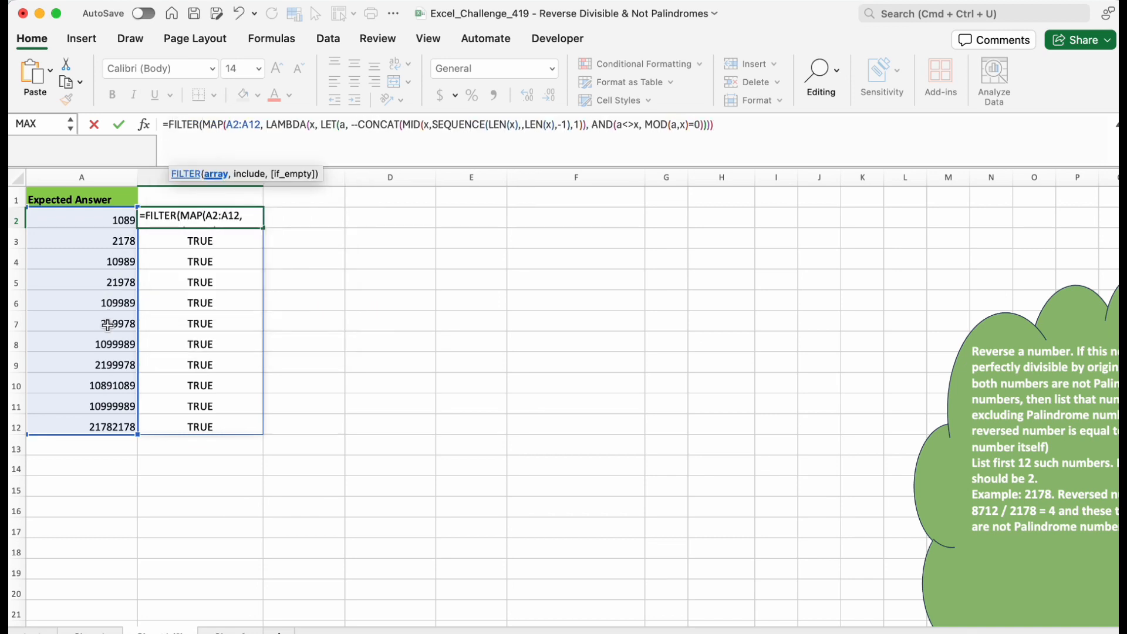
pyautogui.click(107, 220)
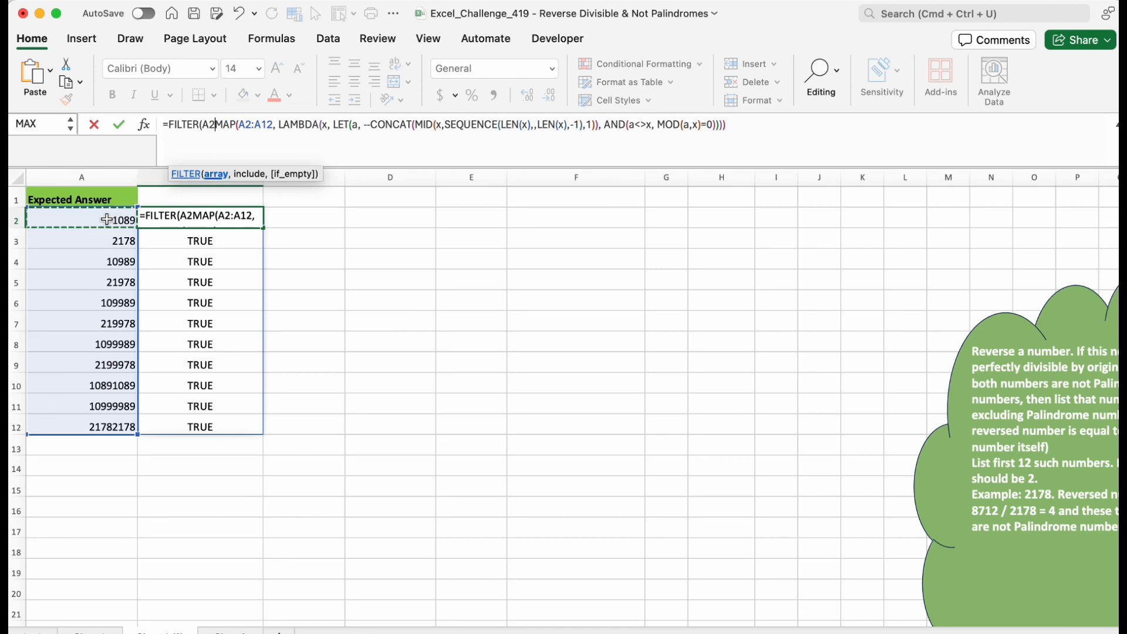
pyautogui.moveTo(107, 219); pyautogui.dragTo(106, 427)
pyautogui.write(',')
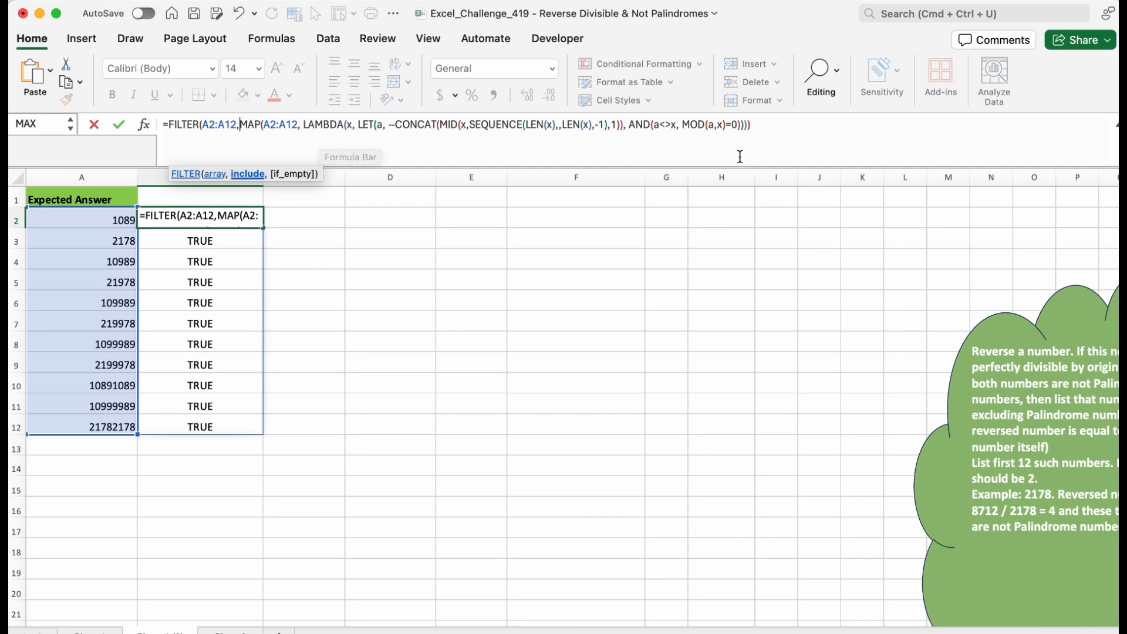
pyautogui.click(778, 127)
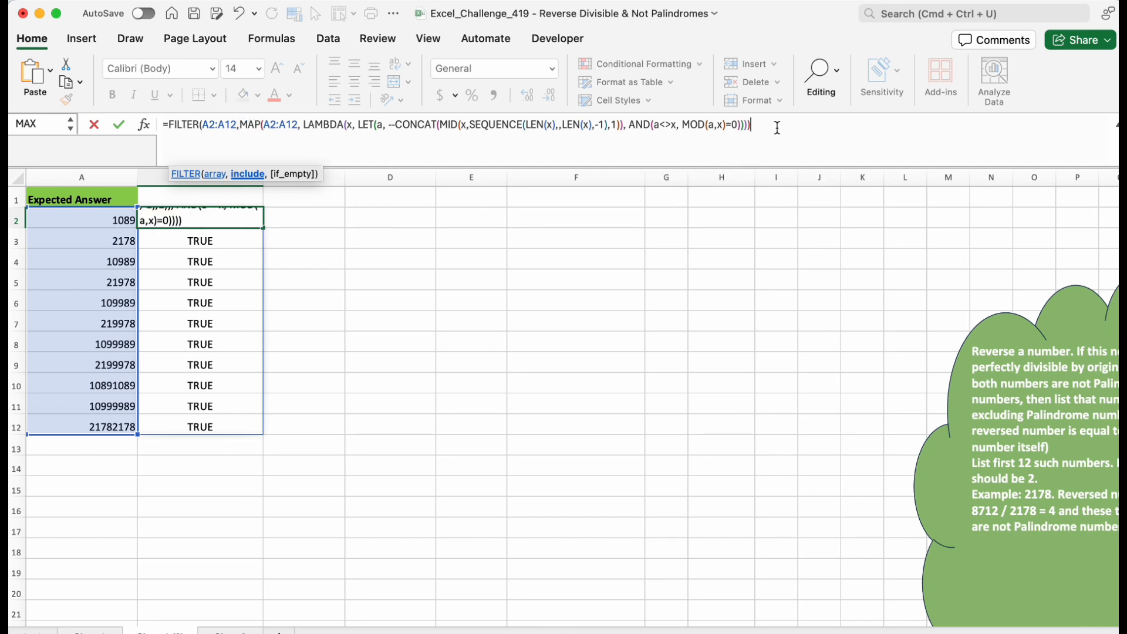
pyautogui.write(')')
pyautogui.press('Return')
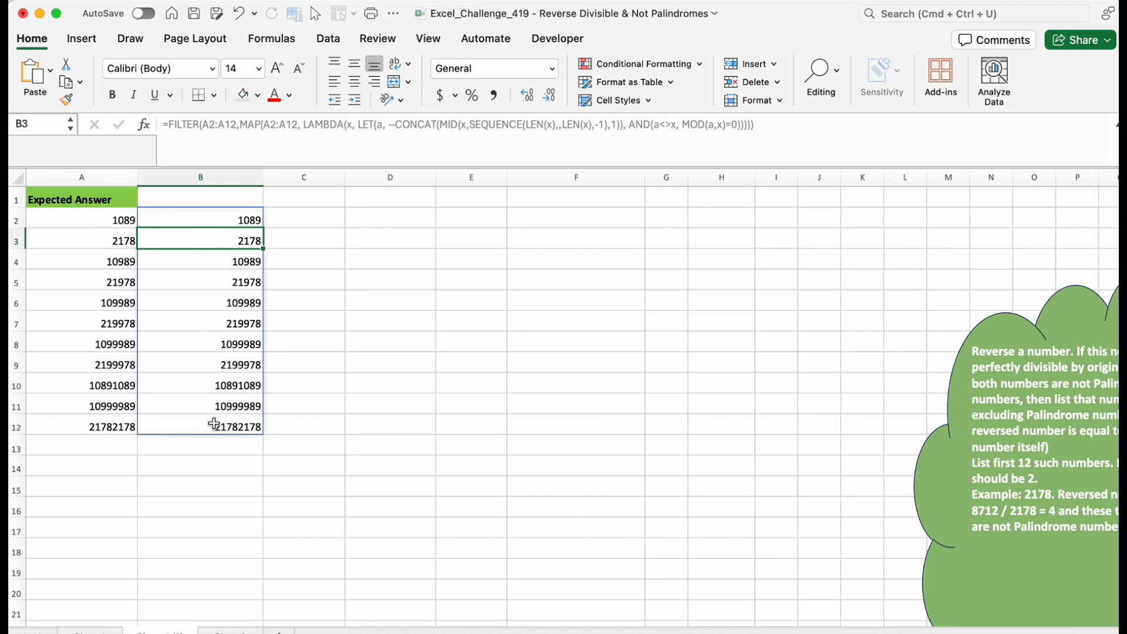
# Temporarily change A2 to 1289 to test the filtered result, then undo the change.
pyautogui.click(122, 219)
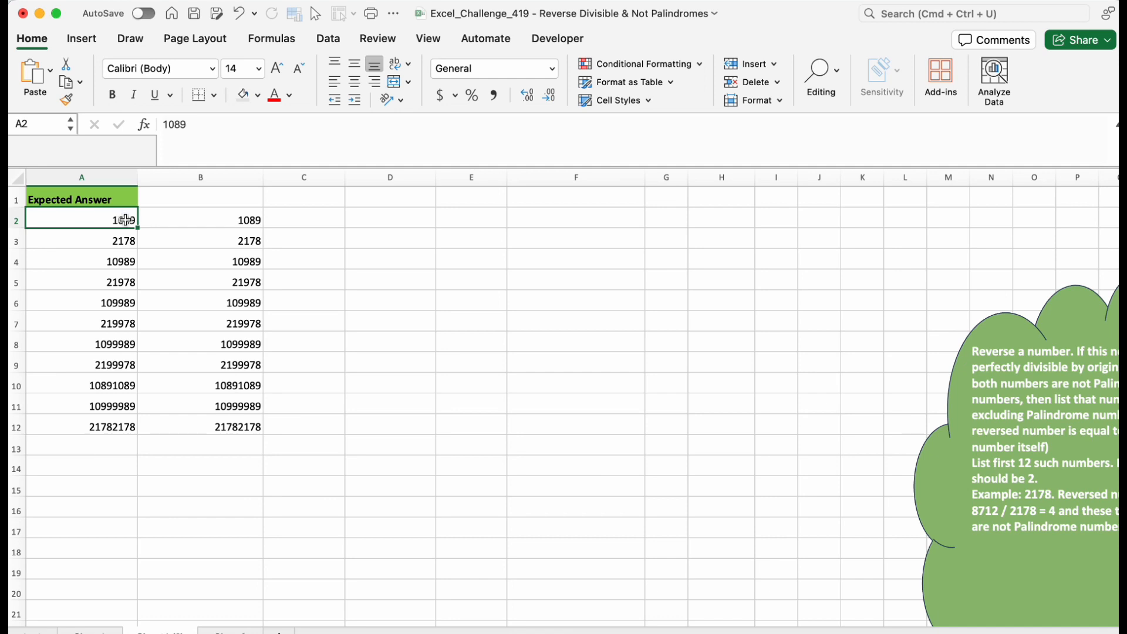
pyautogui.doubleClick(125, 219)
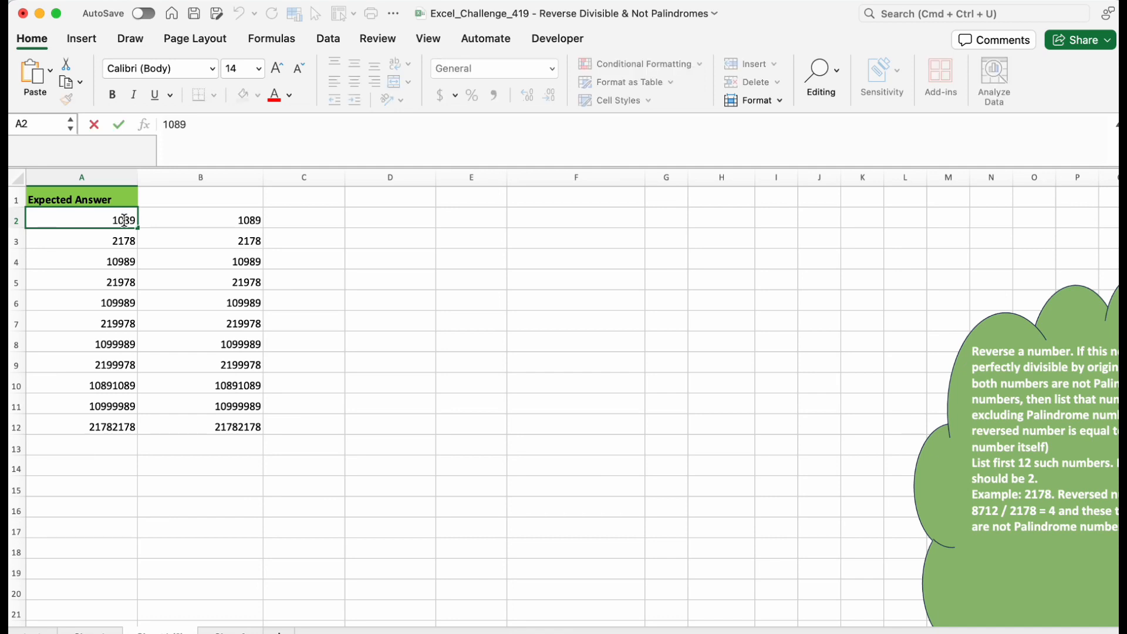
pyautogui.press('BackSpace')
pyautogui.write('2')
pyautogui.click(357, 313)
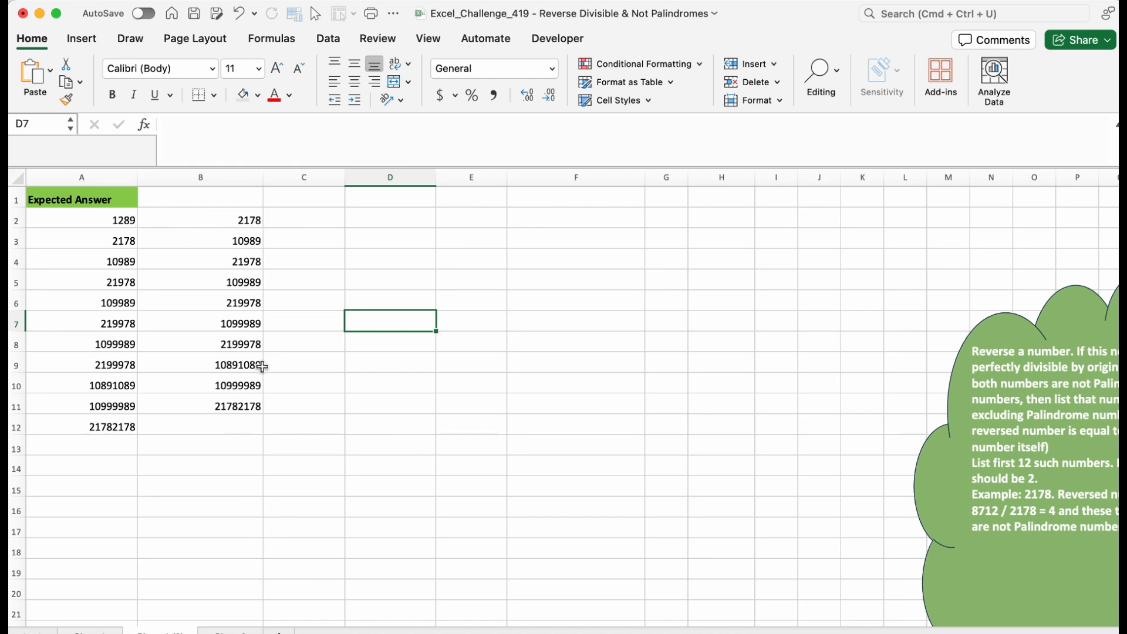
pyautogui.press('super+z')
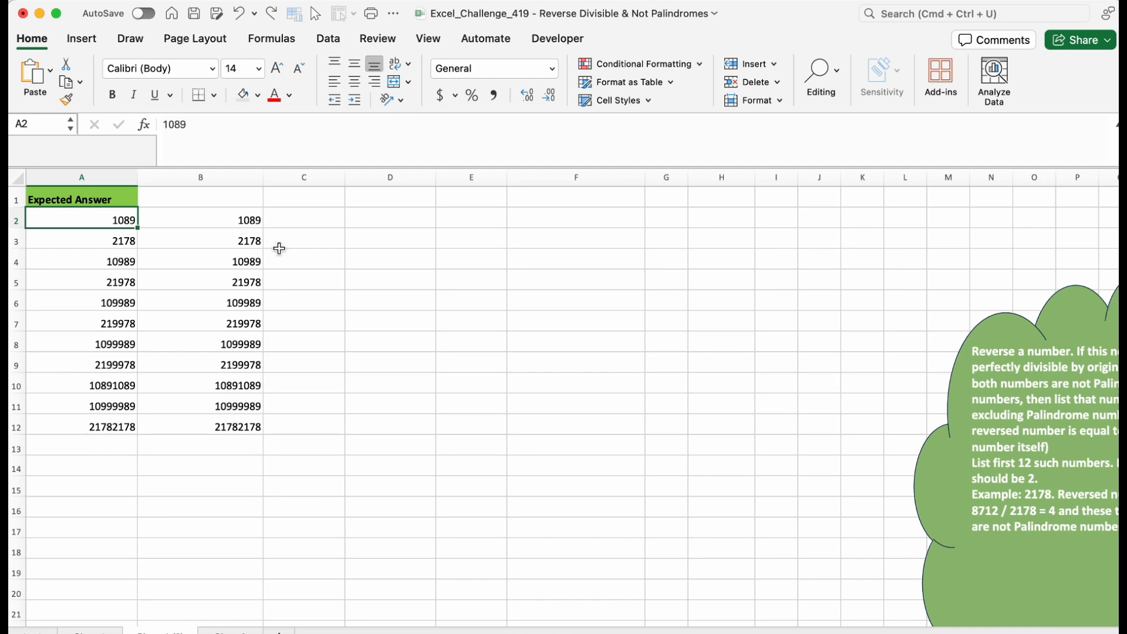
pyautogui.click(246, 221)
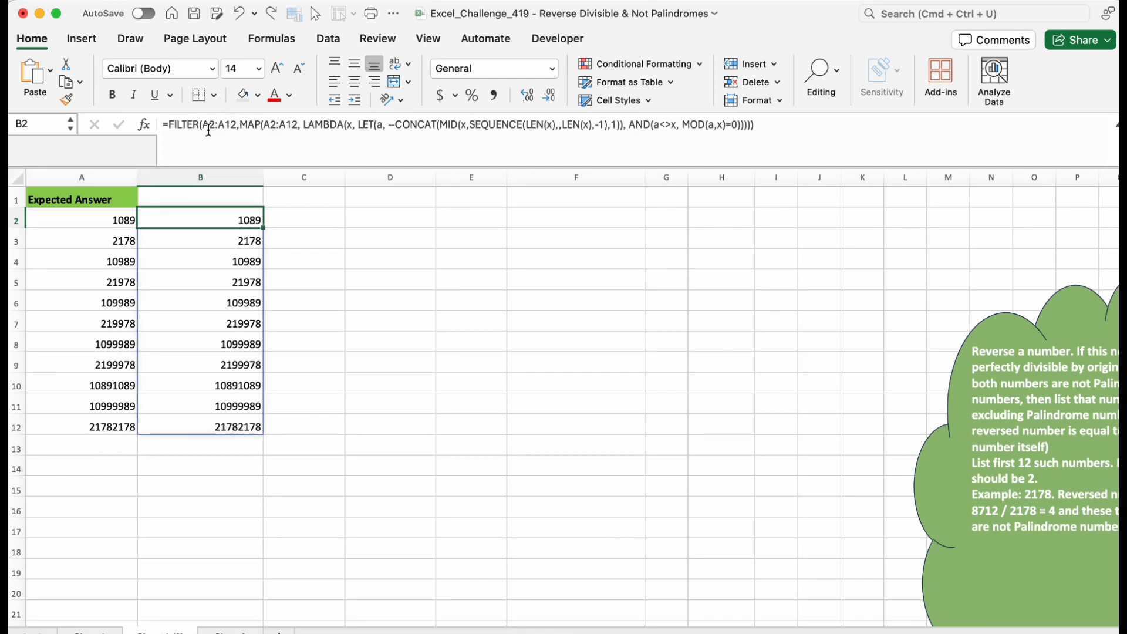